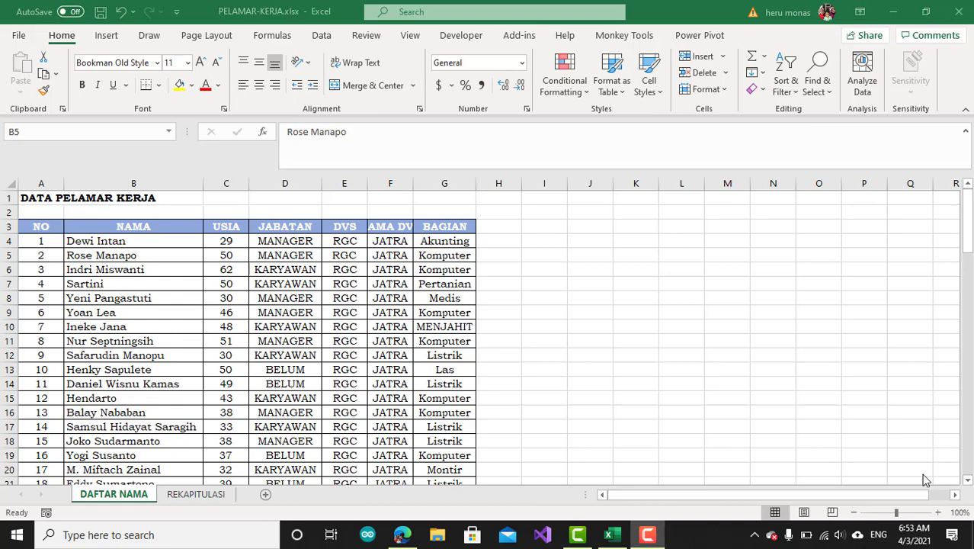
Shrink the formula bar to a single line
click(528, 169)
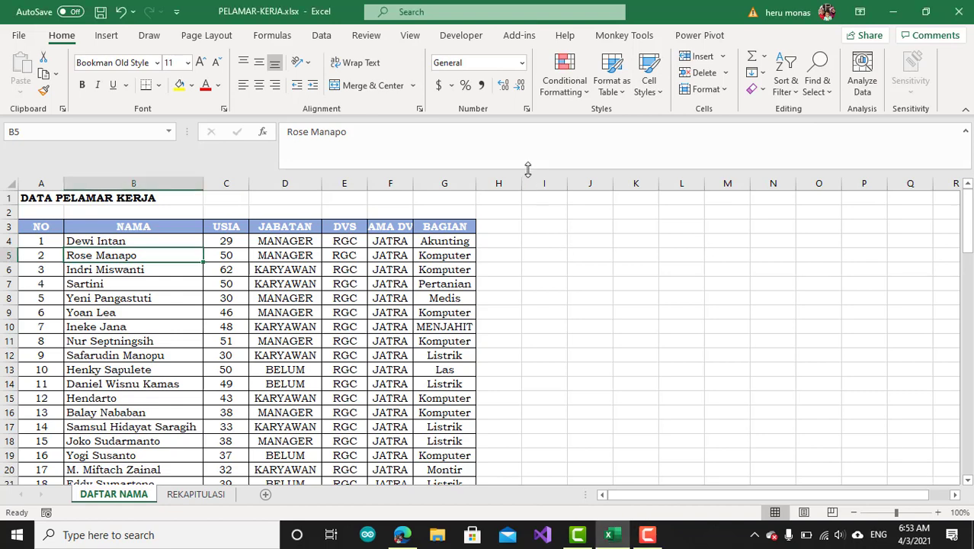
drag(518, 167, 520, 145)
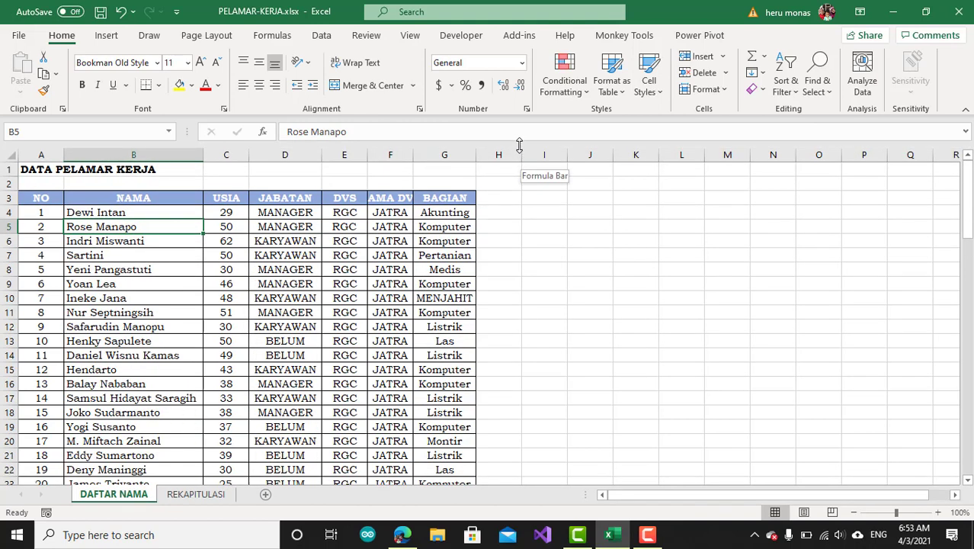
Switch to the browser, open the Facebook group Bantuan Macro/VBA Excel-Power pivot-Power Query-DAX (Indonesia), and select its web address
click(402, 534)
scroll(207, 369, down, 1)
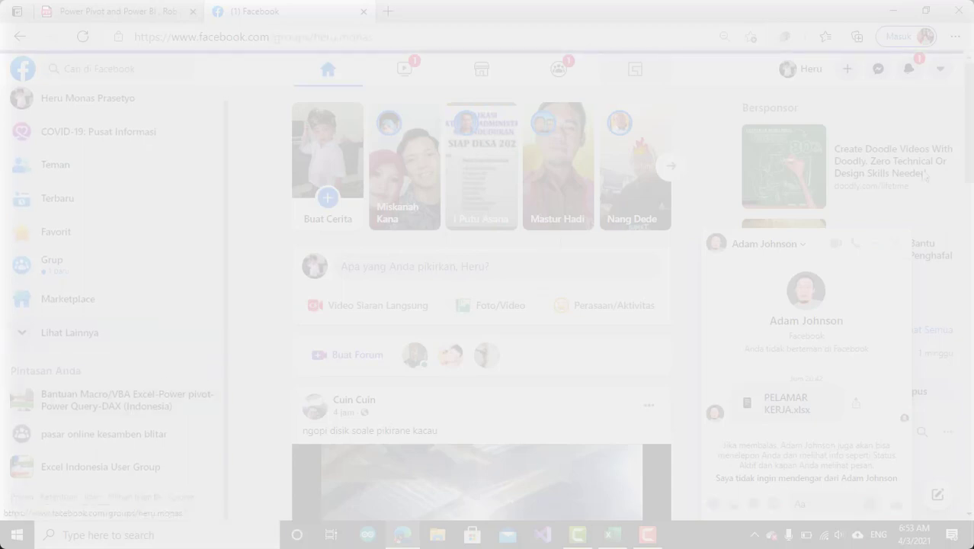
click(901, 253)
scroll(591, 285, down, 2)
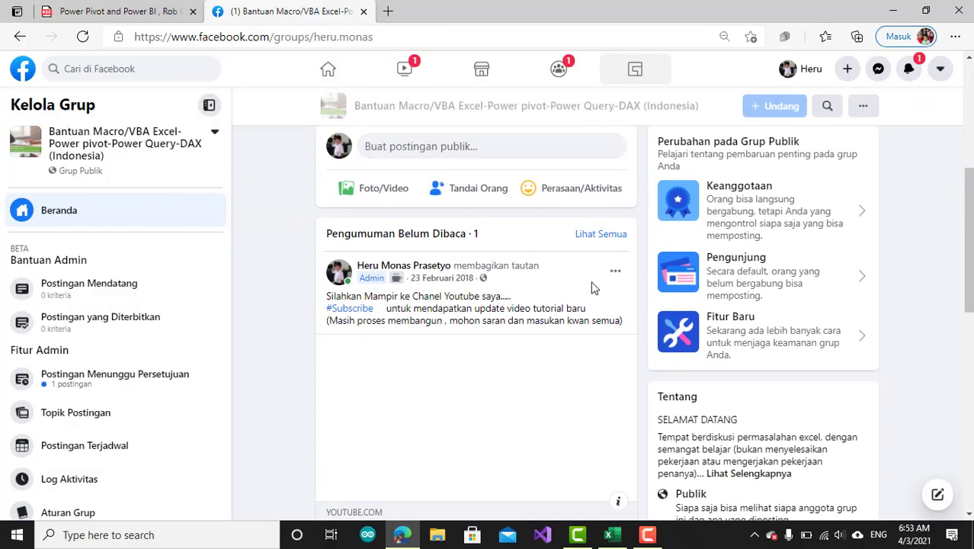
scroll(584, 288, up, 5)
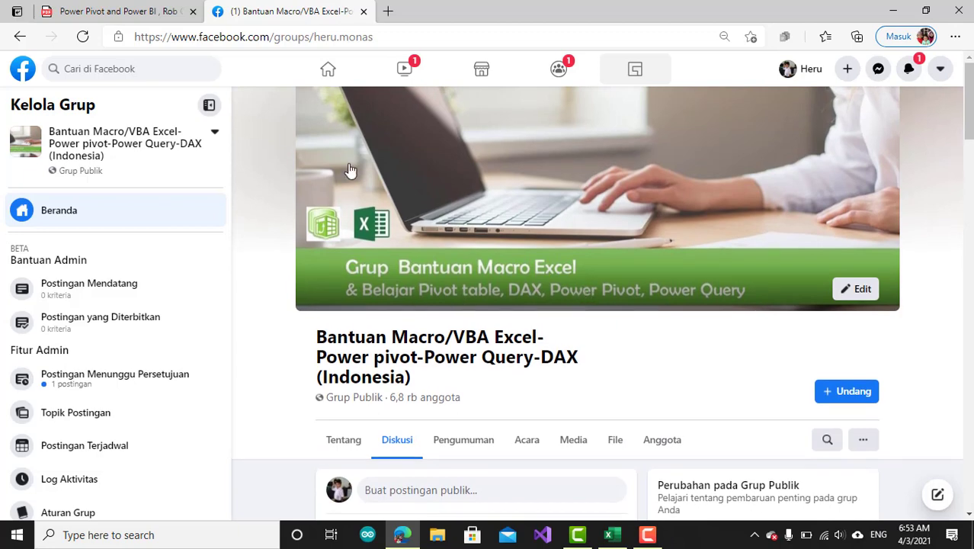
click(137, 40)
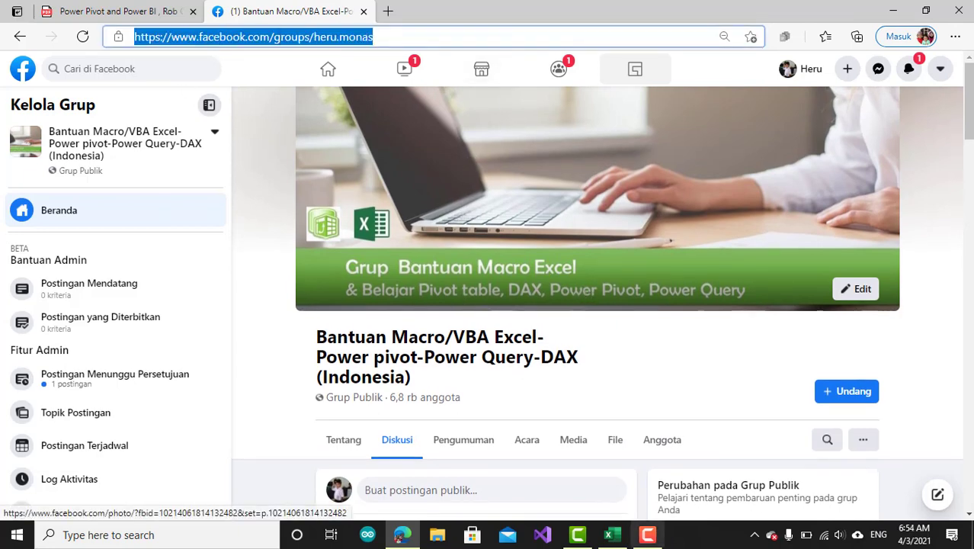
Switch back to the PELAMAR-KERJA.xlsx workbook in Excel and look through the applicant table on the DAFTAR NAMA sheet
click(616, 540)
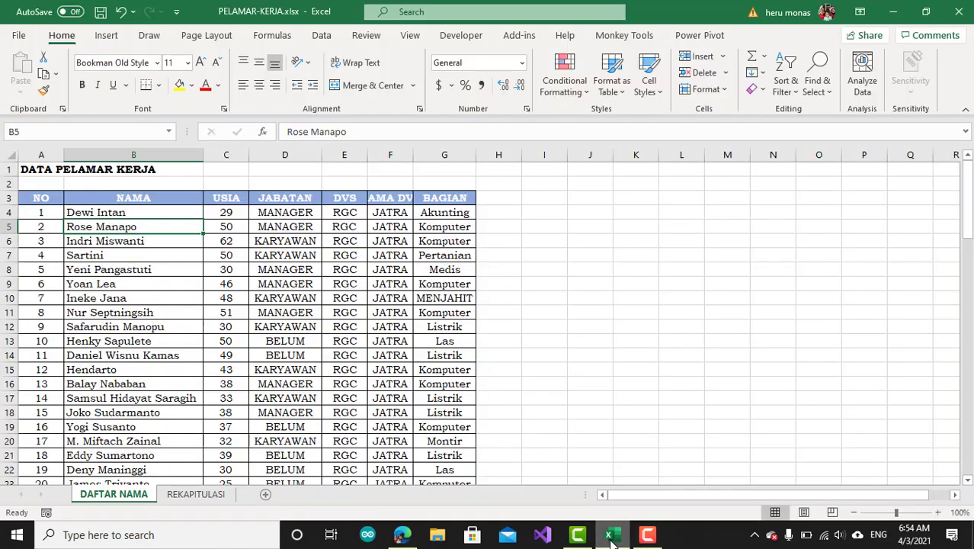
click(422, 365)
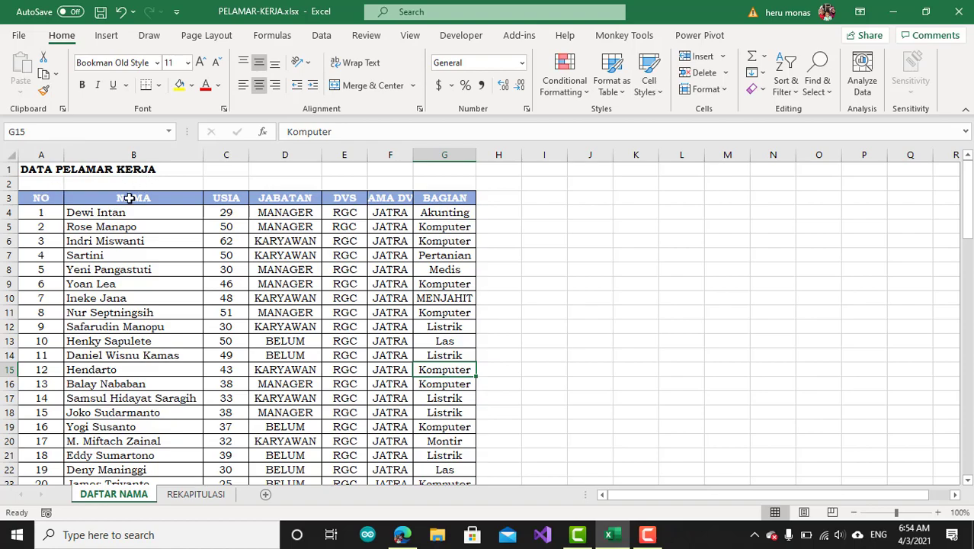
scroll(222, 246, down, 5)
scroll(223, 245, down, 9)
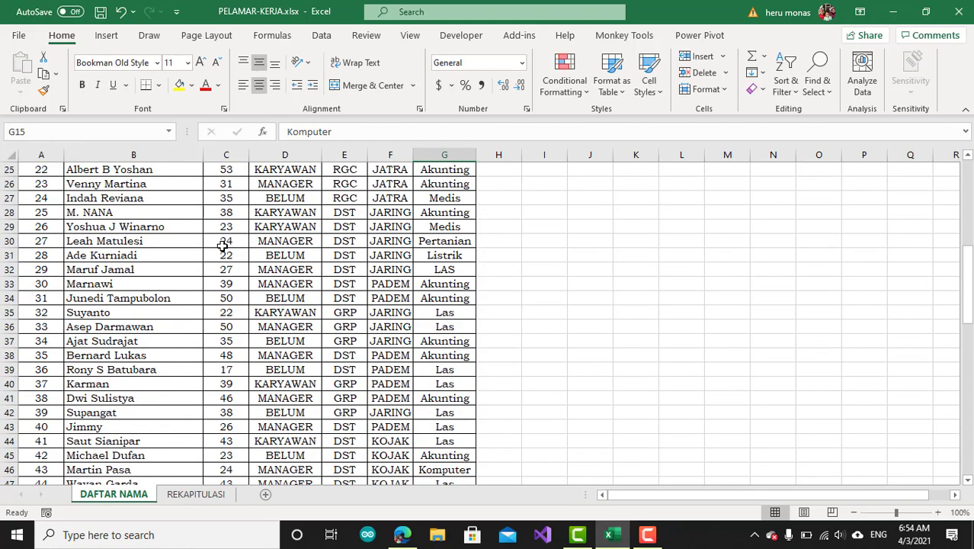
scroll(221, 245, up, 8)
scroll(197, 258, up, 6)
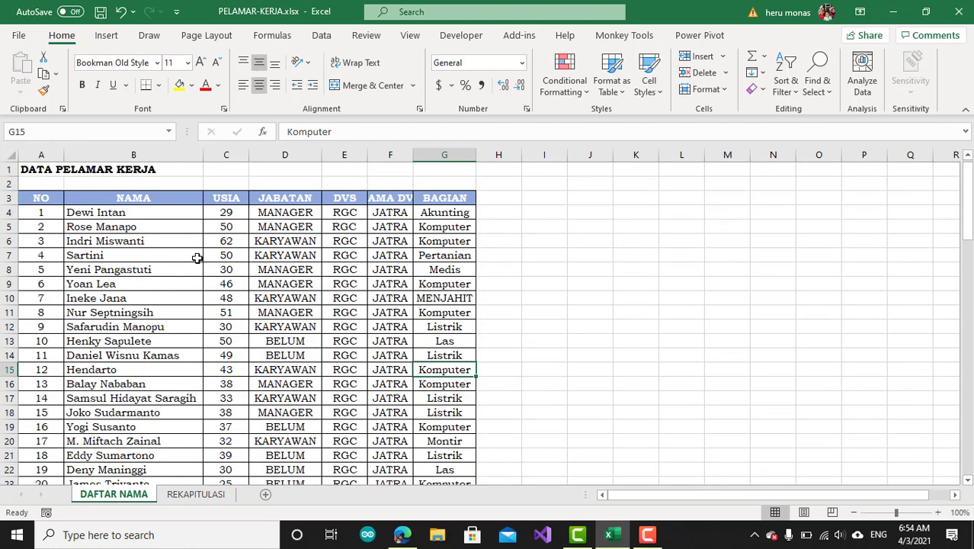
drag(52, 195, 411, 443)
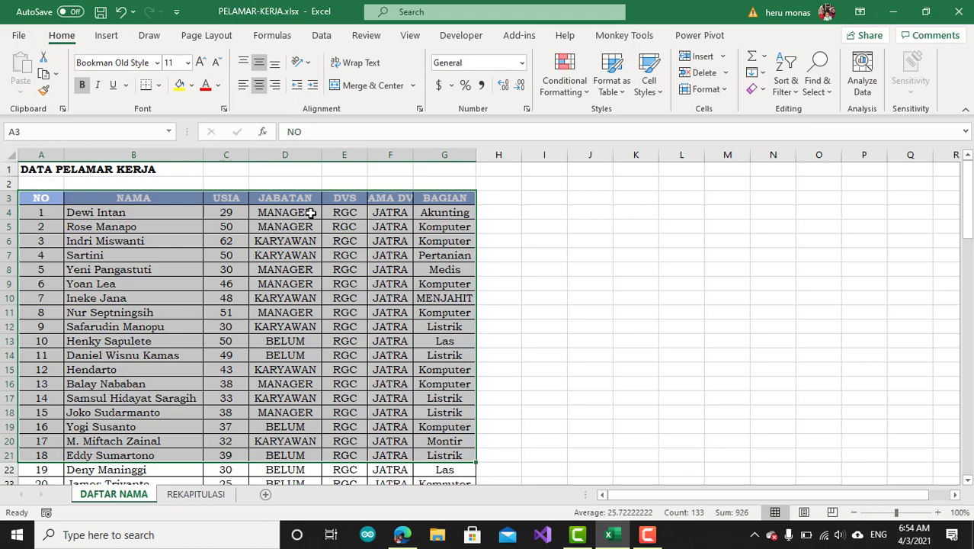
View the question on the REKAPITULASI sheet and examine the matching JABATAN entries on the DAFTAR NAMA sheet
click(198, 494)
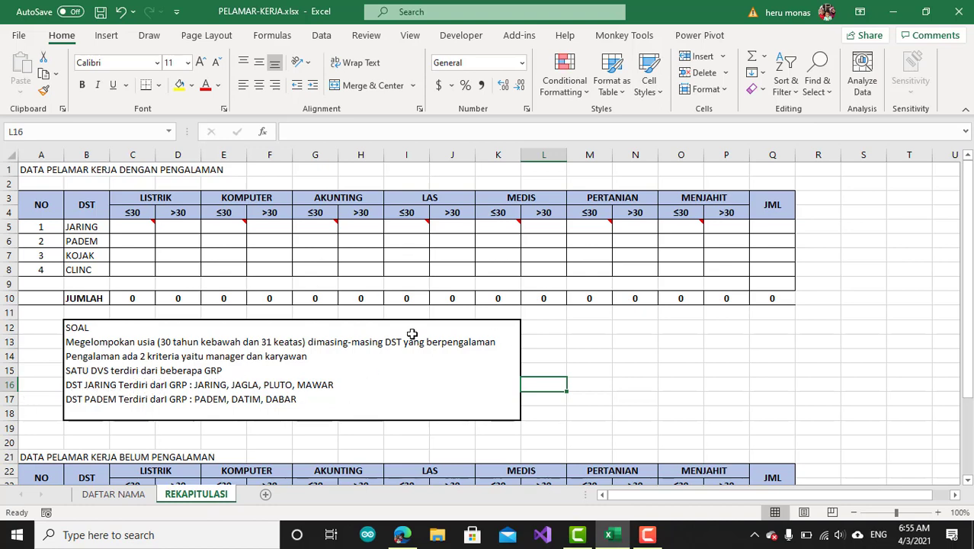
click(113, 494)
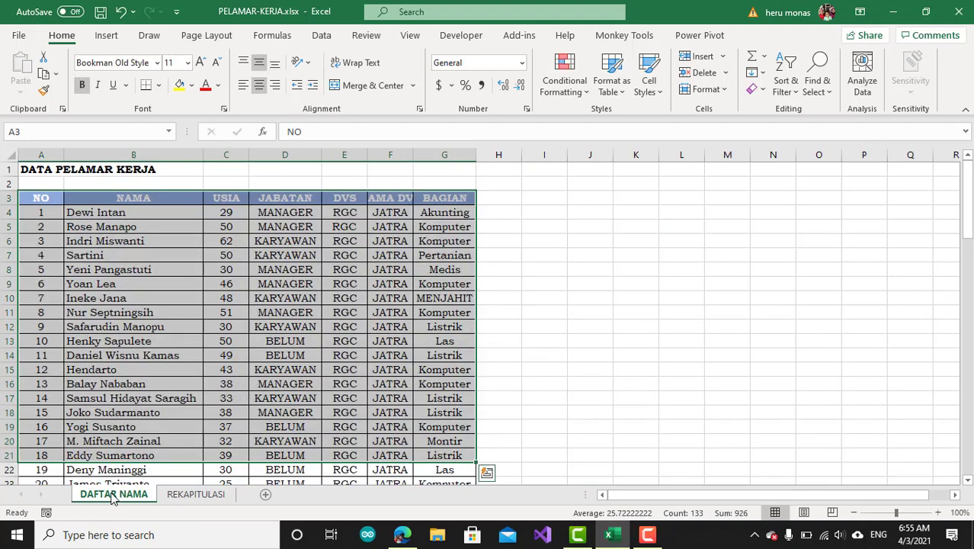
scroll(301, 362, down, 1)
scroll(300, 362, up, 1)
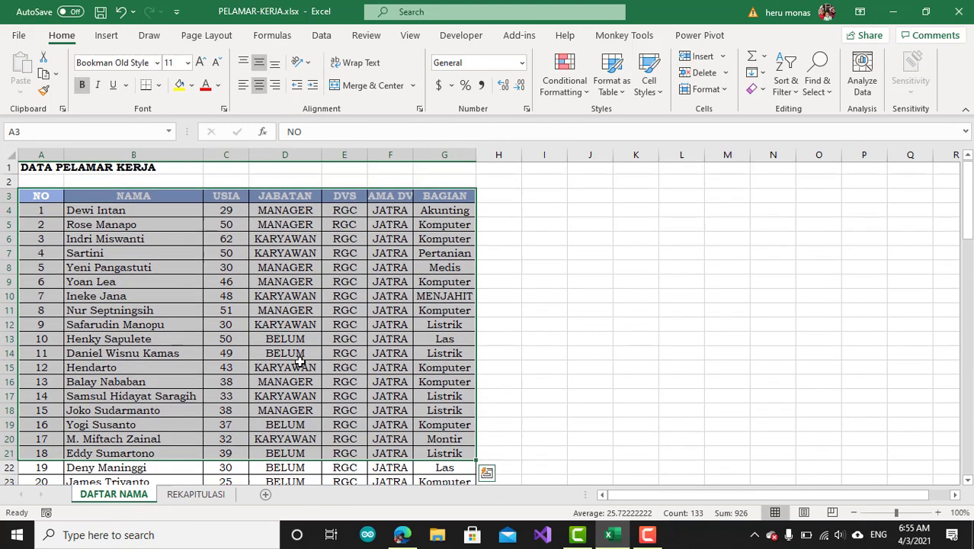
click(299, 339)
click(295, 217)
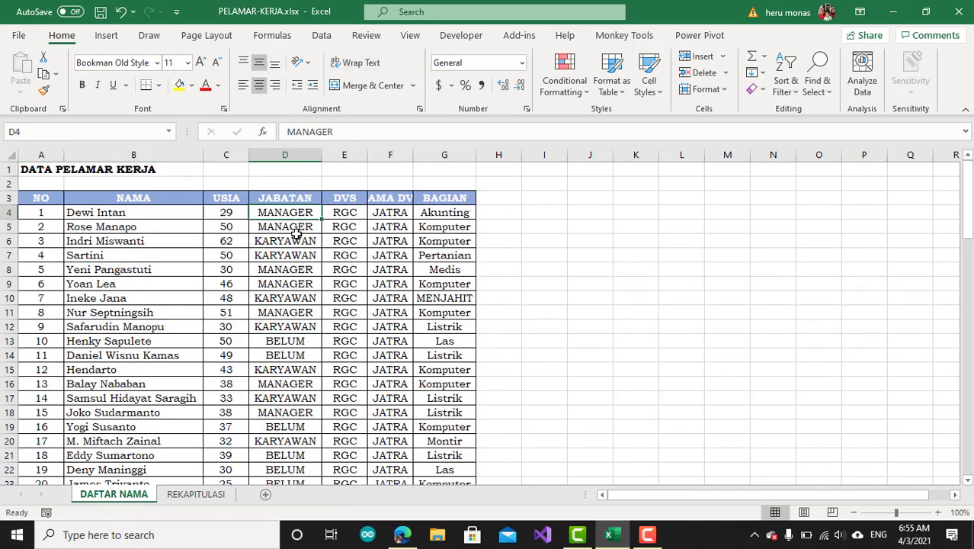
click(295, 256)
scroll(294, 321, down, 1)
click(294, 312)
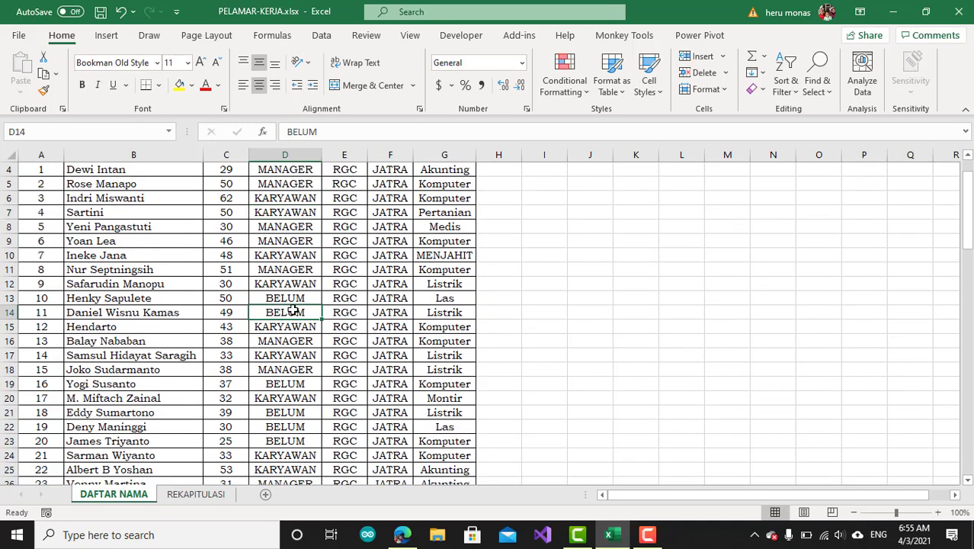
Examine the DENGAN PENGALAMAN and BELUM PENGALAMAN recap tables on the REKAPITULASI sheet
click(192, 495)
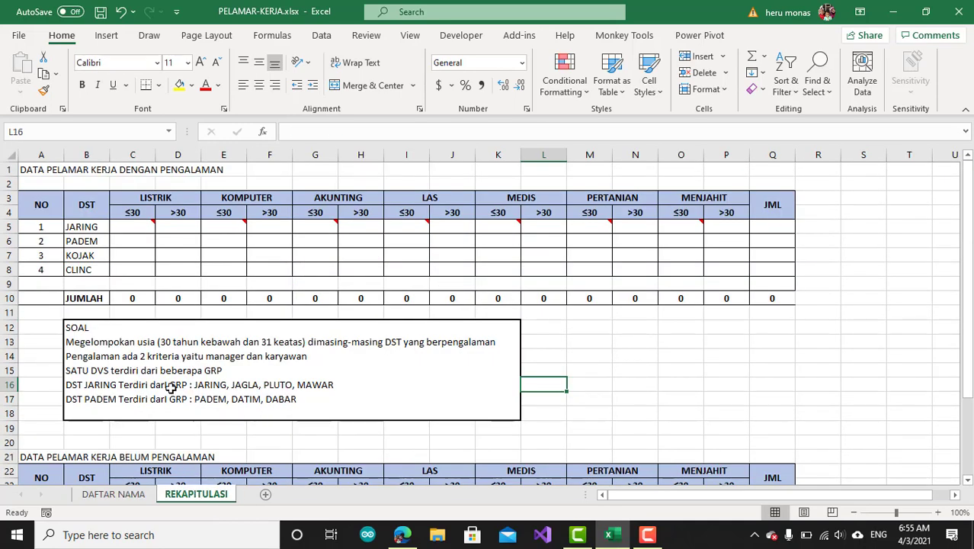
click(27, 174)
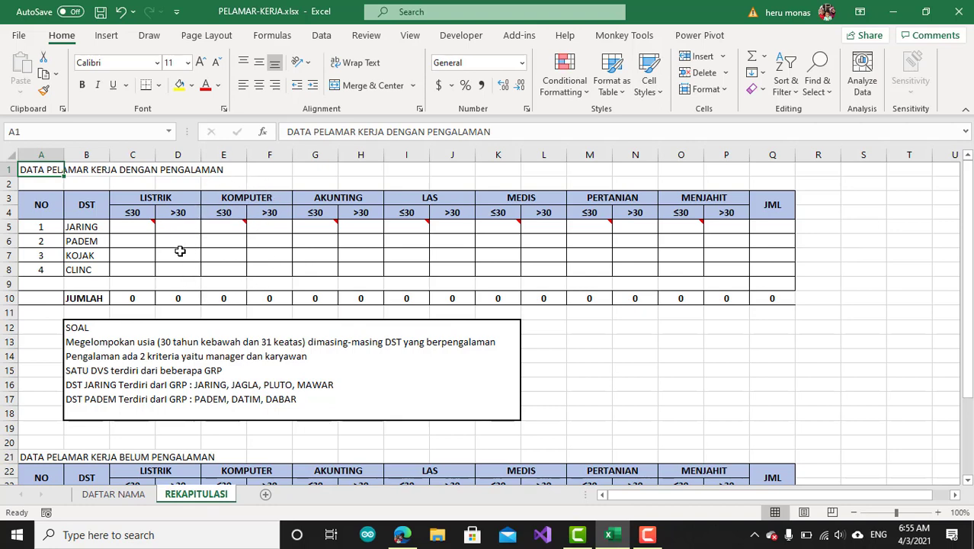
click(122, 494)
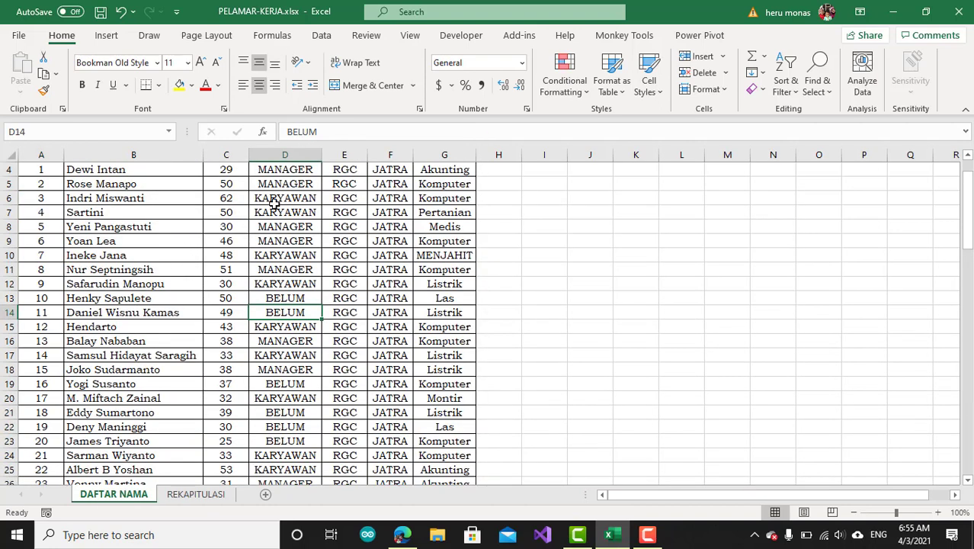
click(207, 494)
scroll(218, 423, down, 2)
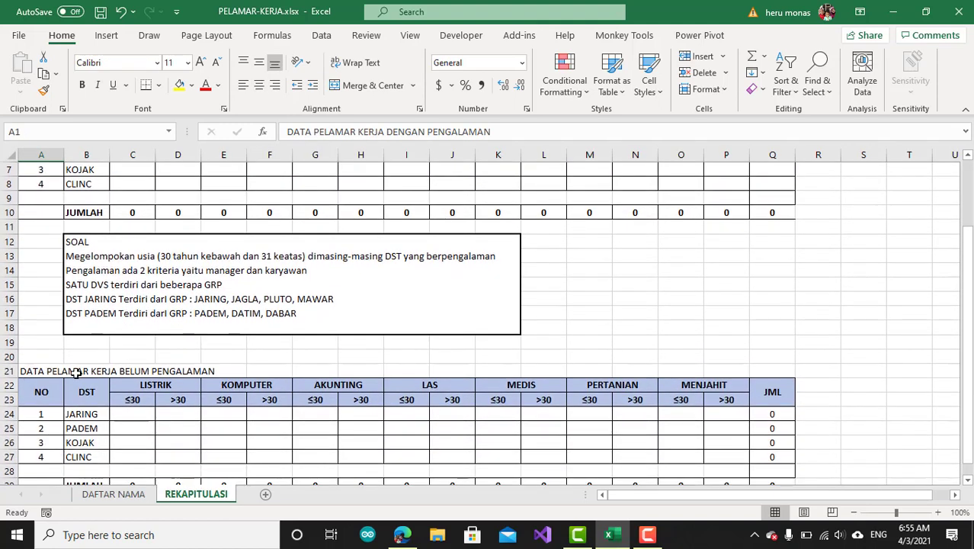
Examine the BELUM entries in the JABATAN column of the DAFTAR NAMA sheet
click(124, 494)
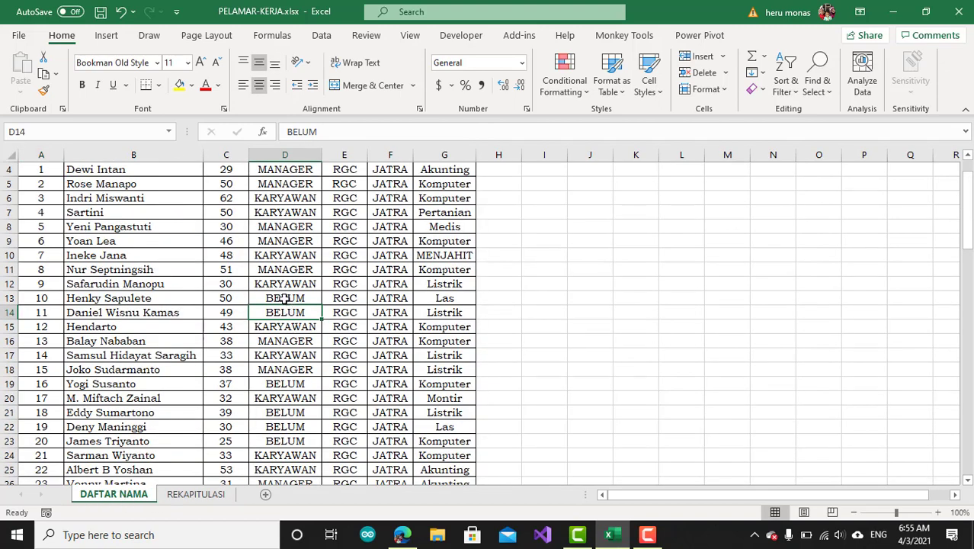
scroll(284, 299, up, 1)
scroll(284, 299, up, 1)
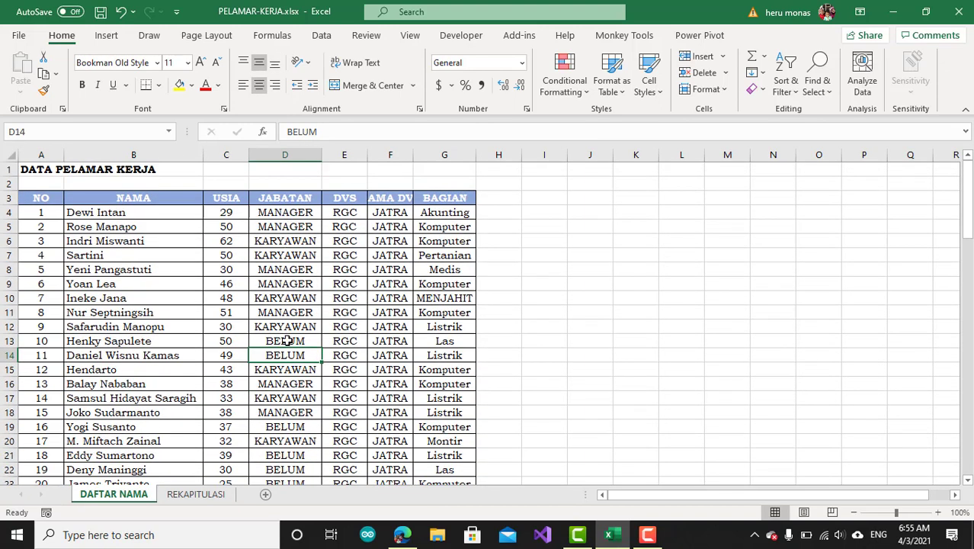
drag(285, 341, 284, 356)
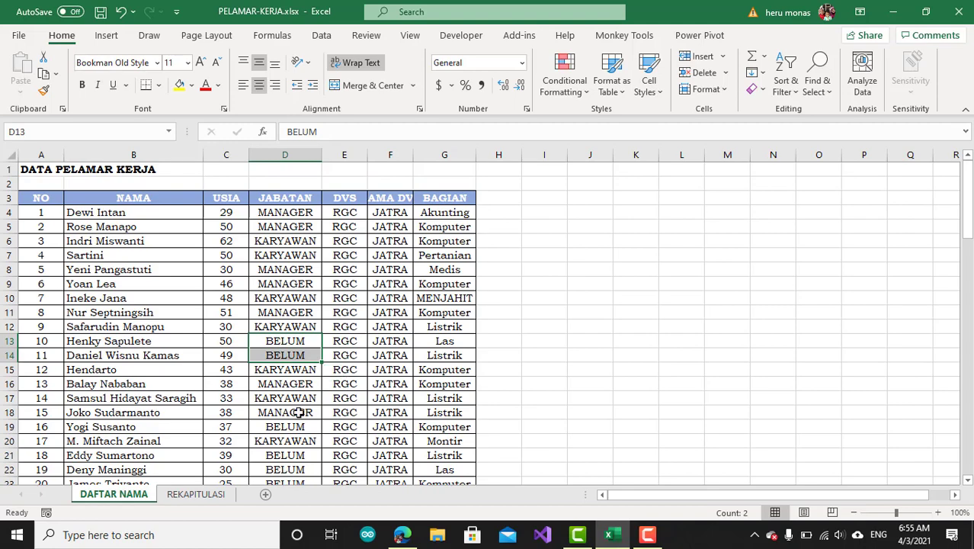
scroll(305, 408, down, 1)
Return to the REKAPITULASI sheet and examine the DST heading and the JARING row of the DENGAN PENGALAMAN table
click(196, 494)
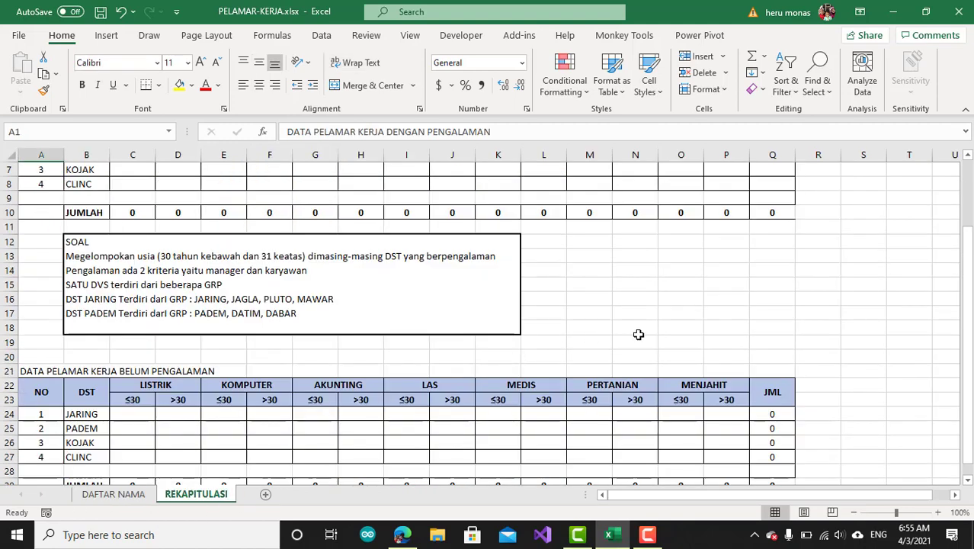
scroll(639, 333, up, 2)
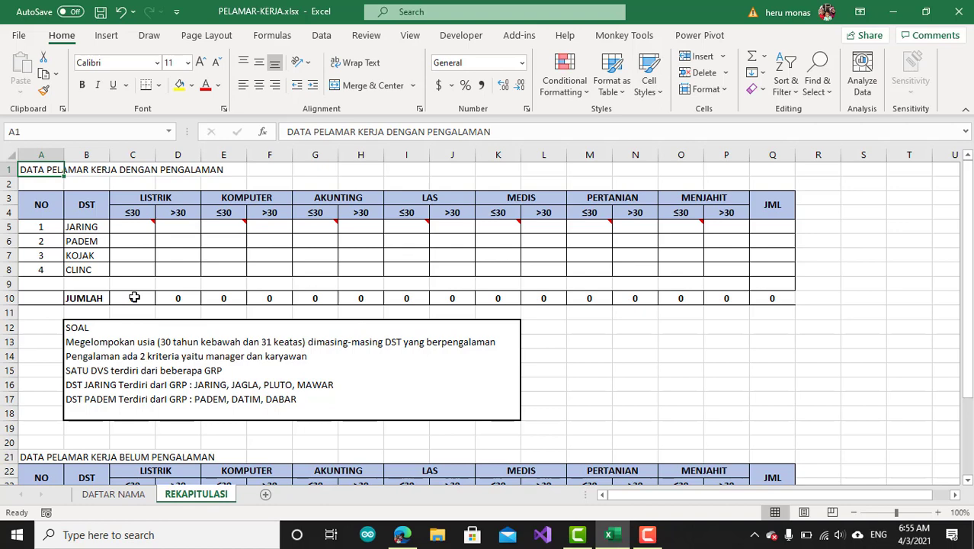
mouse_move(133, 230)
click(94, 213)
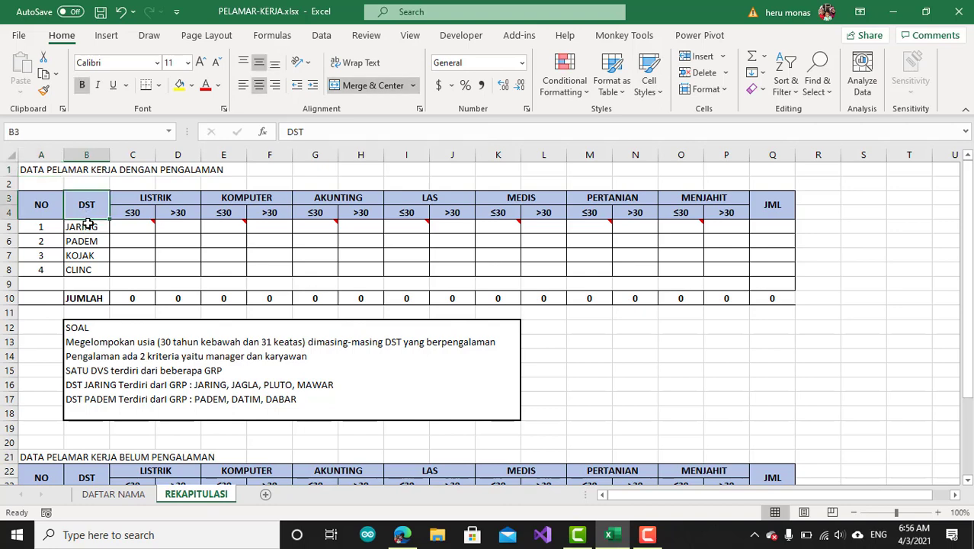
click(88, 223)
Note the first criterion beside the SOAL box by entering 1 in M12 and DST in N12
click(600, 326)
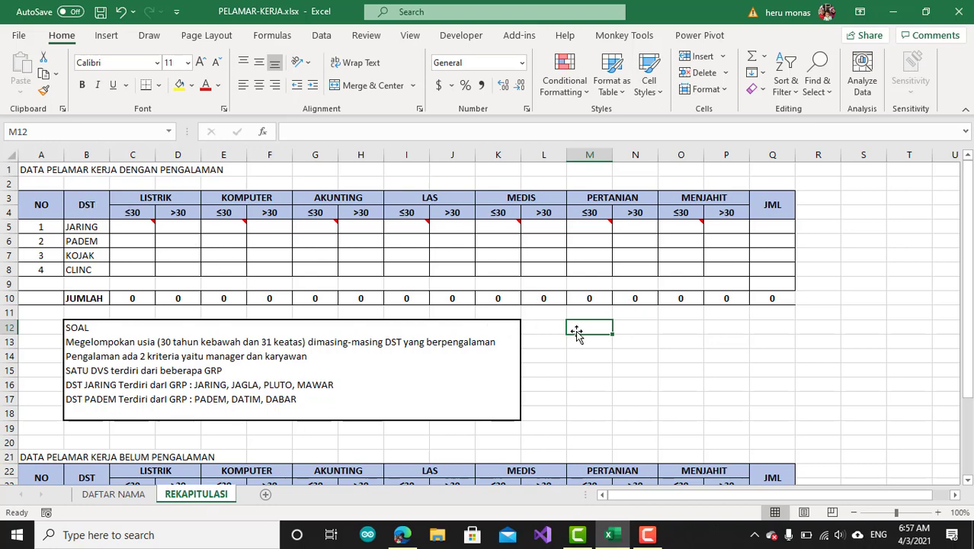
text(1)
key(Tab)
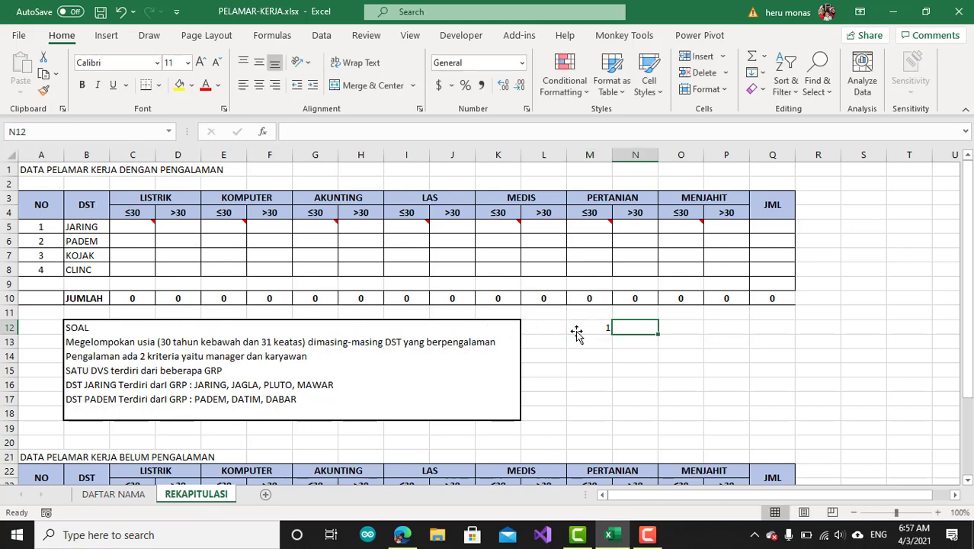
text(DST)
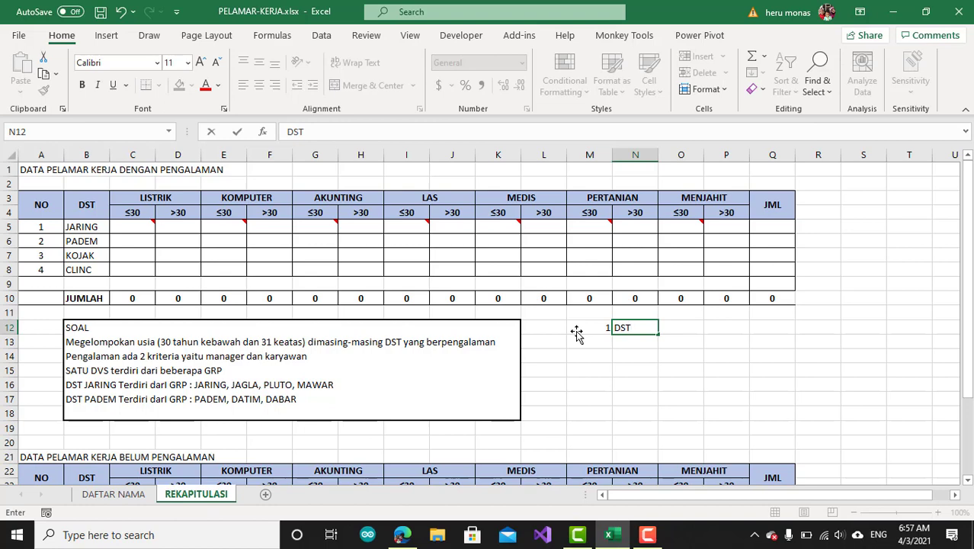
click(572, 355)
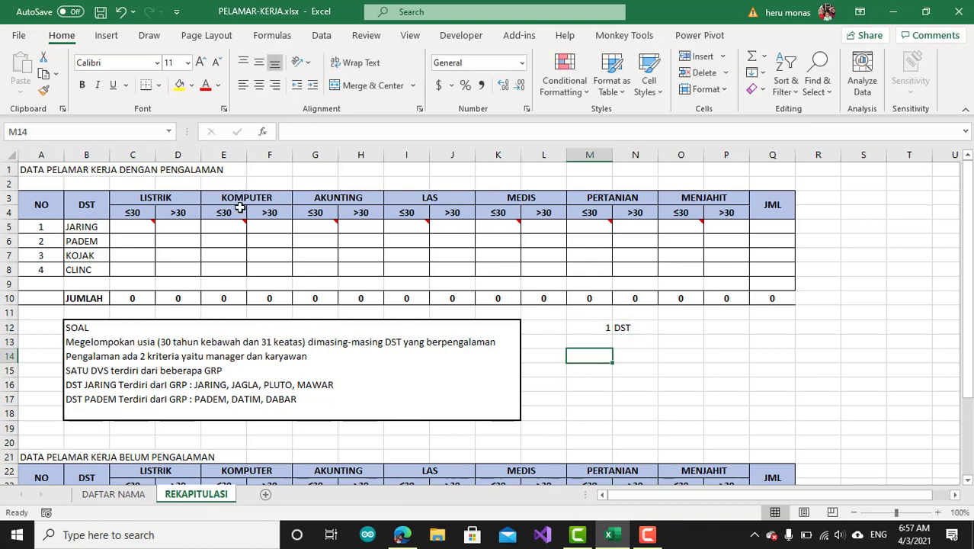
Compare the LISTRIK, KOMPUTER and AKUNTING headings on REKAPITULASI with the BAGIAN entries on the DAFTAR NAMA sheet
click(151, 194)
click(222, 195)
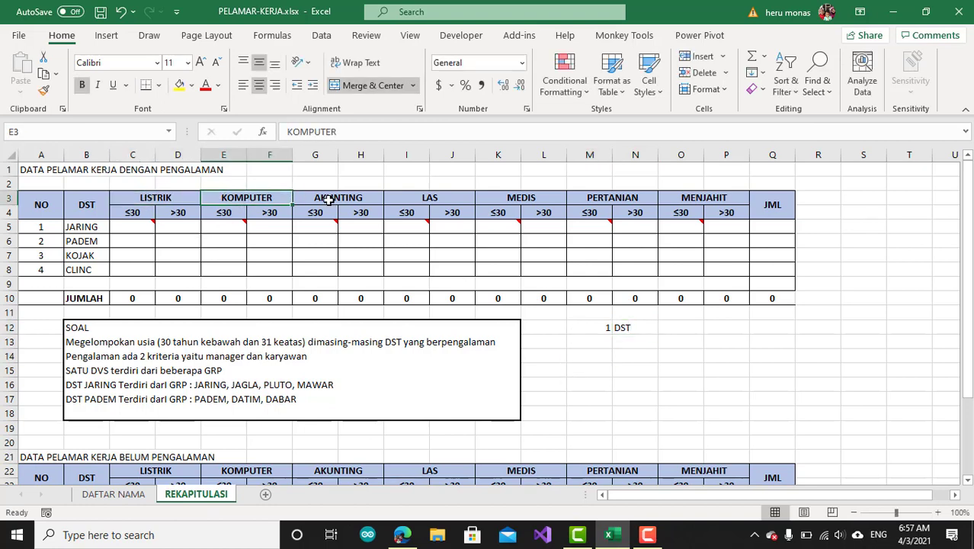
click(330, 199)
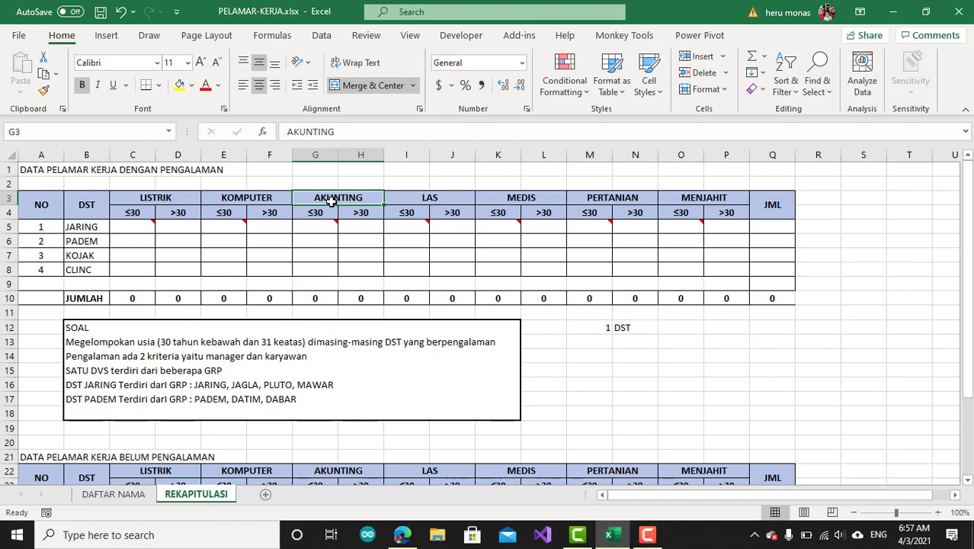
click(114, 496)
scroll(339, 363, up, 2)
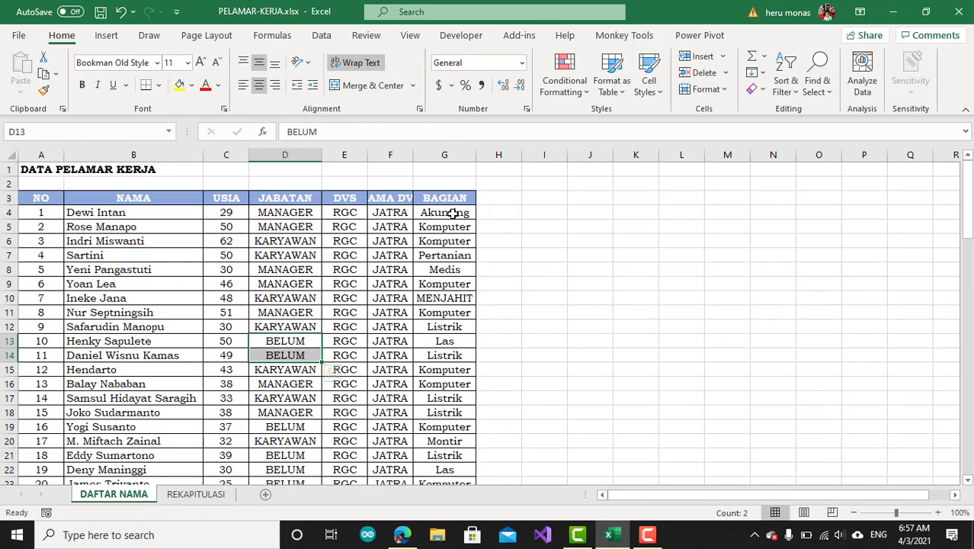
click(453, 214)
click(453, 227)
click(455, 257)
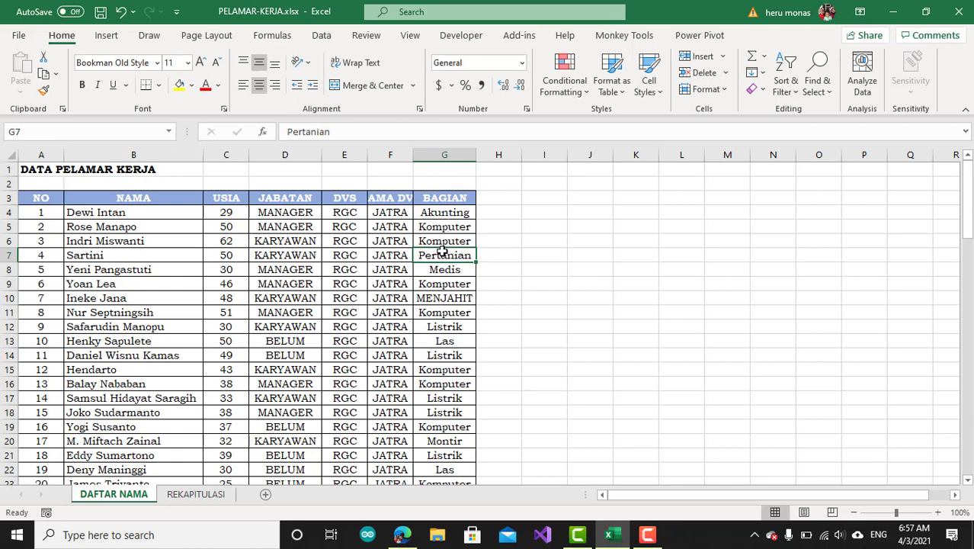
click(196, 495)
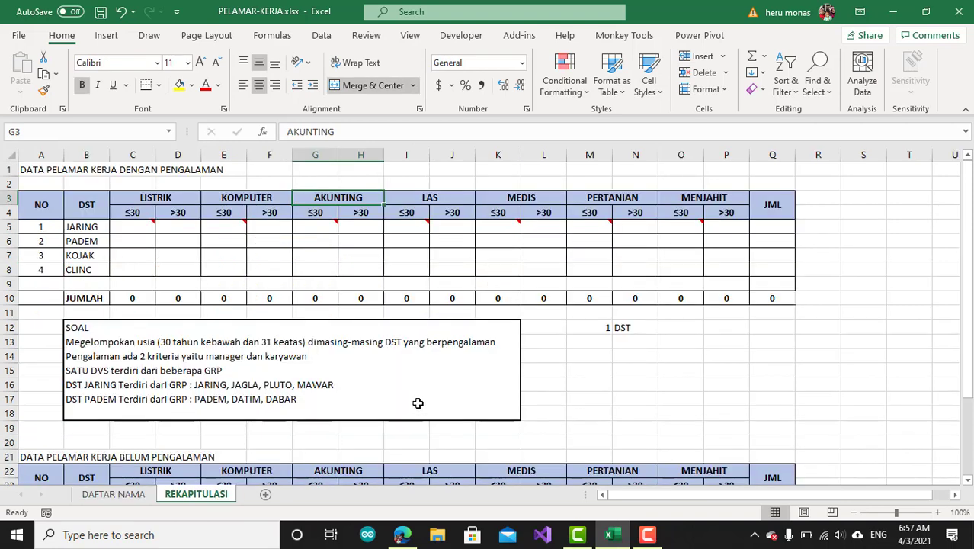
Note the second criterion by entering 2 in M13 and Bagian in N13
click(597, 344)
text(2)
click(647, 342)
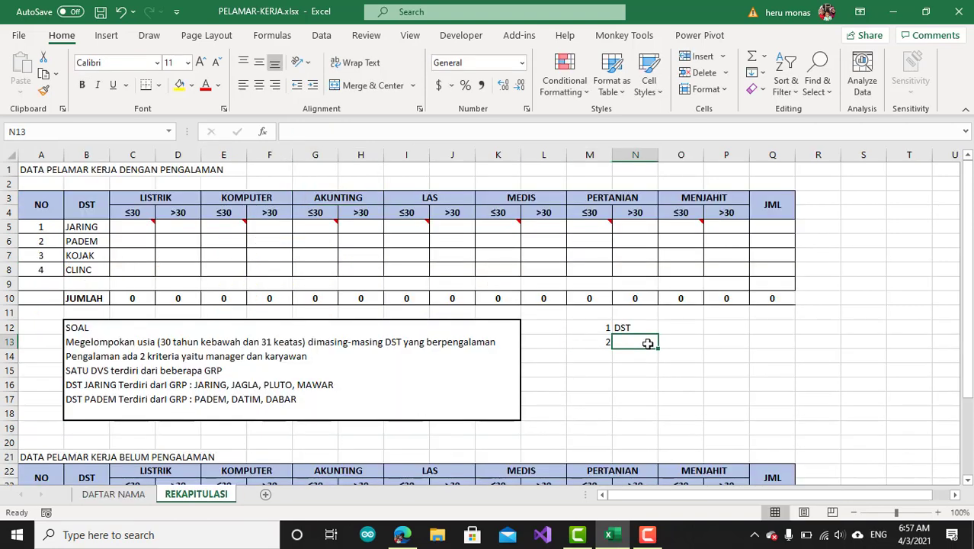
text(Bagian)
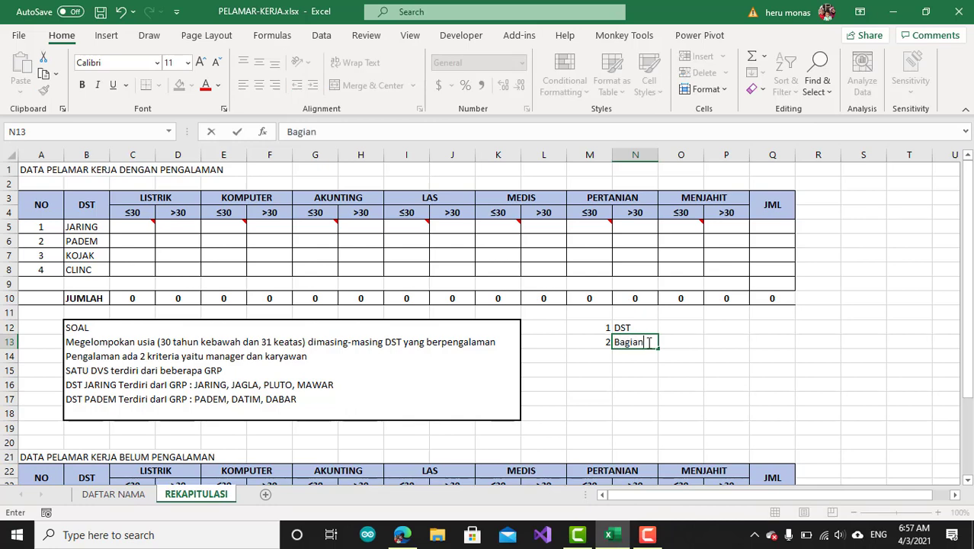
click(591, 358)
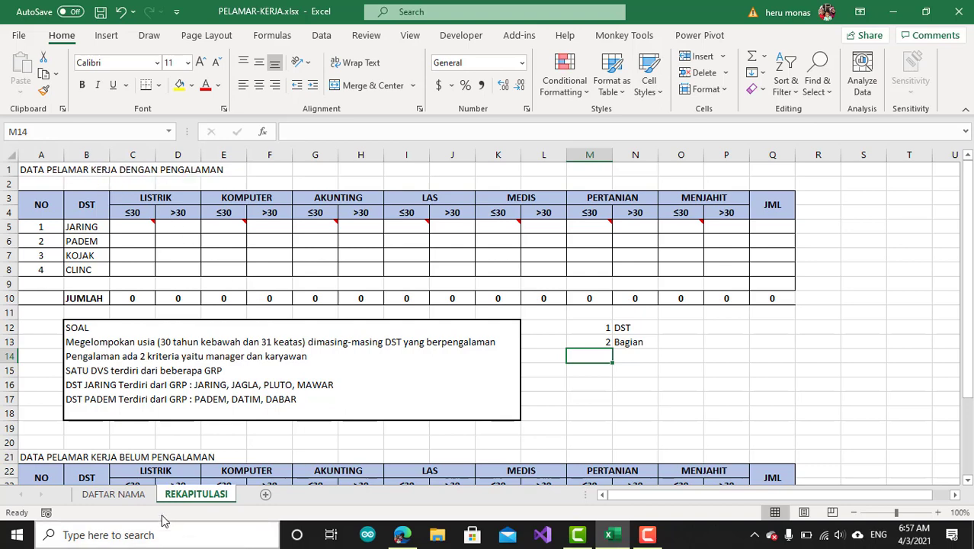
Check the DAFTAR NAMA sheet, and note the third criterion on REKAPITULASI with 3 in M14 and pengalaman in N14
click(139, 497)
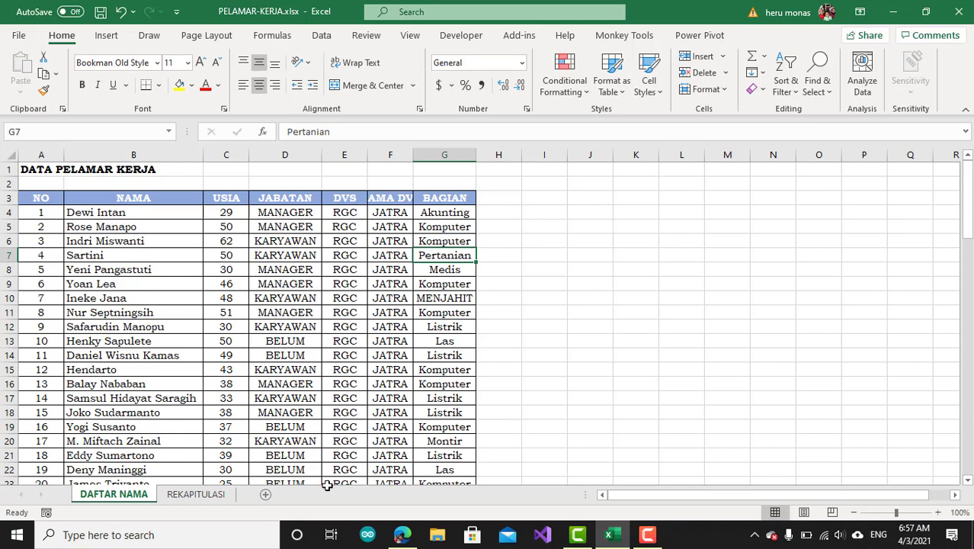
click(191, 500)
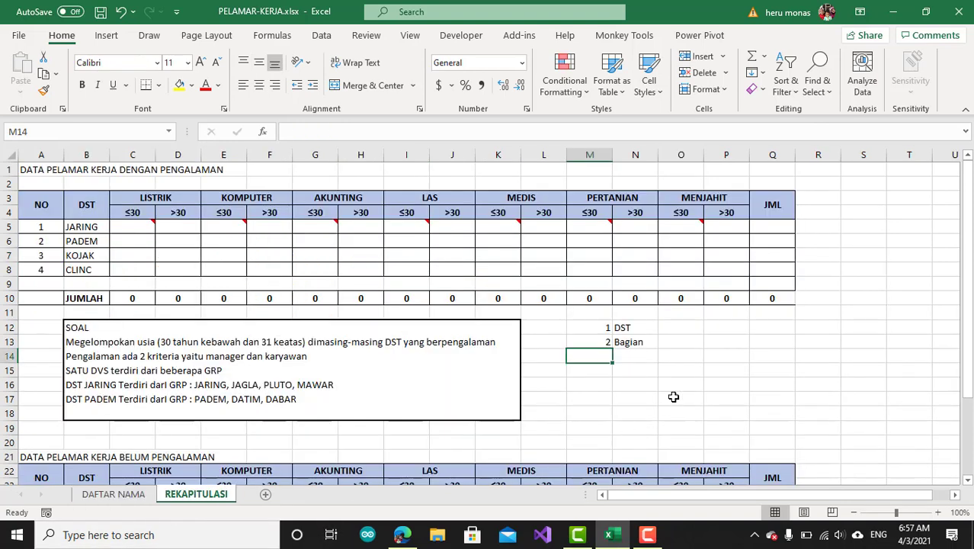
text(3)
key(Tab)
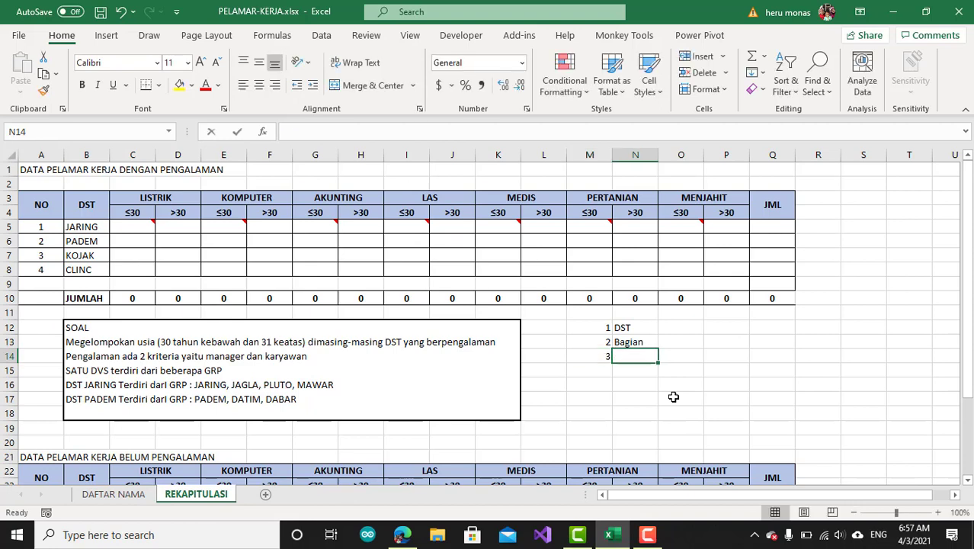
text(pengamlaman)
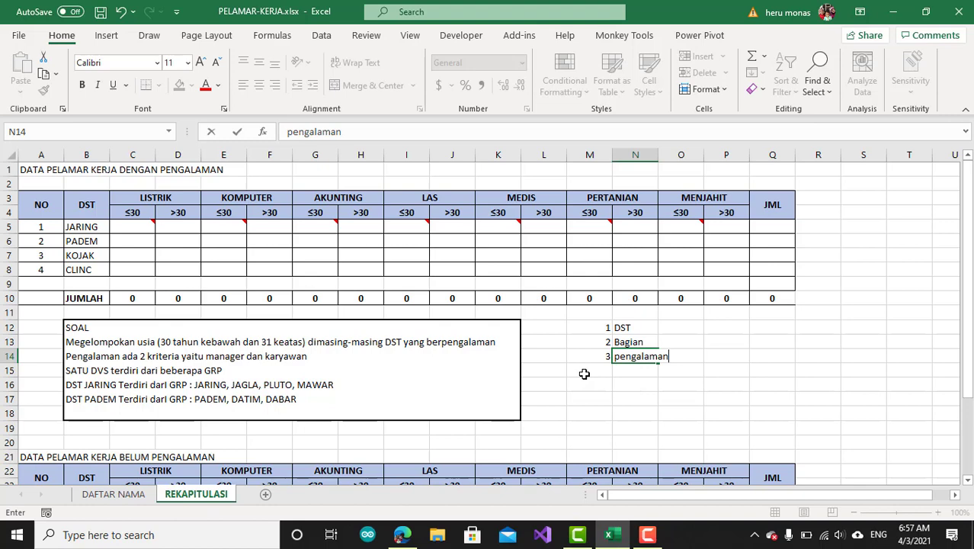
key(Return)
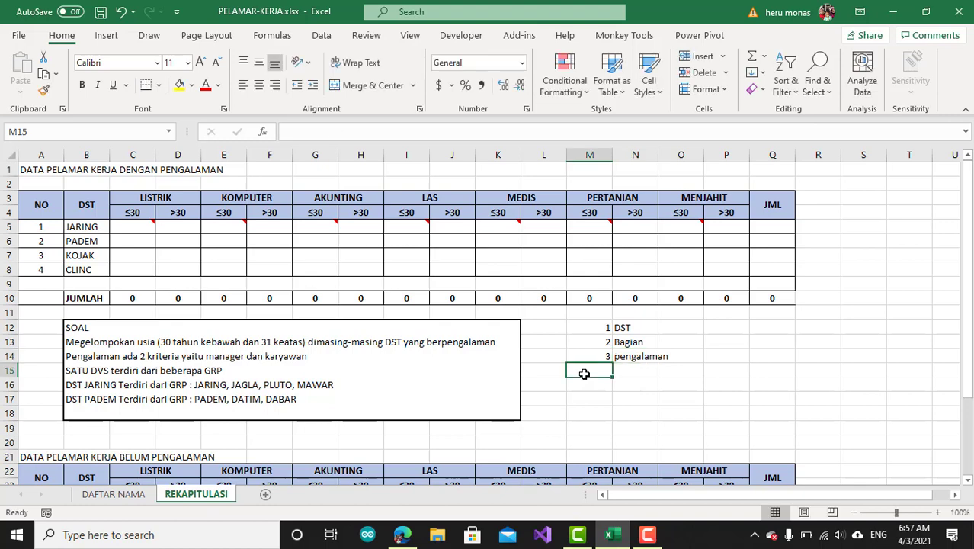
Examine the DENGAN PENGALAMAN title, the JARING row, the LISTRIK heading and the ≤30 and >30 age headings
drag(121, 197, 270, 198)
click(35, 170)
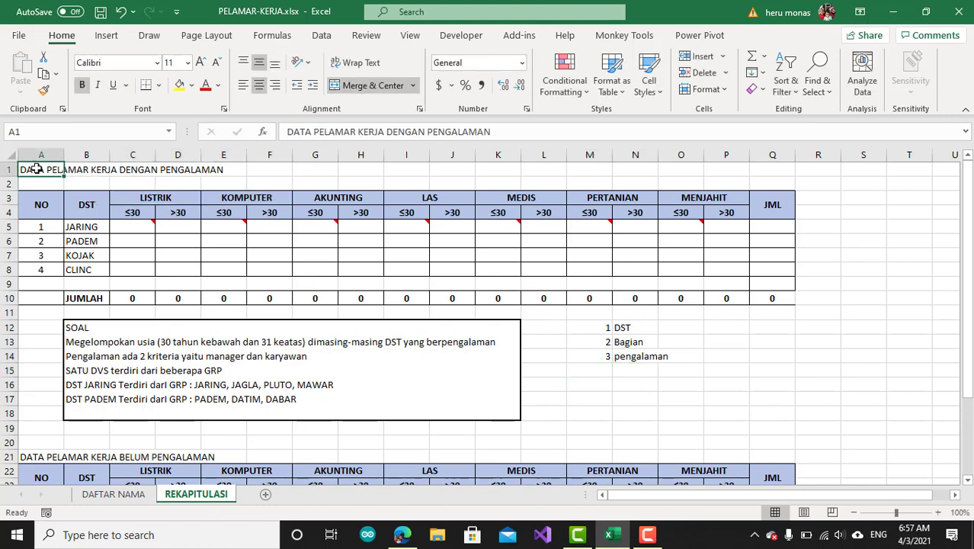
click(123, 196)
click(89, 226)
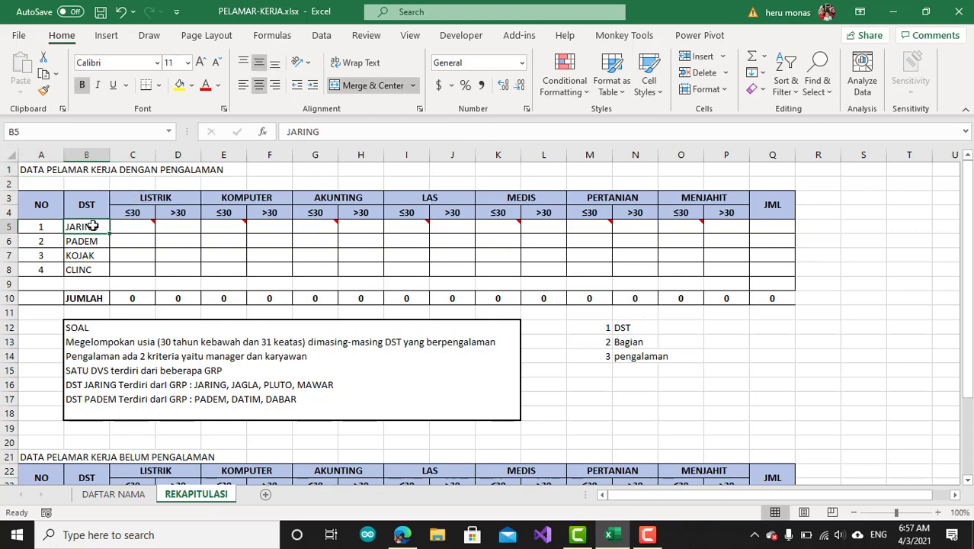
click(137, 198)
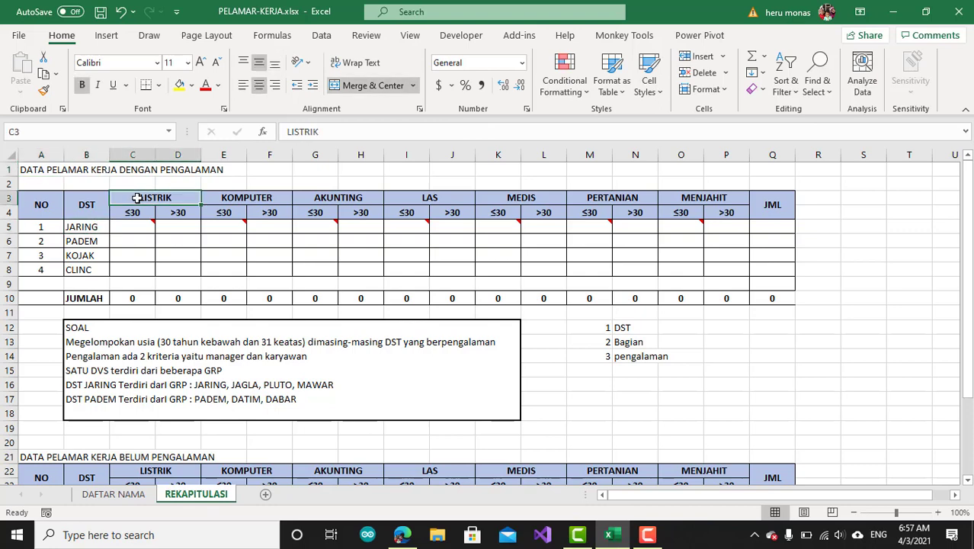
click(50, 170)
click(126, 214)
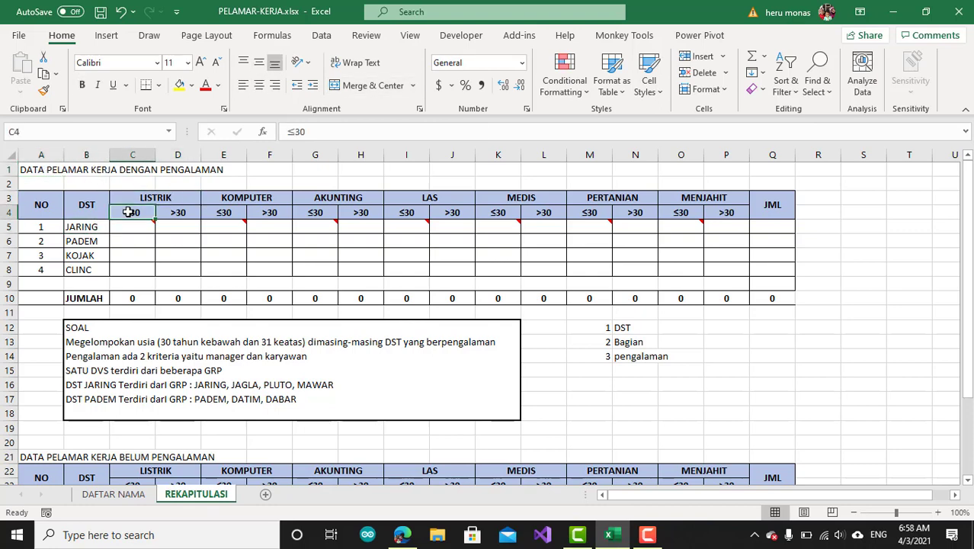
click(178, 211)
click(229, 213)
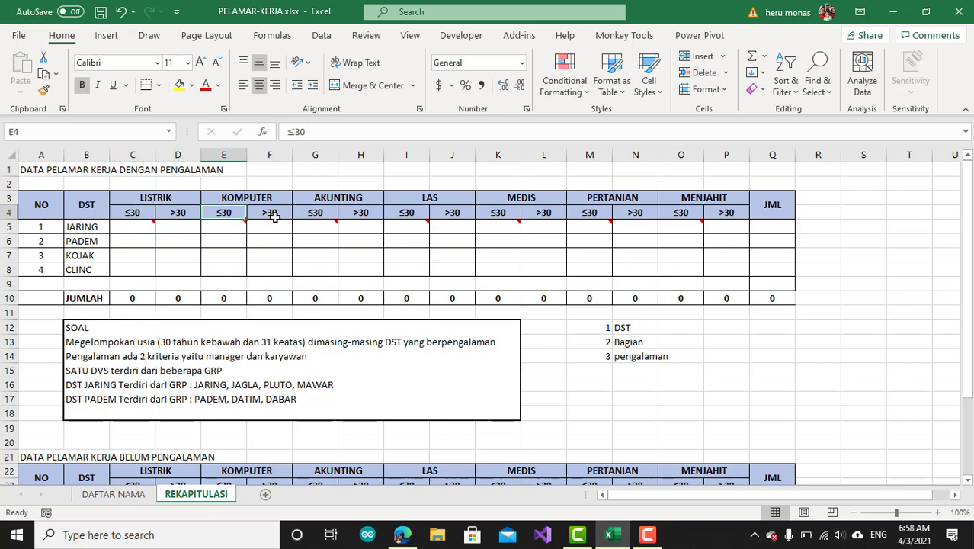
Check the DAFTAR NAMA sheet, and note the fourth criterion on REKAPITULASI with 4 in M15 and usia in N15
click(610, 373)
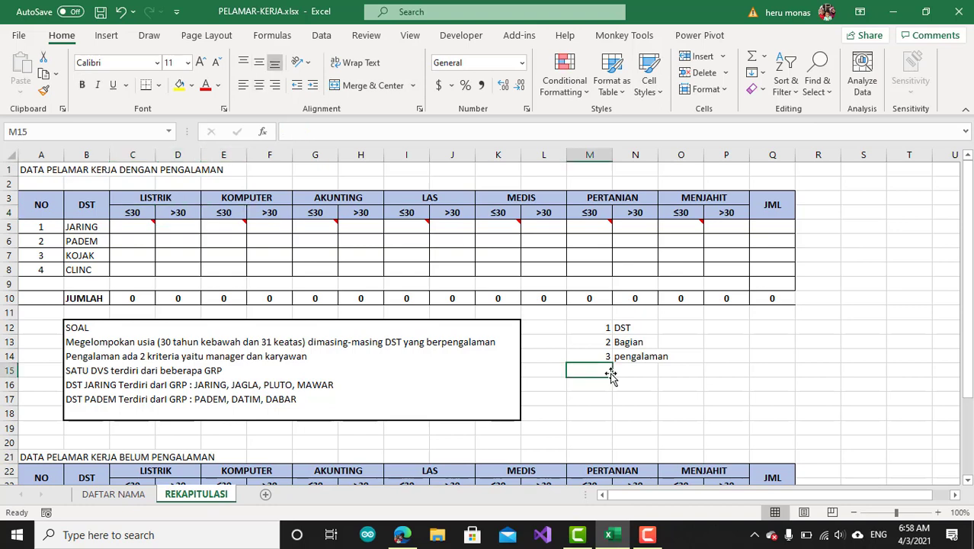
click(113, 494)
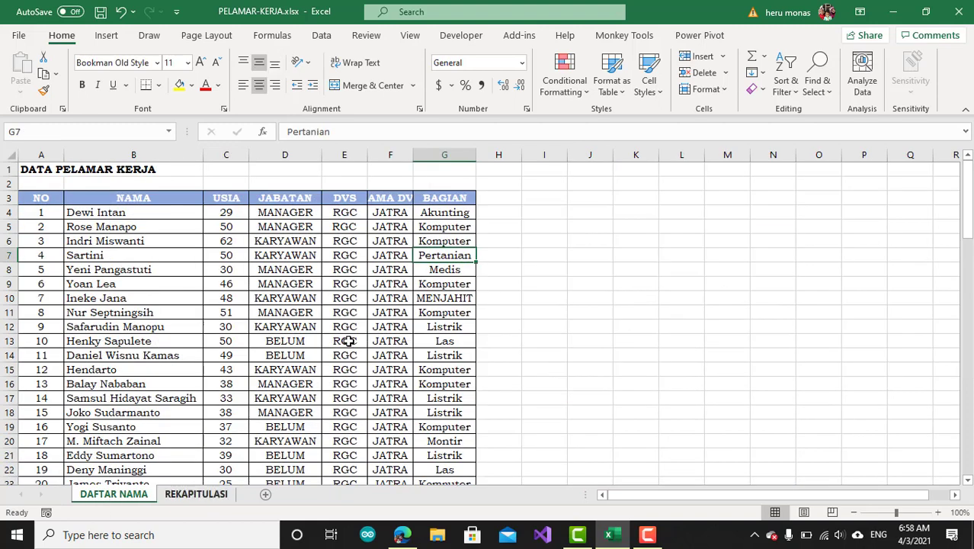
click(196, 494)
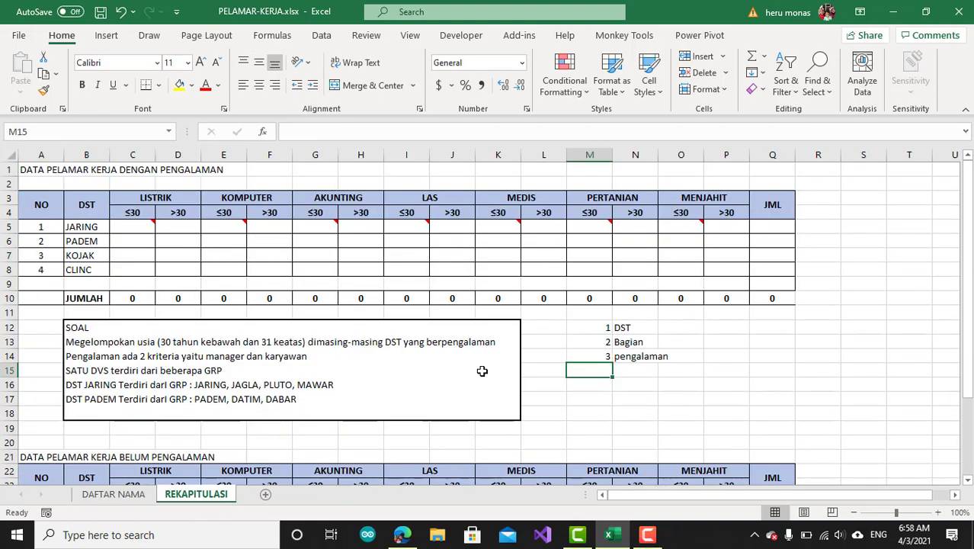
text(4)
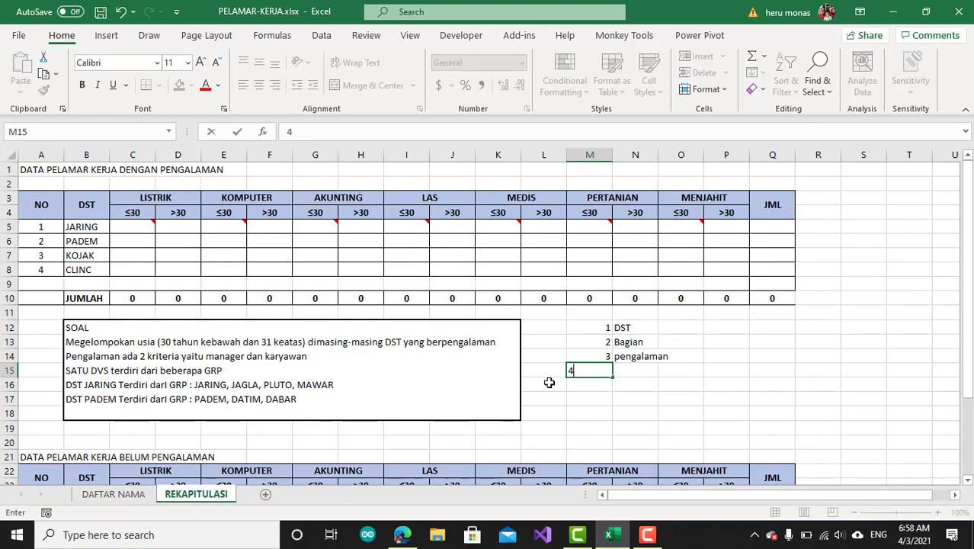
key(Tab)
text(u)
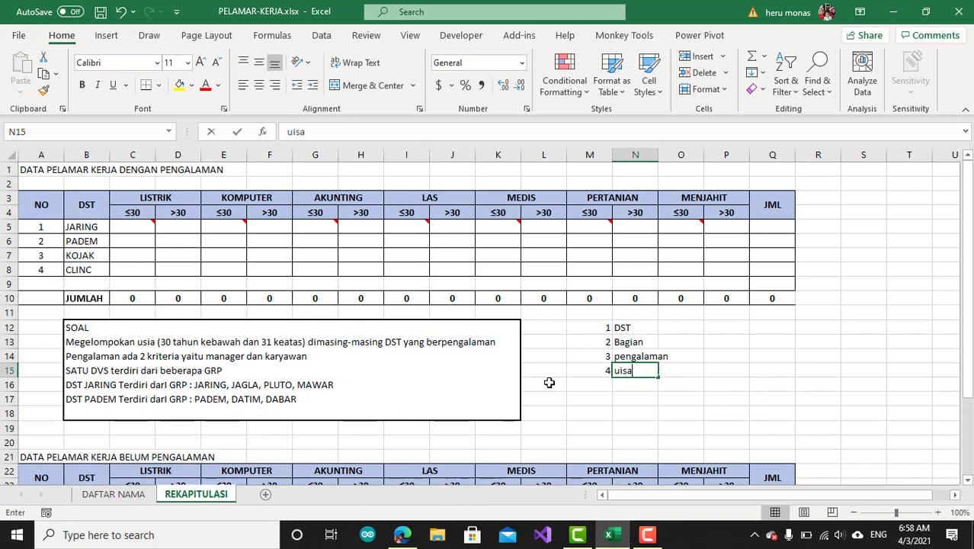
text(isa)
key(BackSpace)
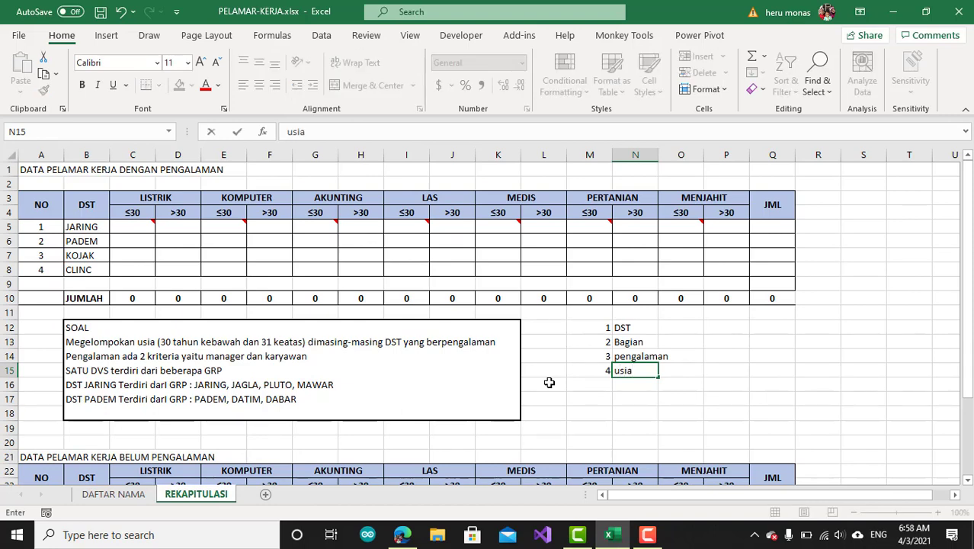
click(635, 428)
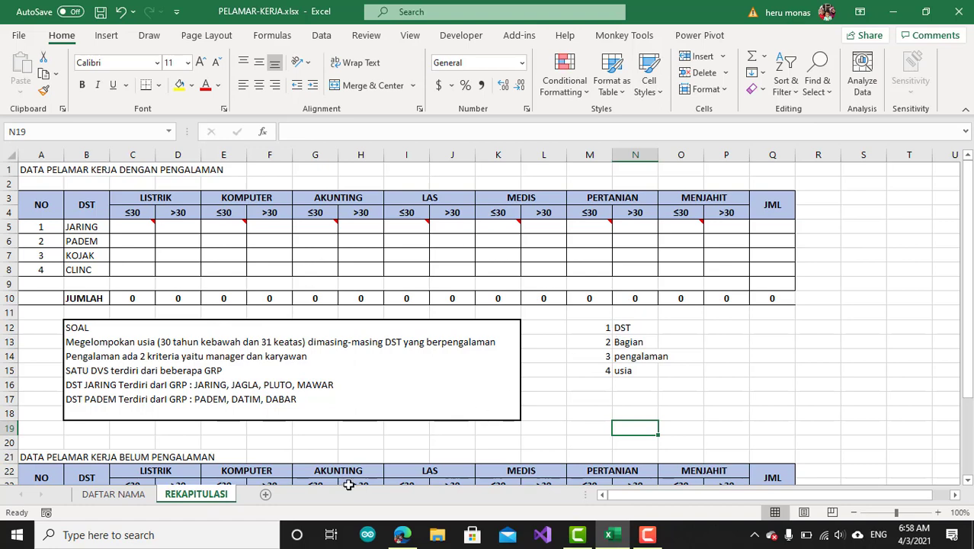
Look at the DAFTAR NAMA data again and review the four criteria listed in N12:N15 on REKAPITULASI one by one
click(114, 495)
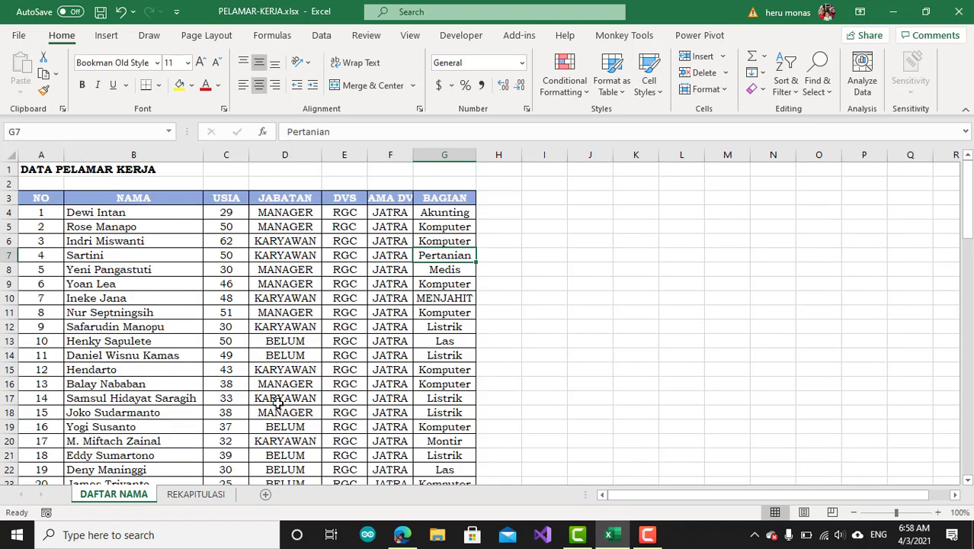
click(212, 488)
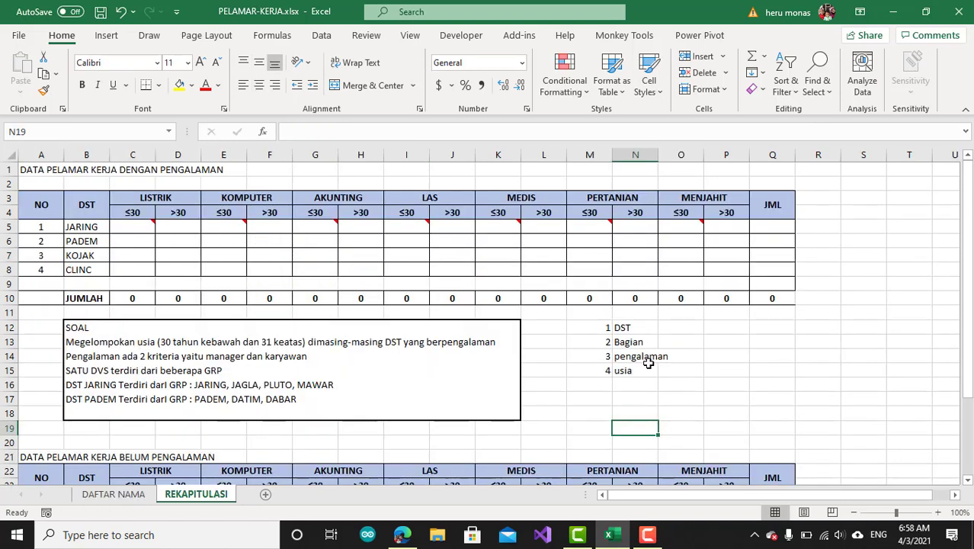
click(690, 324)
click(641, 332)
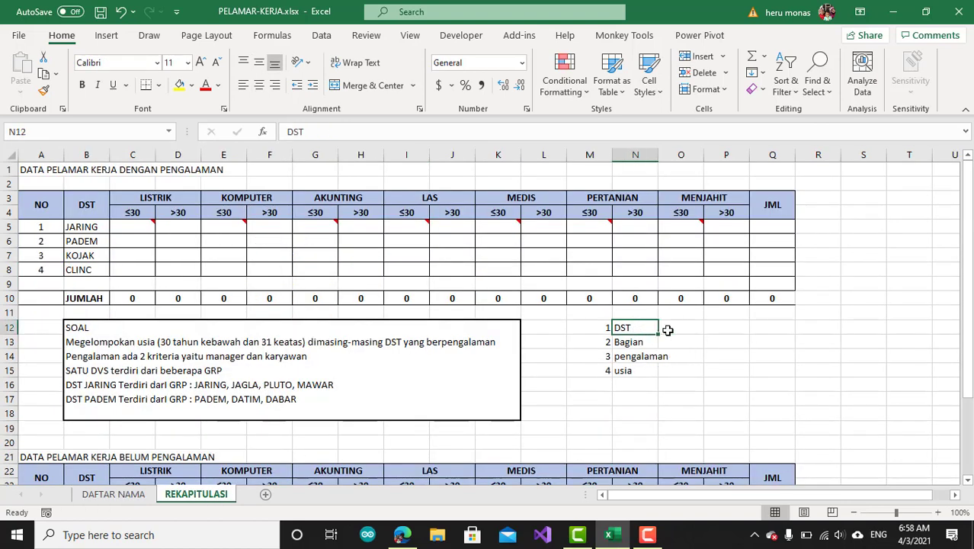
click(685, 329)
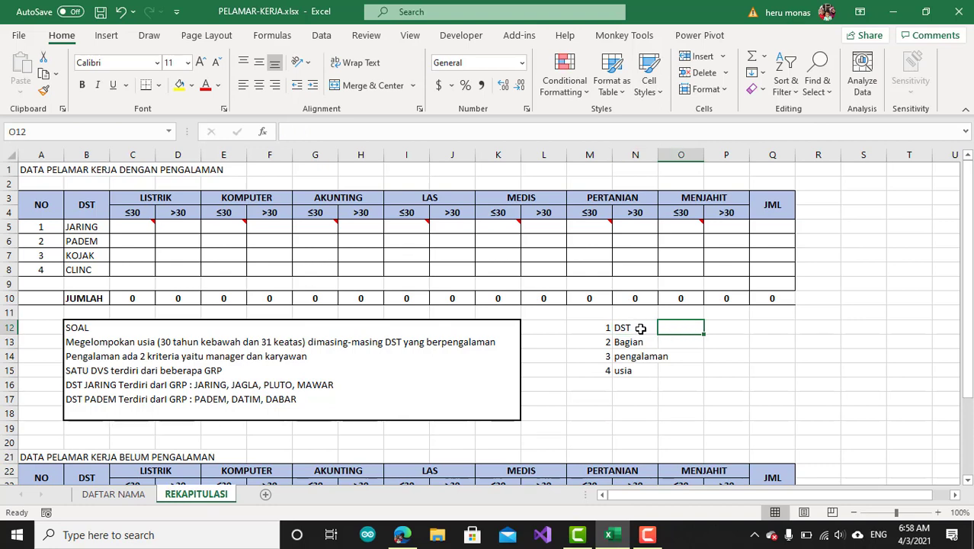
click(640, 328)
click(677, 340)
click(631, 343)
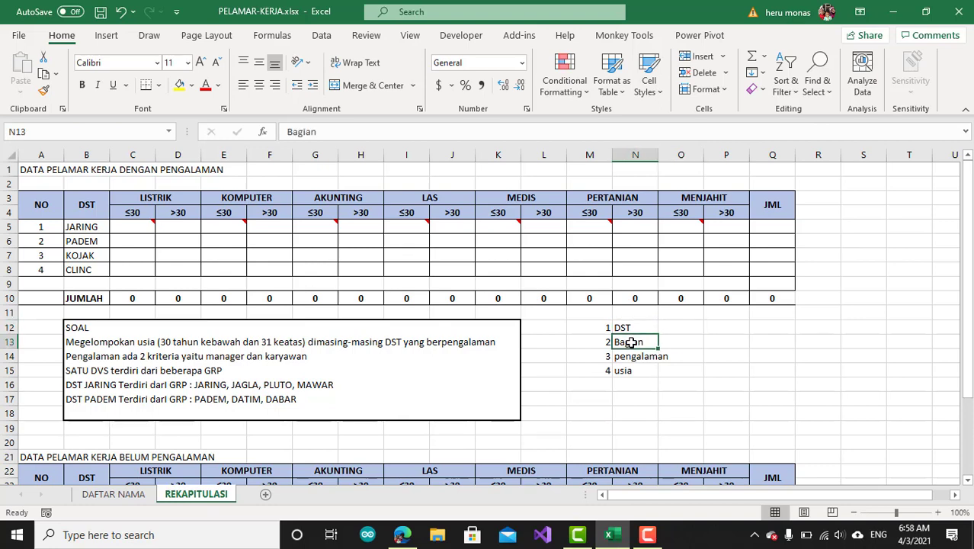
click(676, 356)
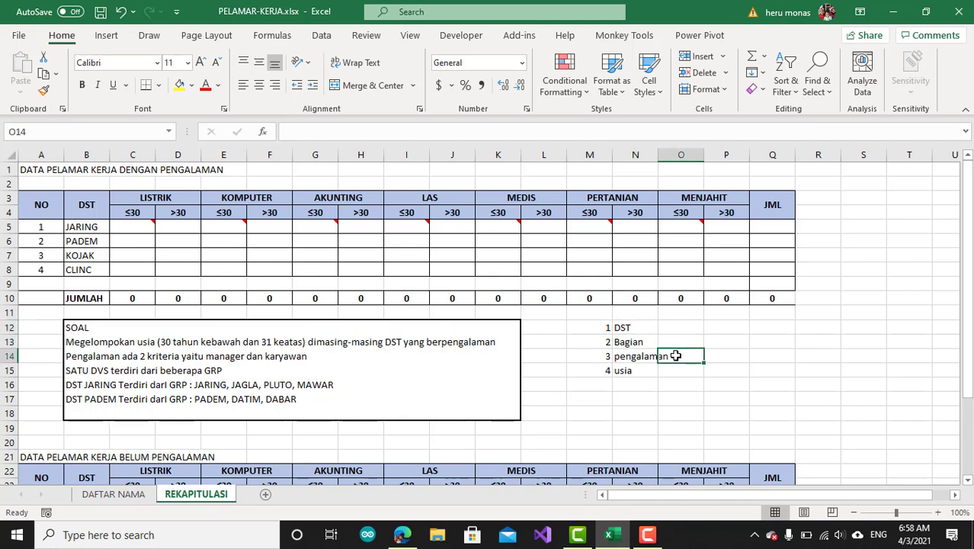
click(633, 357)
click(674, 366)
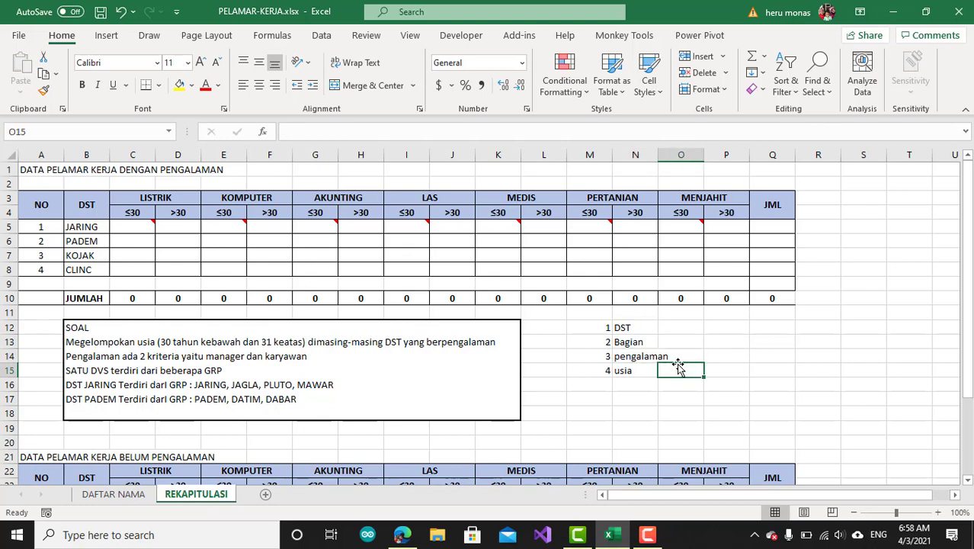
click(628, 369)
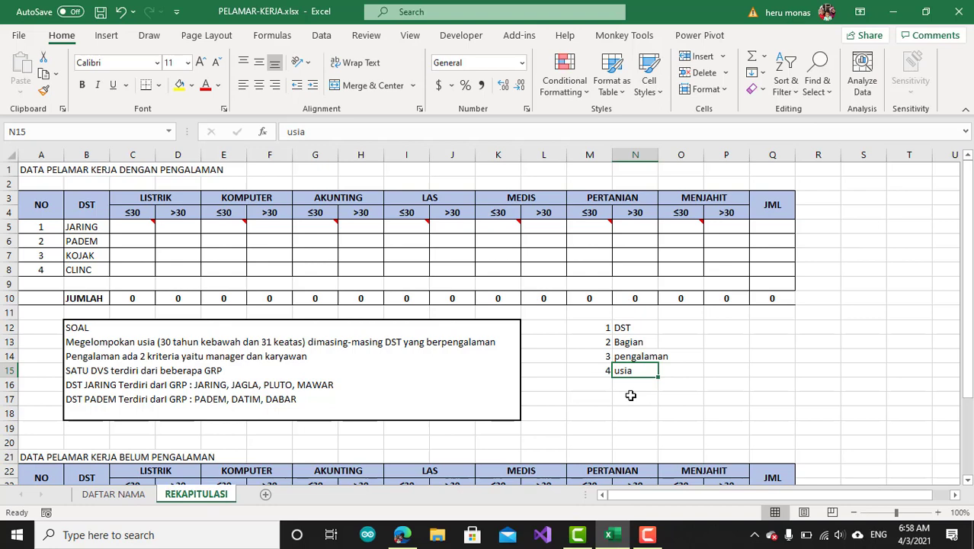
click(630, 395)
text(=)
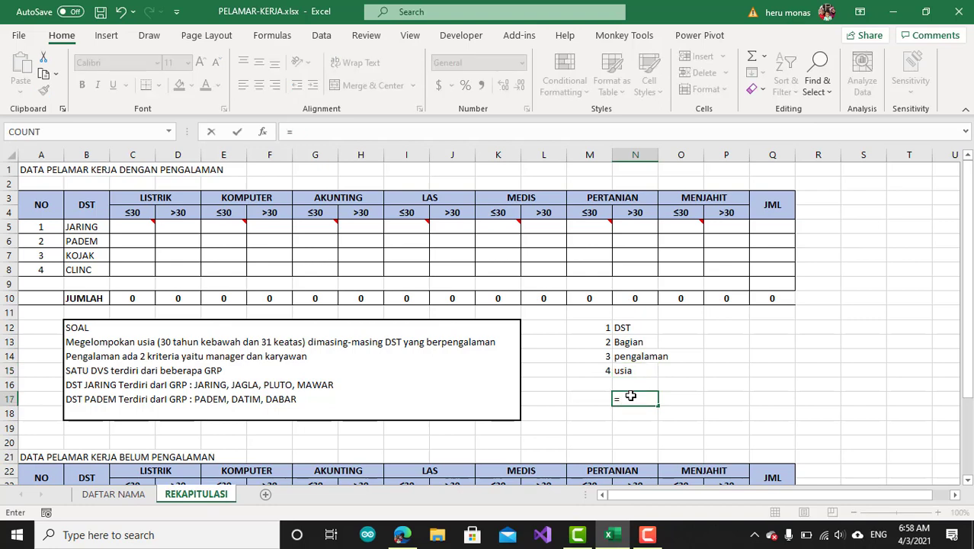
text(coun)
key(Down)
key(Down)
key(Down)
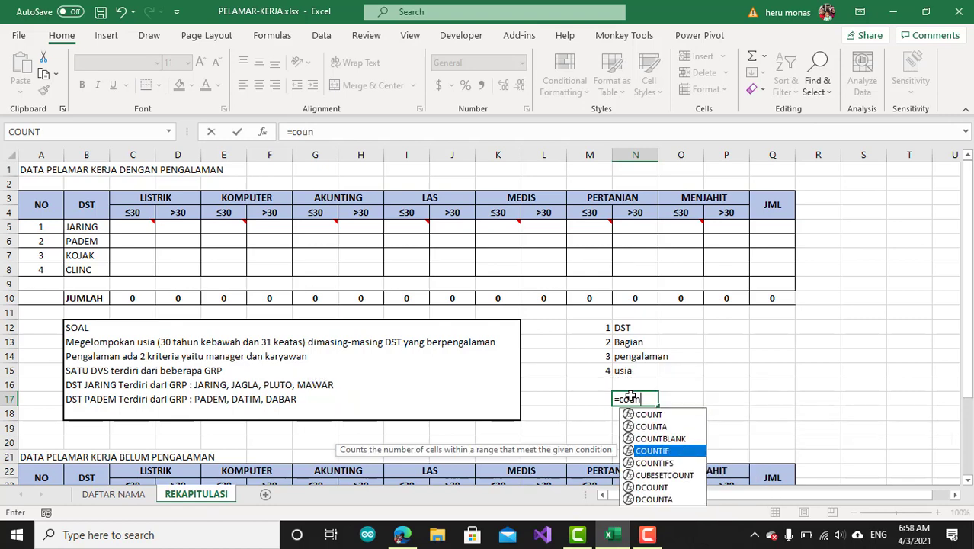
key(Down)
key(Down)
key(Tab)
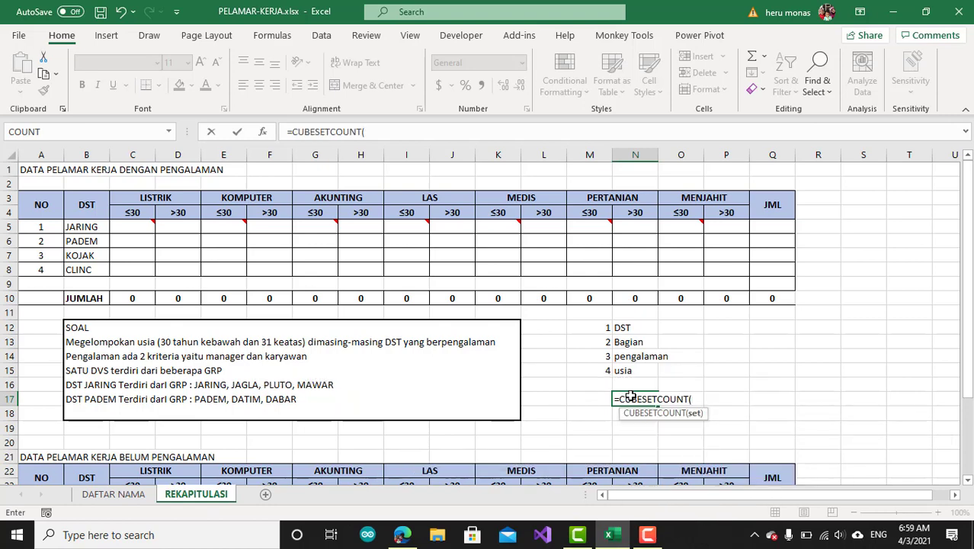
key(BackSpace)
key(BackSpace)
key(BackSpace)
key(BackSpace)
key(BackSpace)
key(BackSpace)
key(BackSpace)
key(BackSpace)
key(BackSpace)
key(BackSpace)
key(BackSpace)
key(BackSpace)
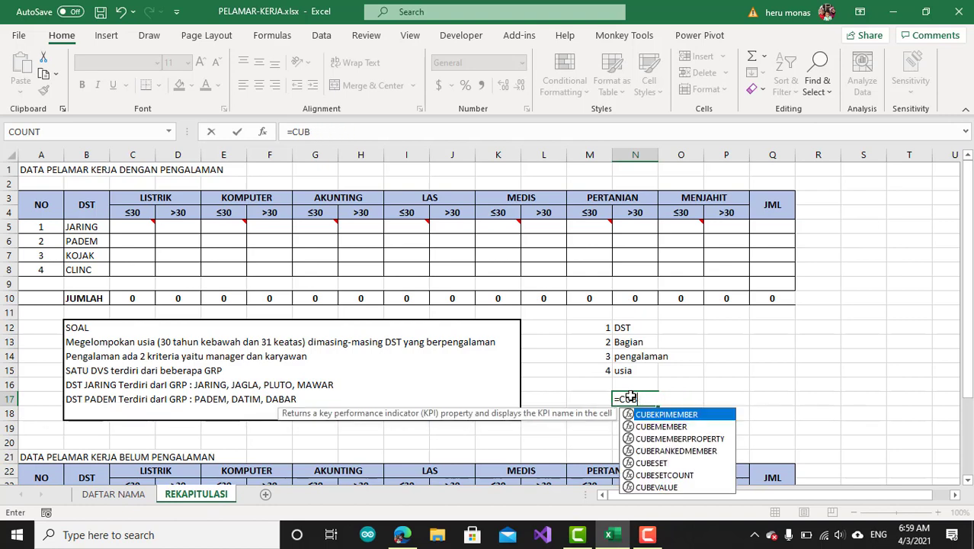
text(oun)
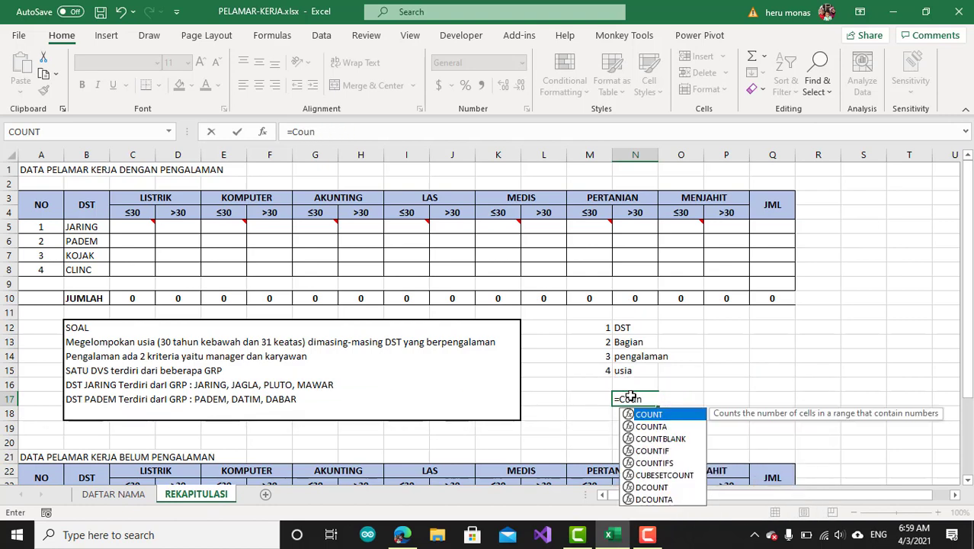
double_click(662, 464)
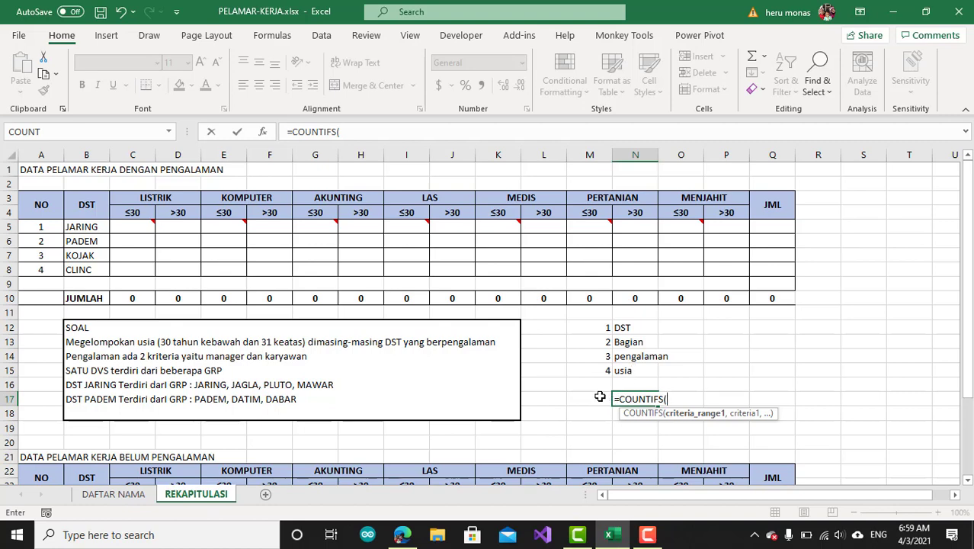
key(Escape)
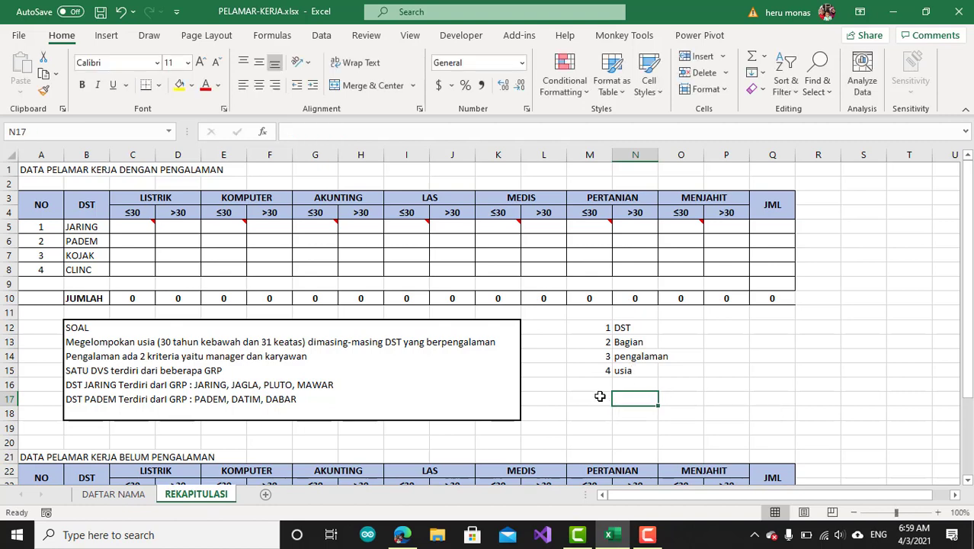
click(686, 413)
click(572, 424)
scroll(448, 425, down, 1)
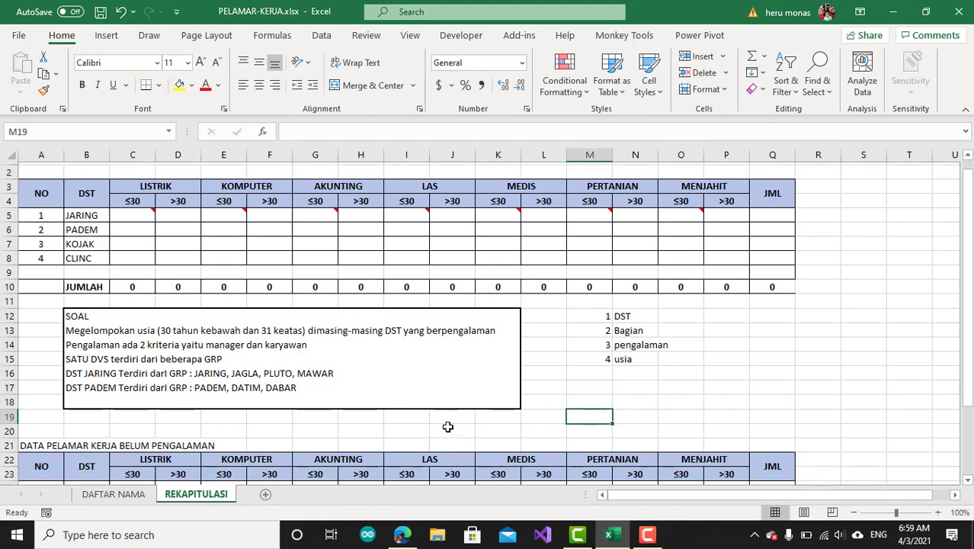
scroll(448, 425, up, 1)
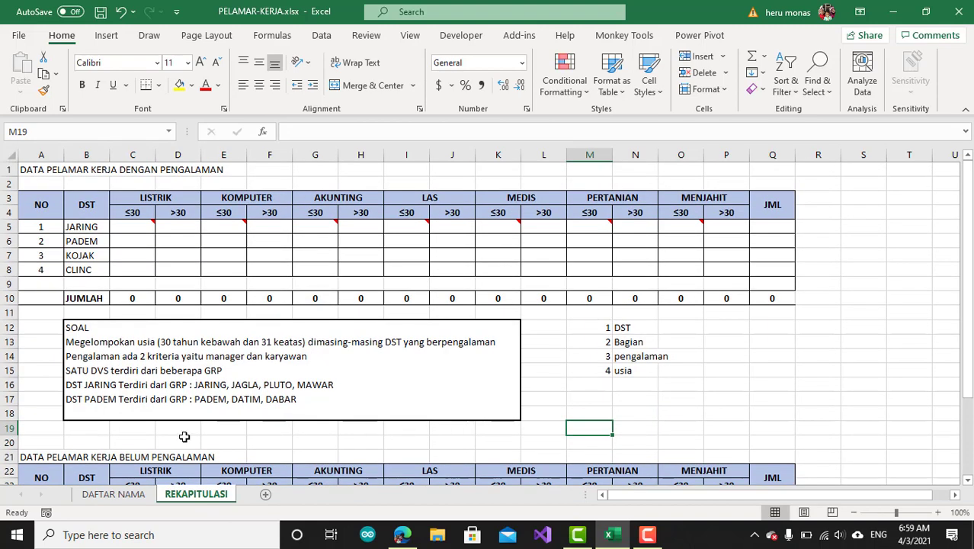
Format the applicant list A3:G87 on the DAFTAR NAMA sheet as a table with headers, using a blue medium banded style
click(114, 495)
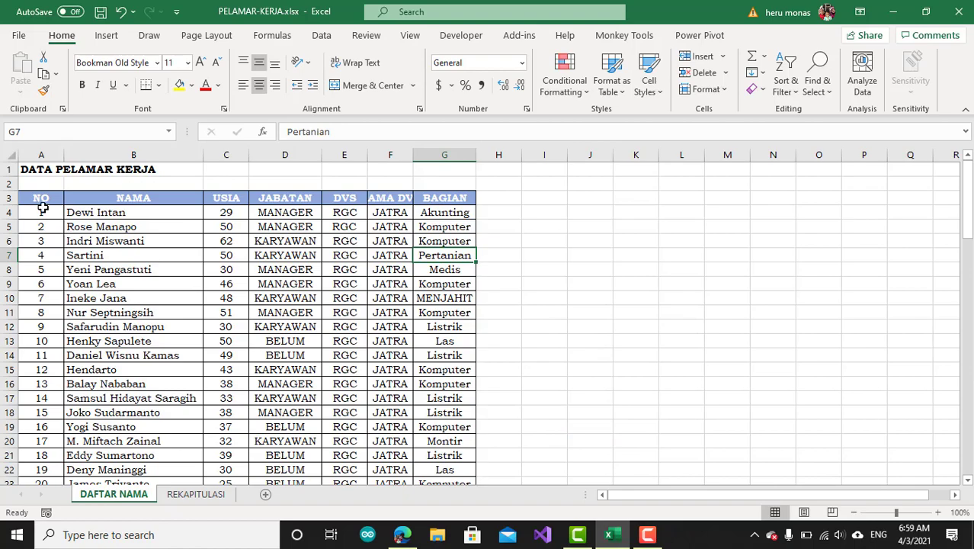
drag(44, 199, 427, 442)
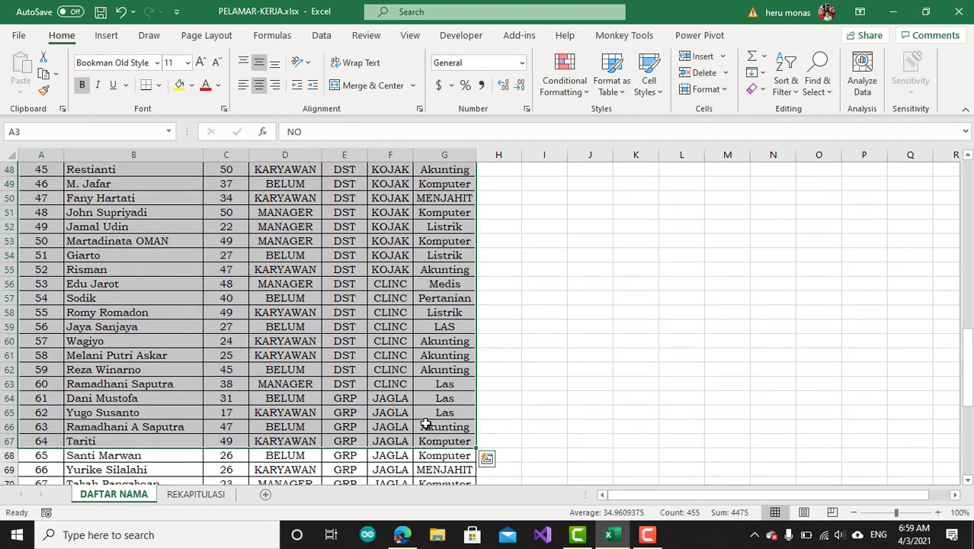
key(shift+Down)
key(shift+Down)
key(shift+Down)
key(shift+Down)
key(shift+Down)
key(shift+Down)
key(shift+Down)
key(shift+Down)
key(shift+Down)
key(shift+Down)
key(shift+Down)
key(shift+Down)
key(shift+Down)
key(shift+Down)
key(shift+Down)
key(shift+Down)
key(shift+Down)
key(shift+Down)
key(shift+Down)
key(shift+Down)
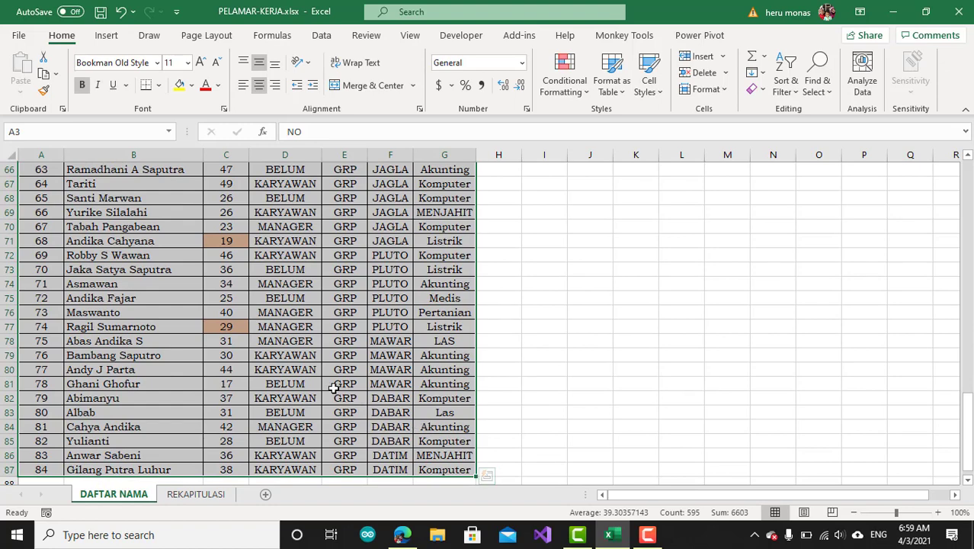
scroll(44, 426, down, 2)
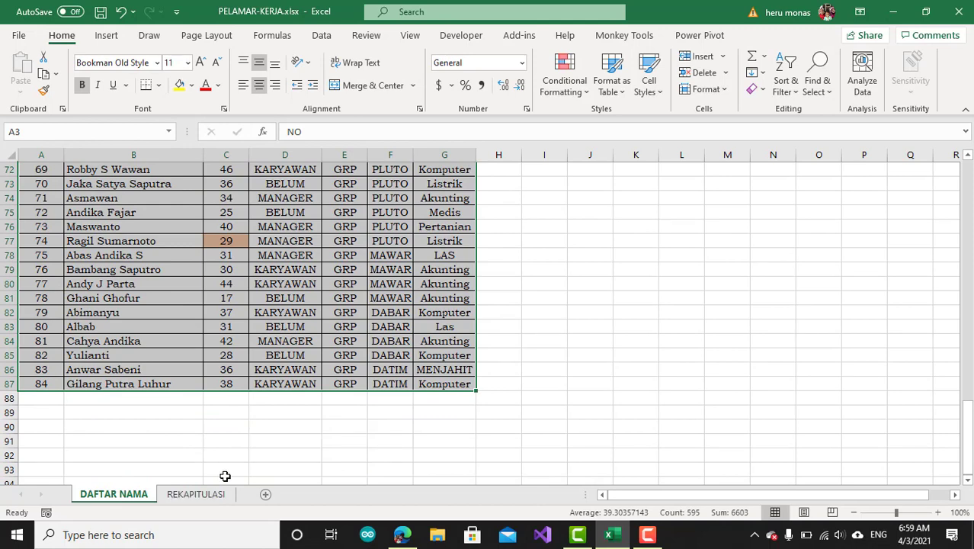
scroll(250, 293, up, 5)
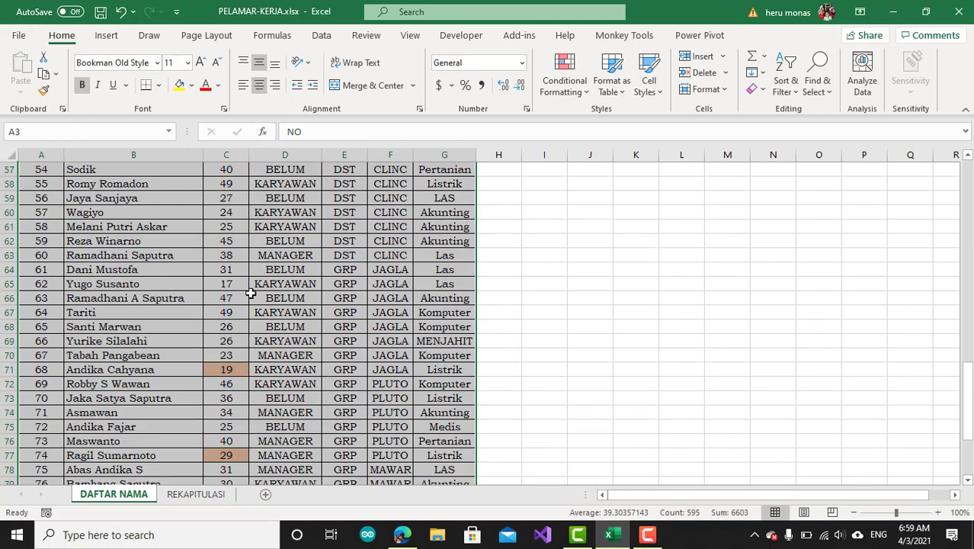
scroll(250, 293, up, 4)
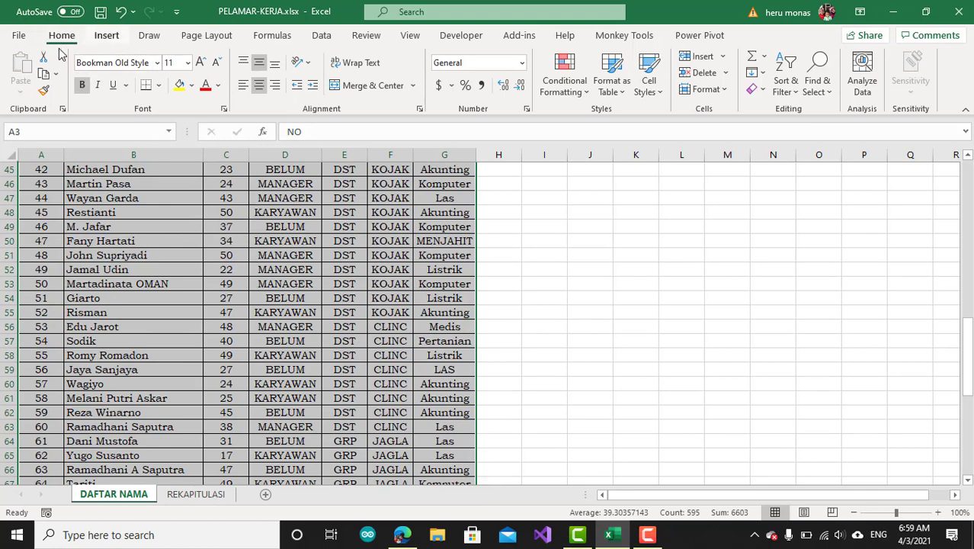
click(618, 97)
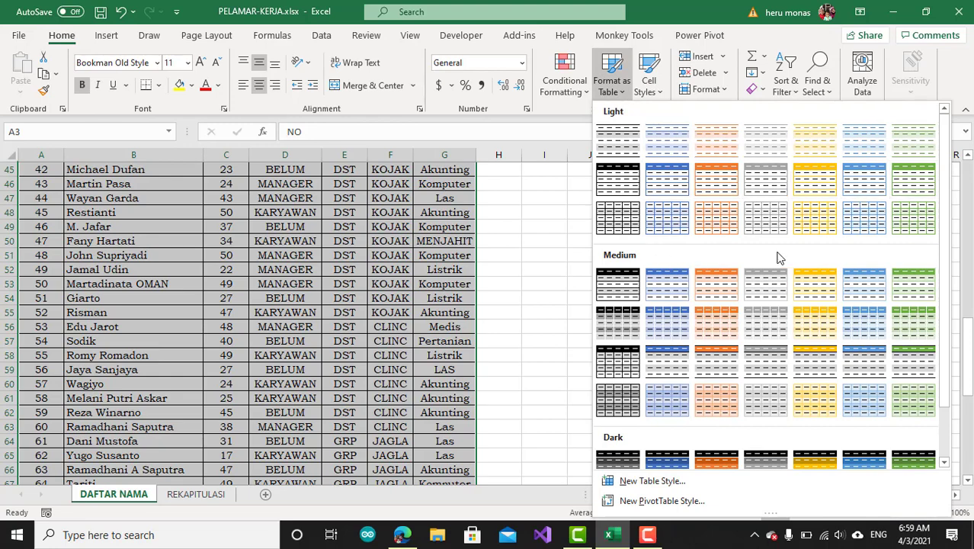
click(674, 323)
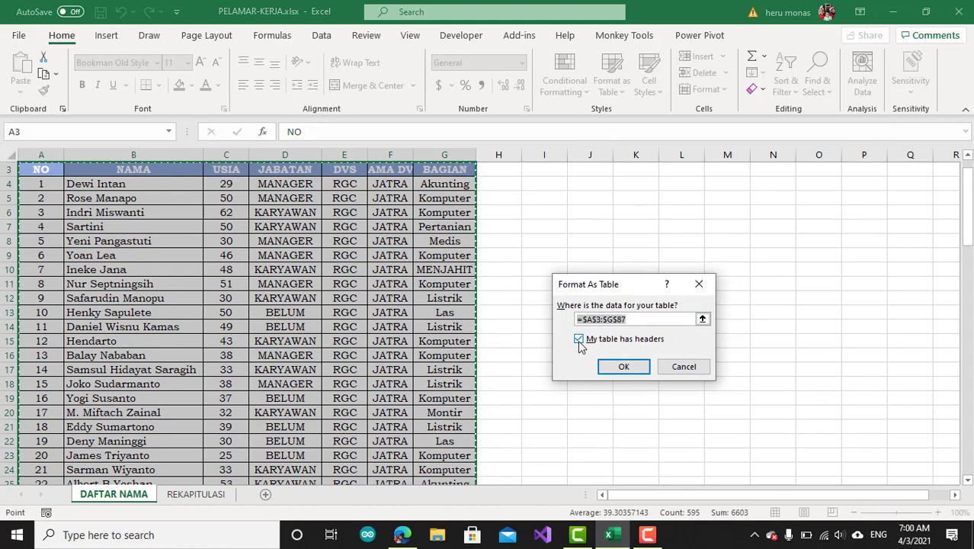
click(623, 367)
click(412, 345)
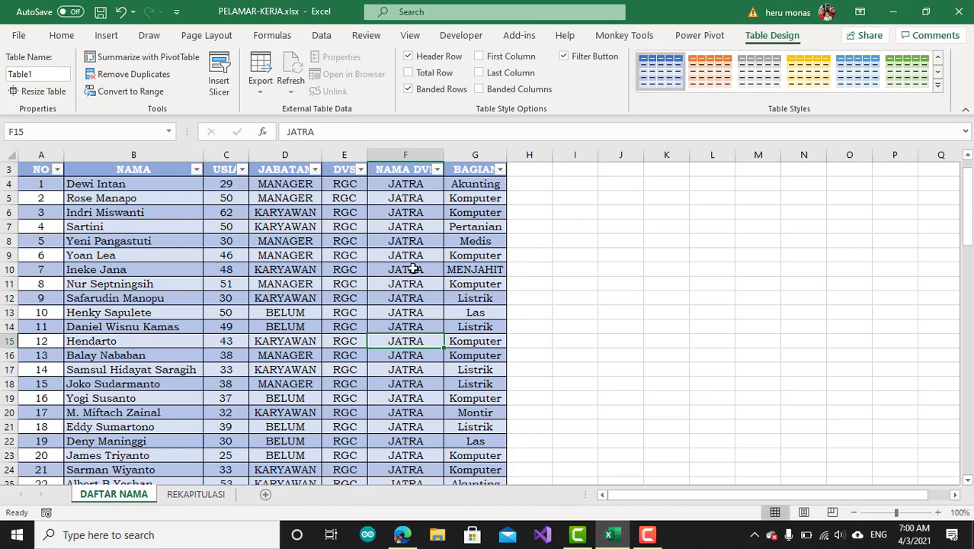
Set the applicant table's style to None so only the original cell formatting remains
click(938, 85)
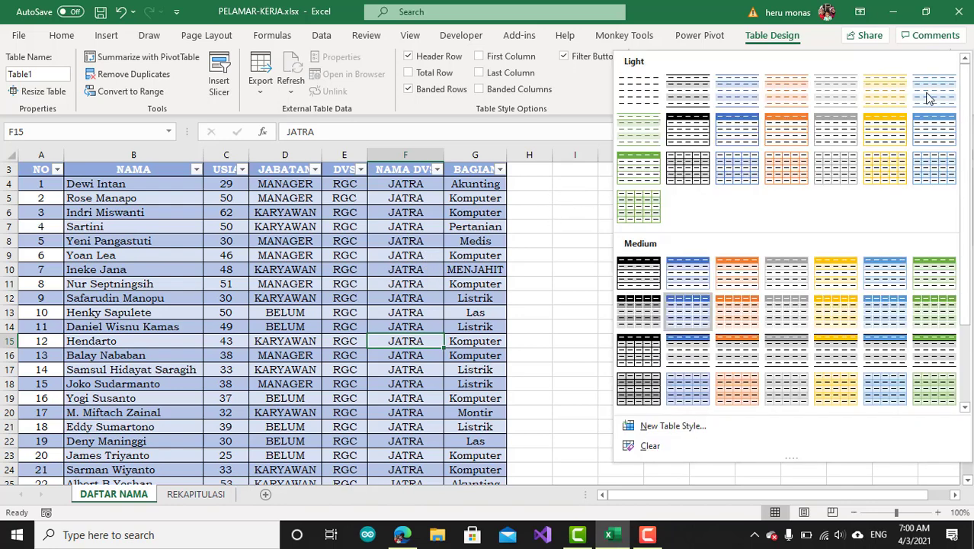
click(363, 231)
click(360, 226)
click(413, 244)
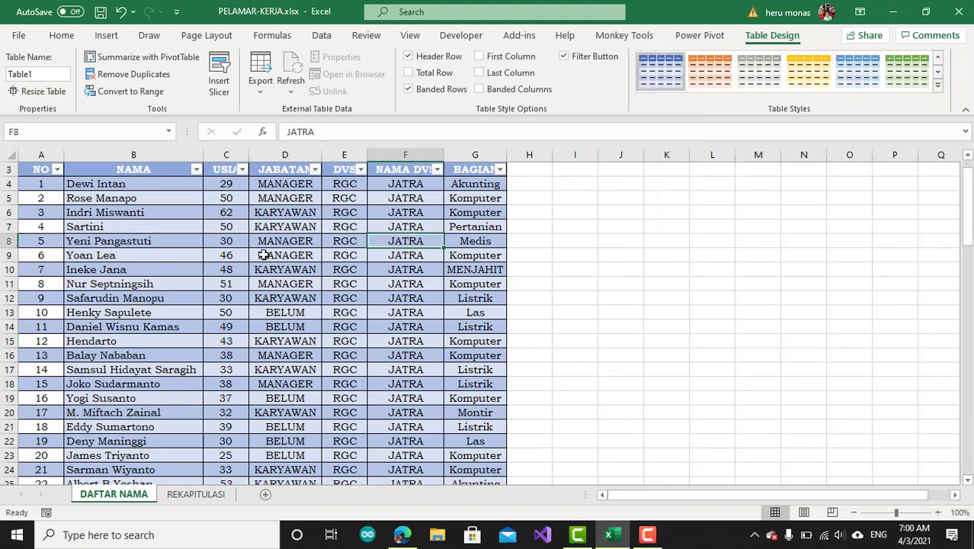
click(263, 254)
click(140, 237)
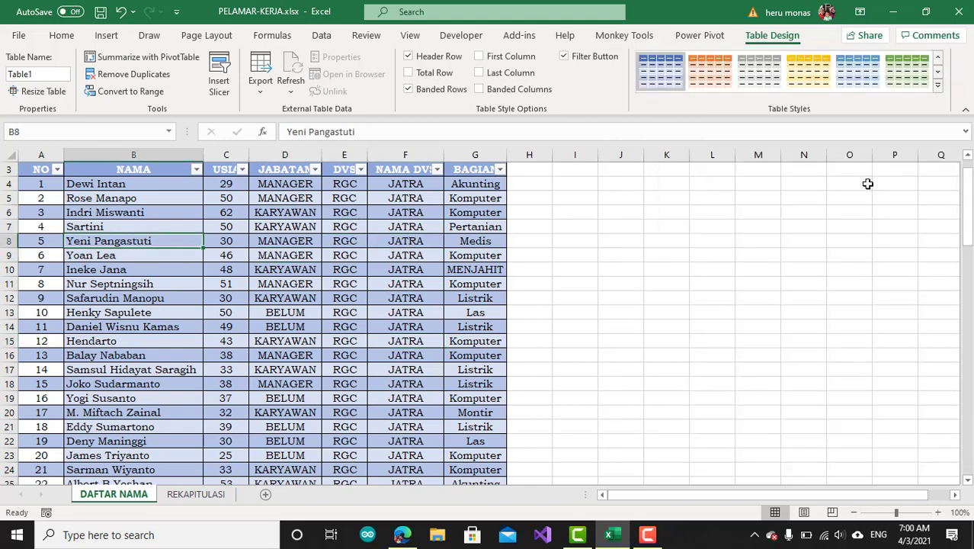
click(939, 88)
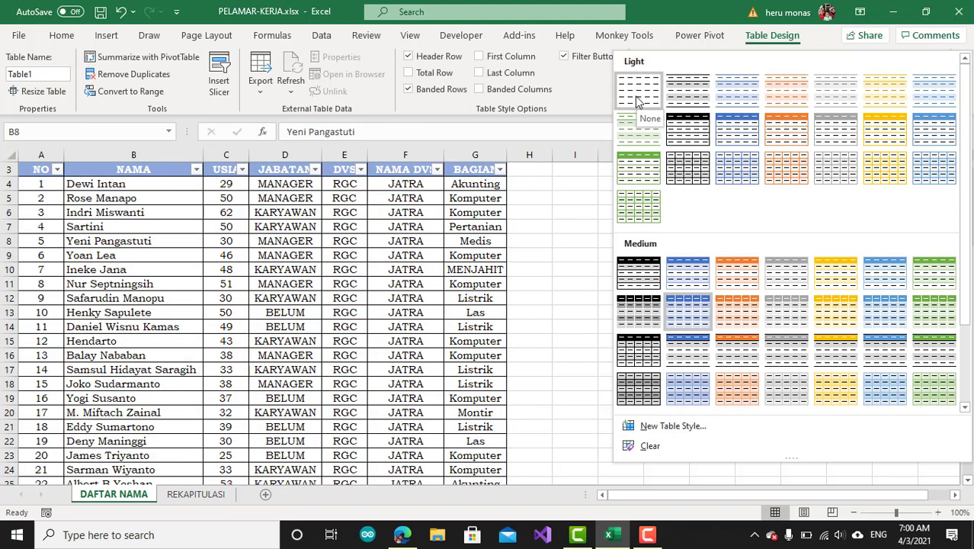
click(639, 102)
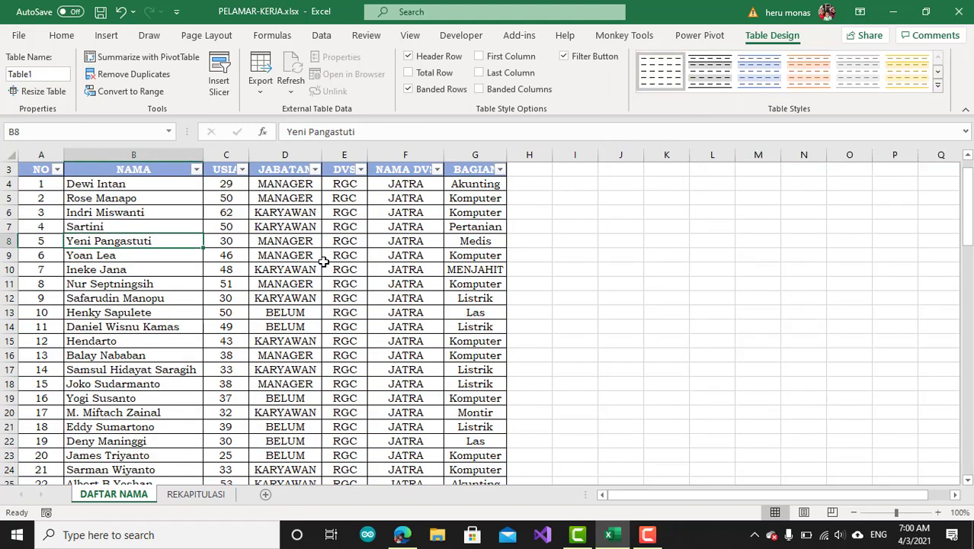
click(324, 261)
scroll(324, 263, up, 1)
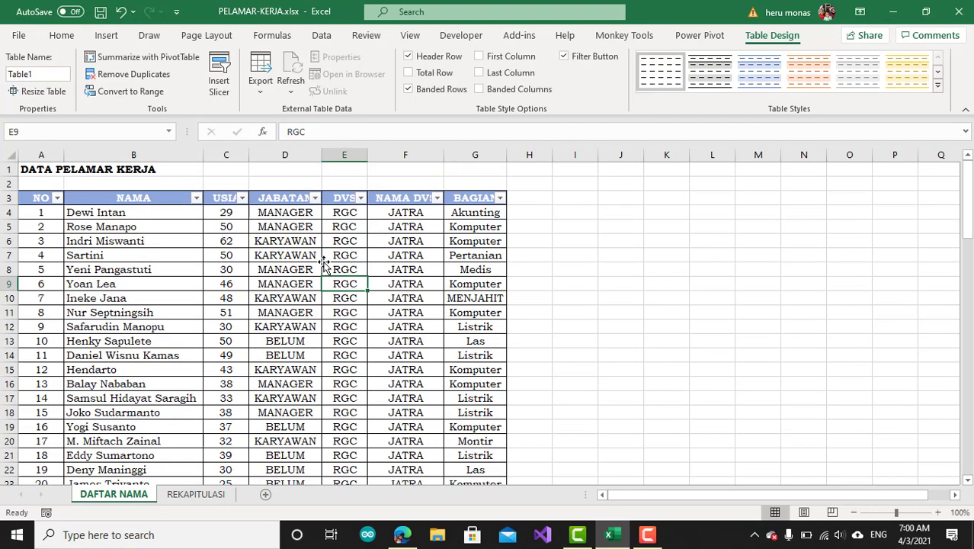
click(288, 269)
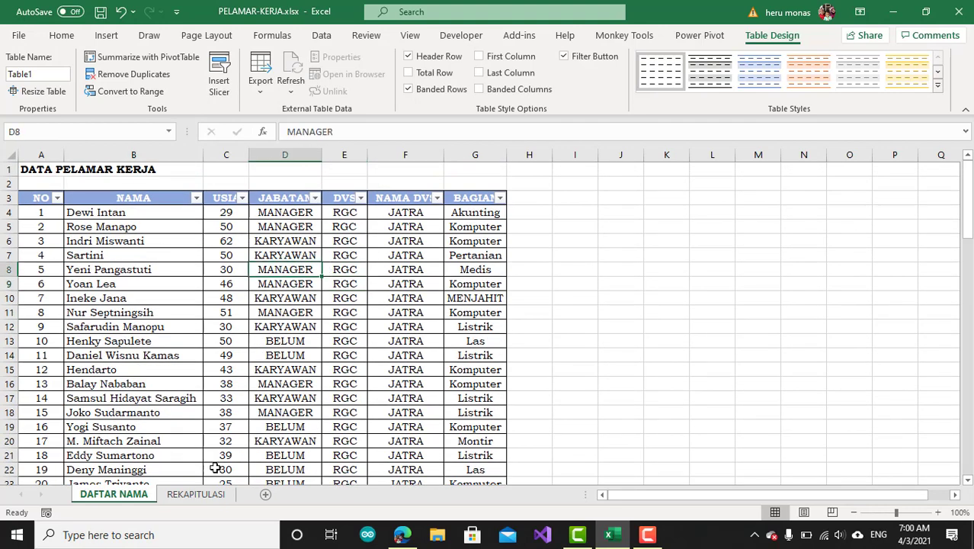
click(200, 494)
click(210, 261)
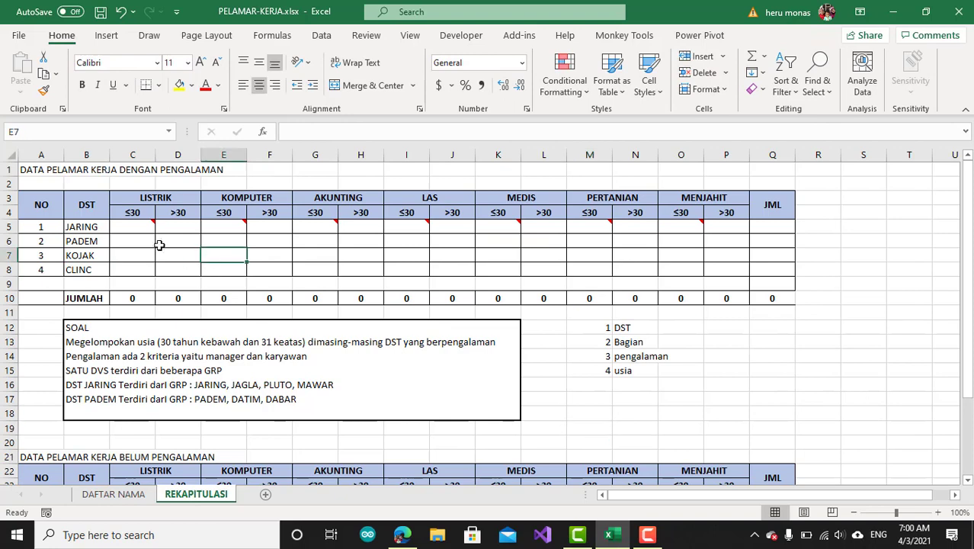
click(144, 229)
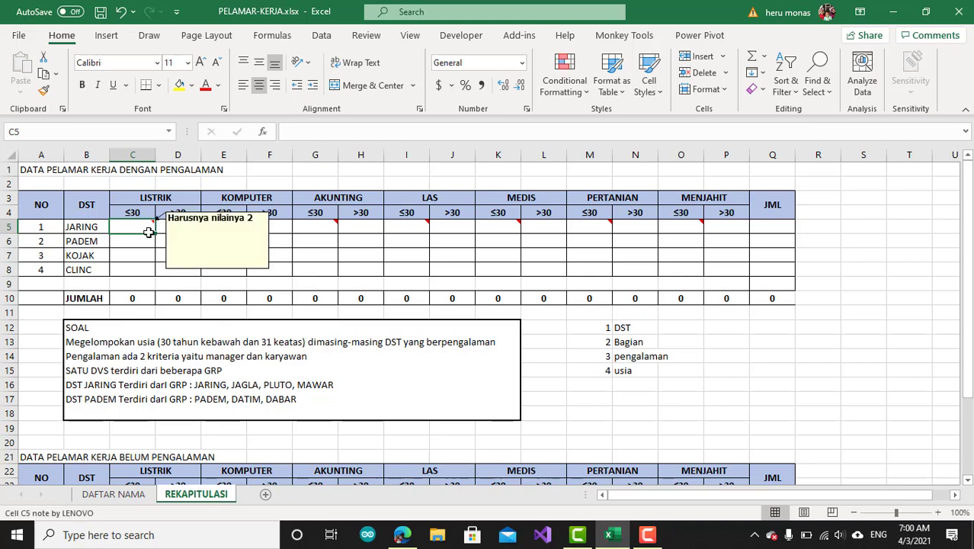
text(=)
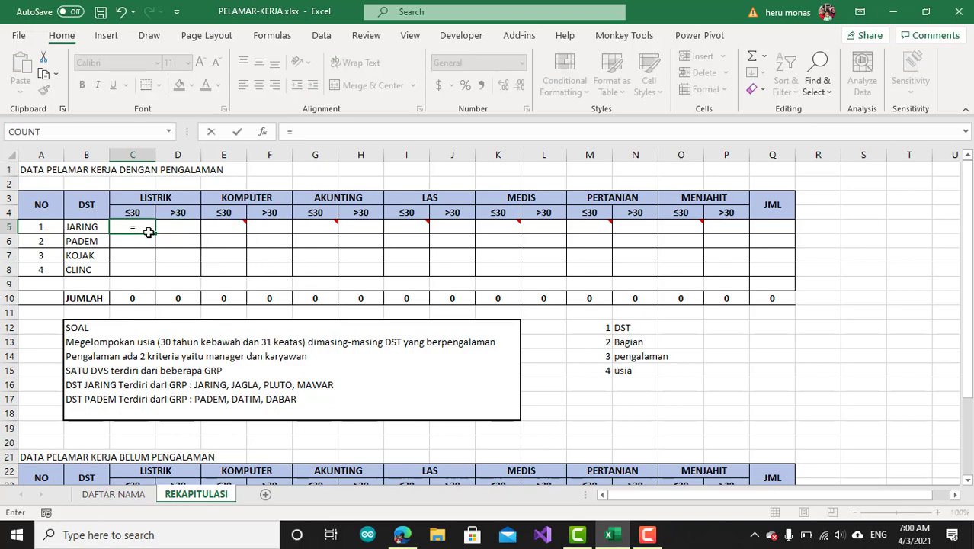
text(coun)
key(Down)
key(Down)
key(Down)
key(Down)
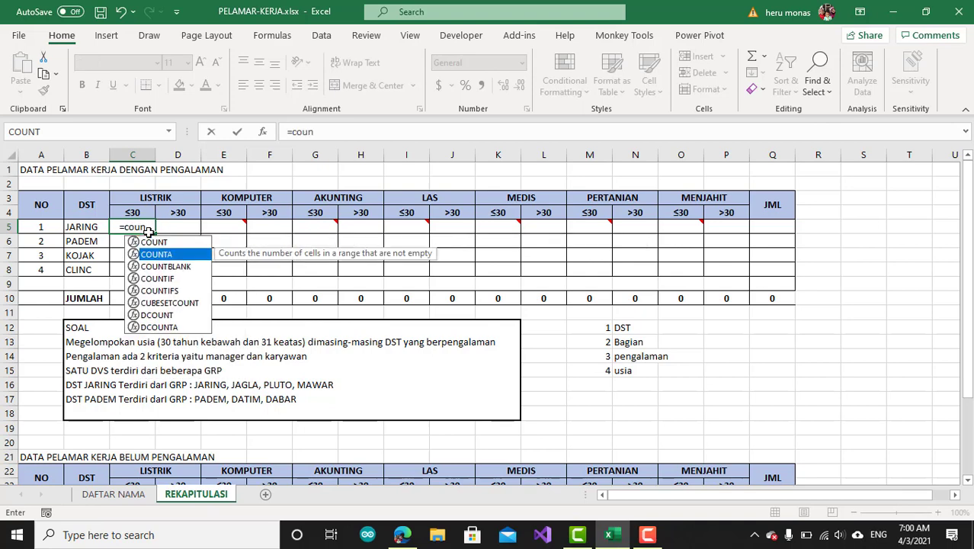
key(Tab)
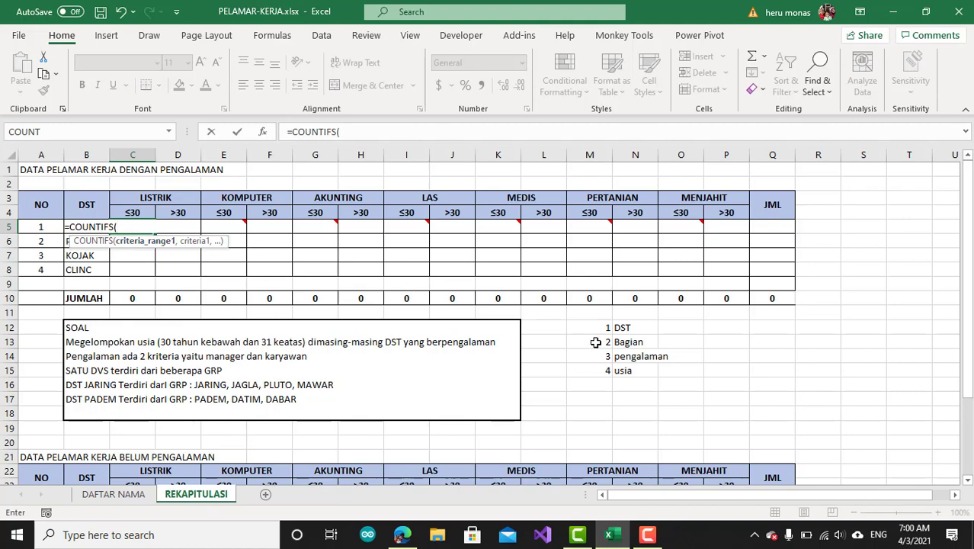
click(118, 495)
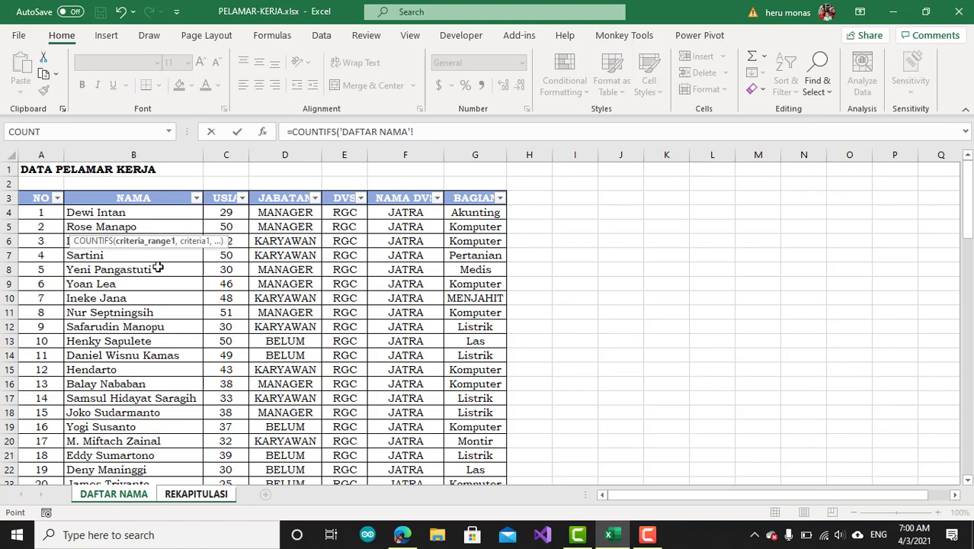
scroll(336, 271, down, 10)
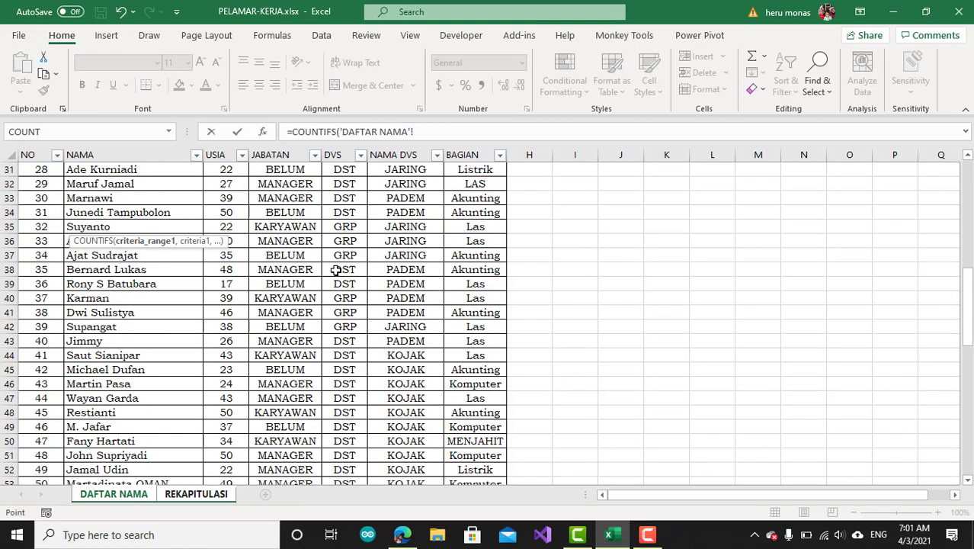
scroll(335, 271, down, 3)
scroll(336, 270, up, 3)
scroll(335, 271, up, 10)
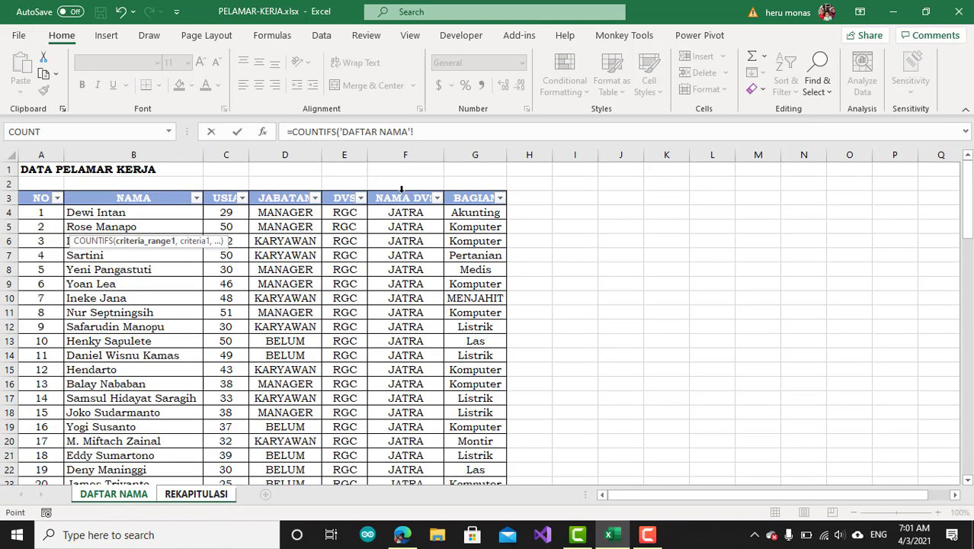
click(402, 189)
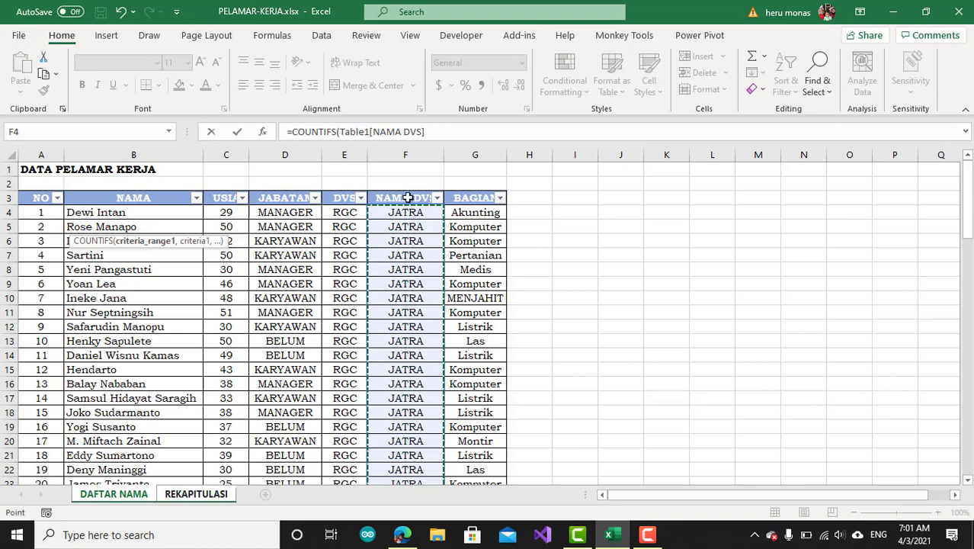
drag(438, 133, 188, 132)
key(Delete)
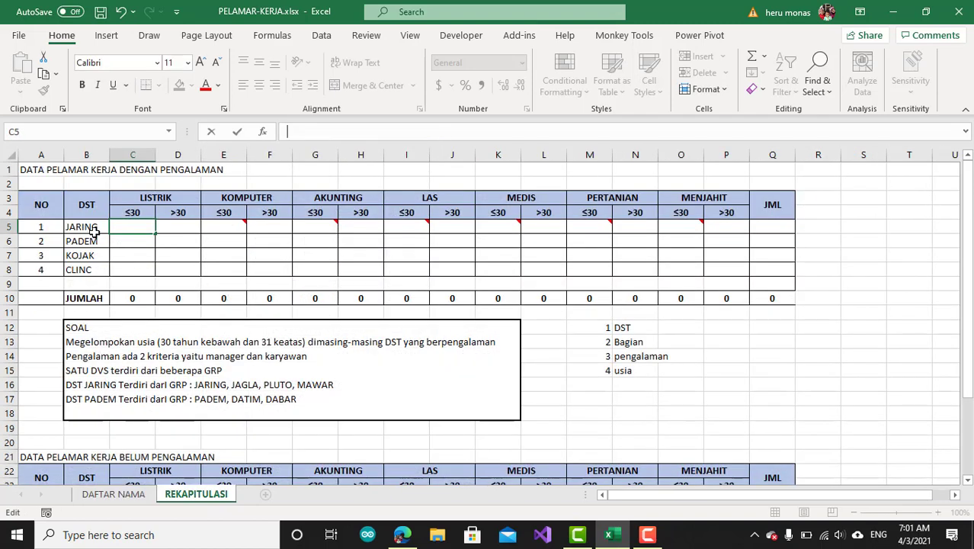
click(122, 494)
scroll(436, 316, down, 10)
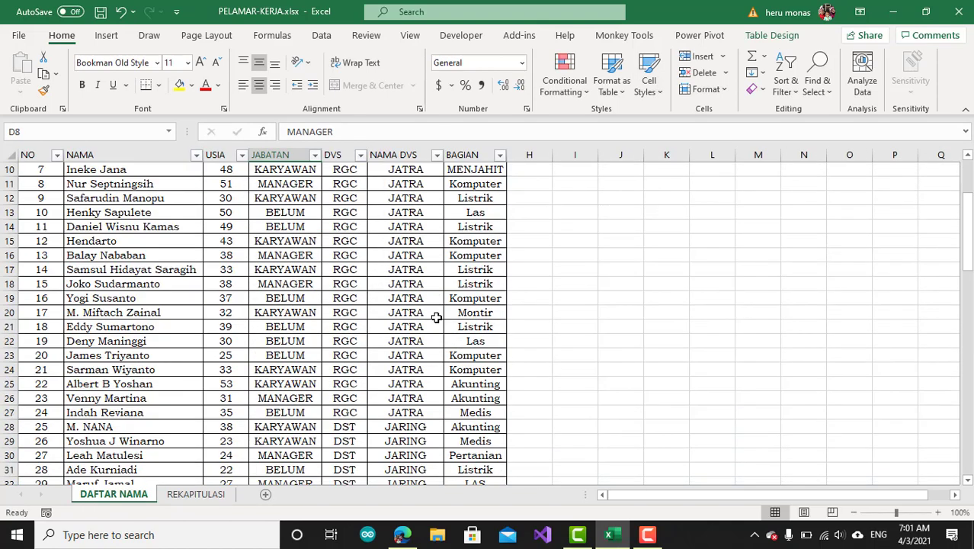
scroll(402, 320, up, 10)
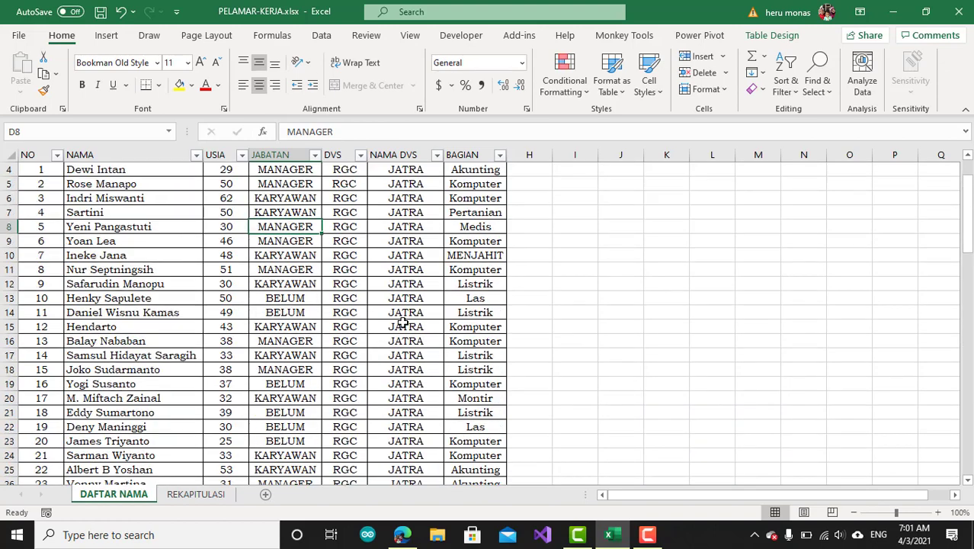
Start a COUNTIFS formula in C5 on the REKAPITULASI sheet with the applicant table's NAMA DVS column as the first criteria range
click(196, 494)
text(=)
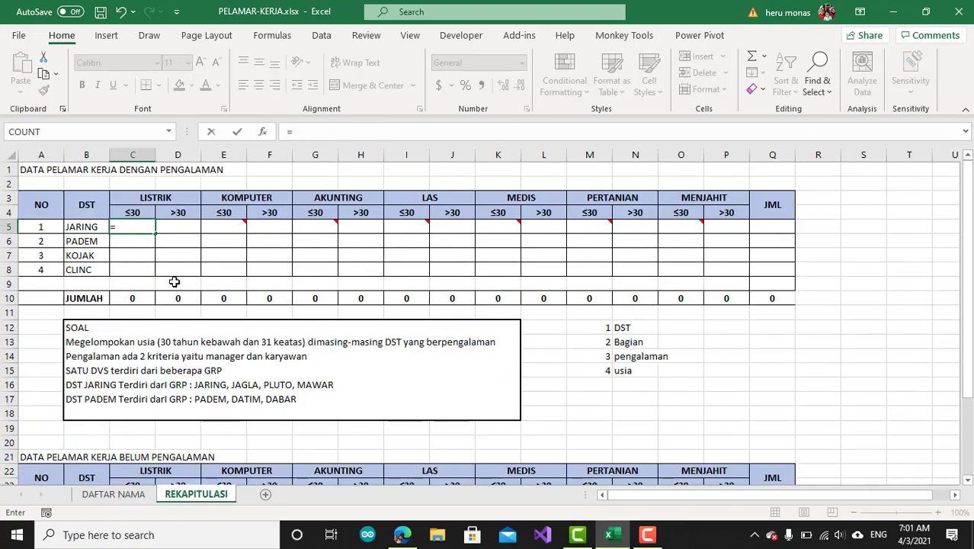
text(coun)
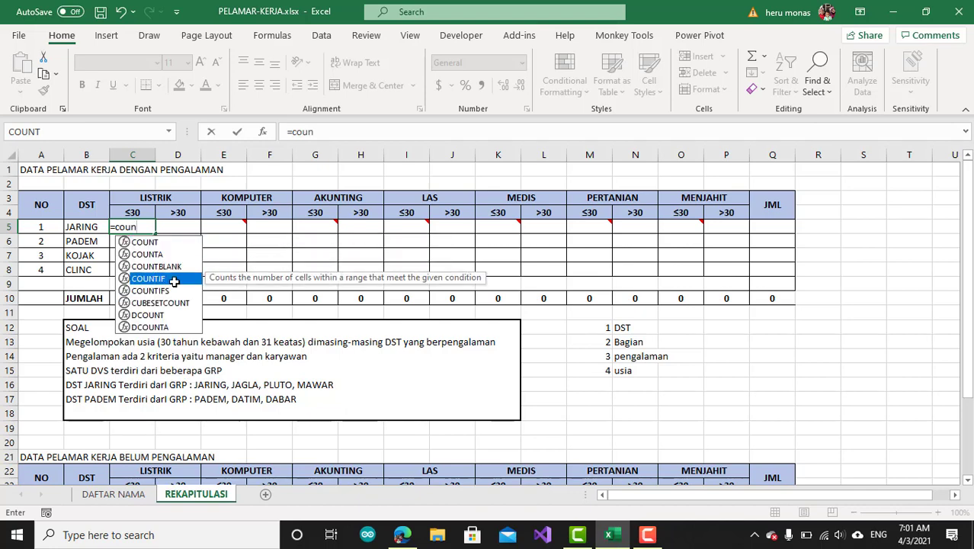
key(Down)
key(Tab)
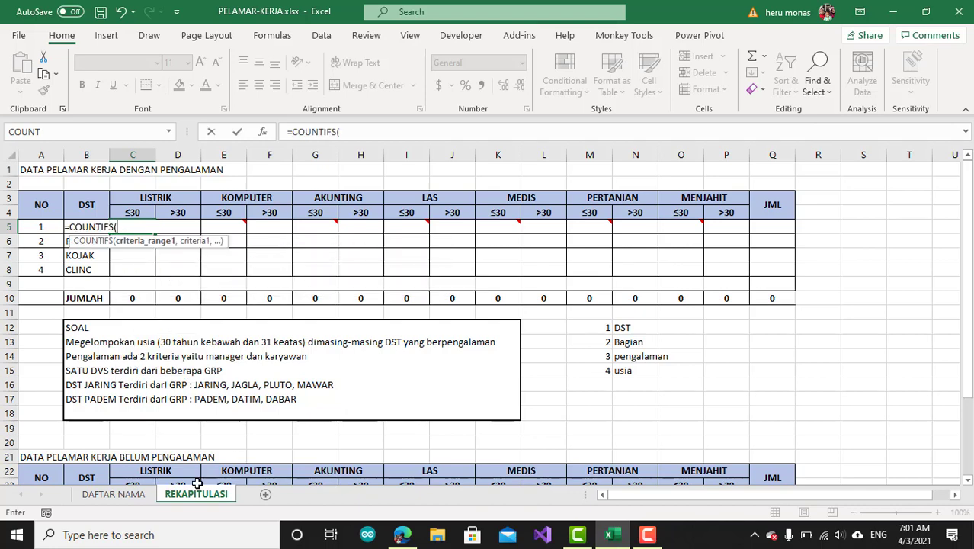
click(113, 494)
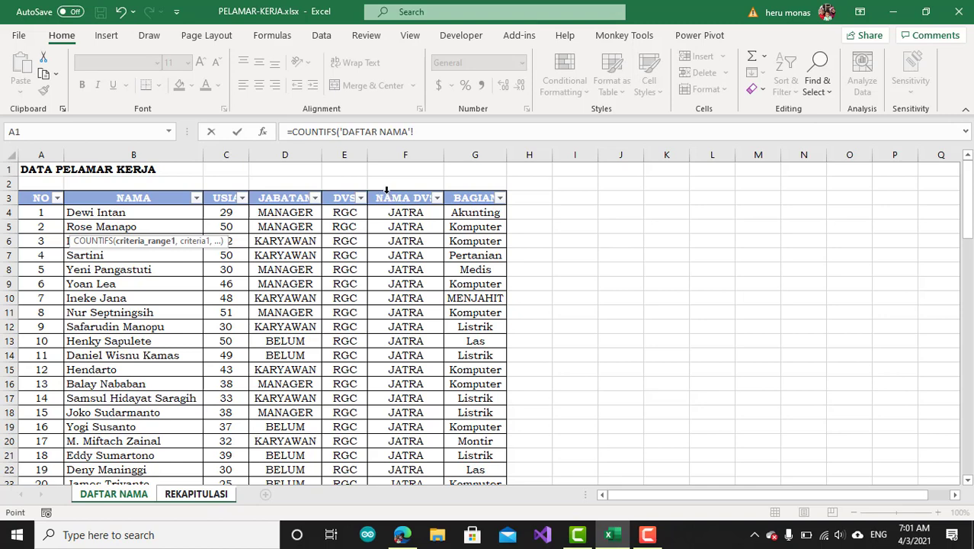
click(387, 189)
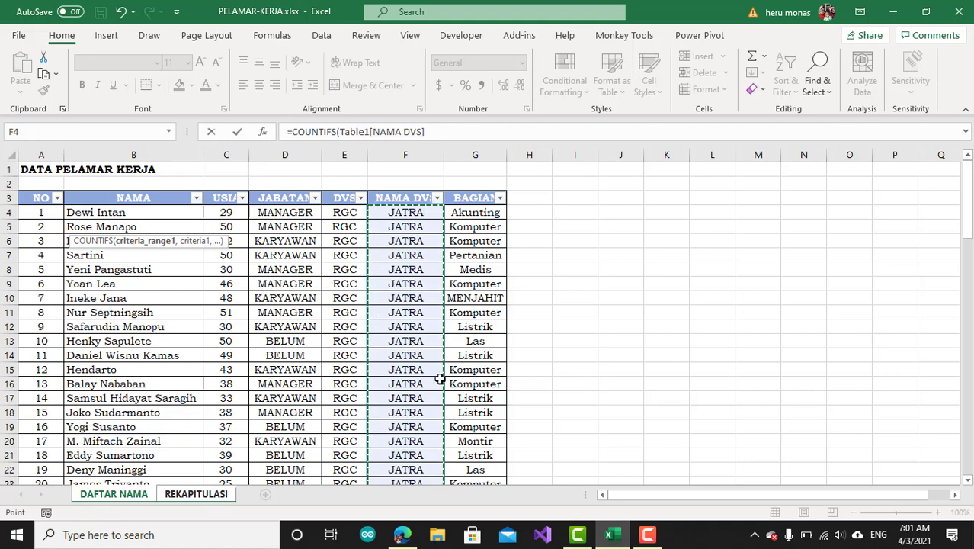
scroll(440, 379, down, 11)
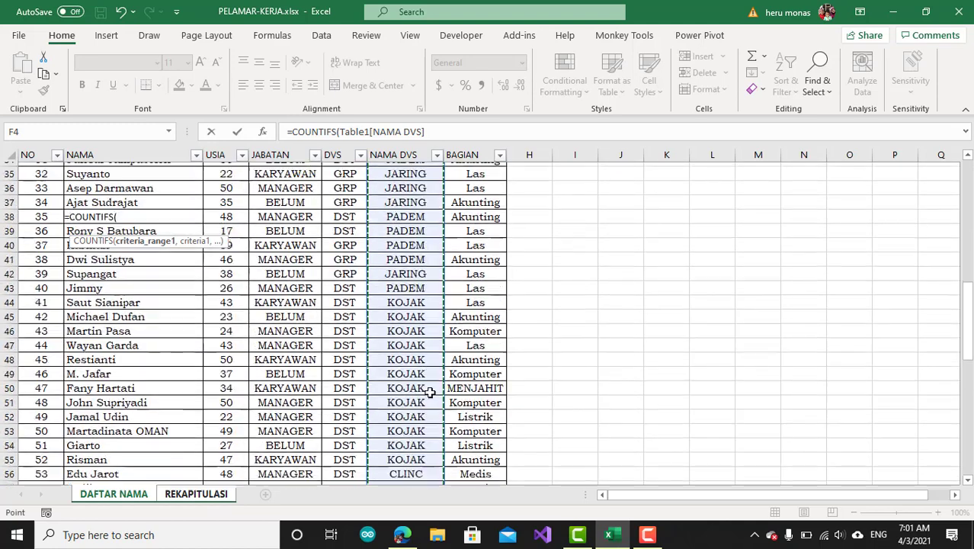
scroll(430, 391, down, 2)
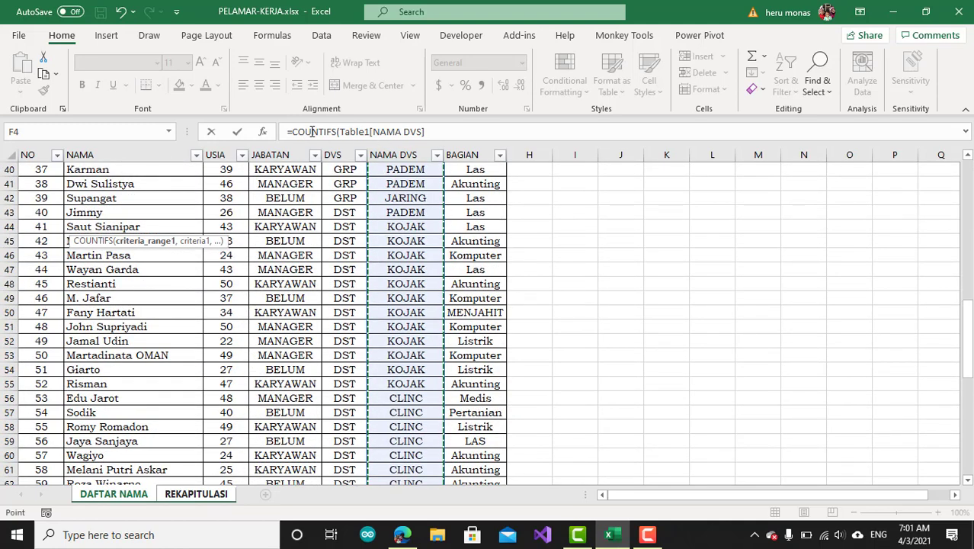
click(436, 131)
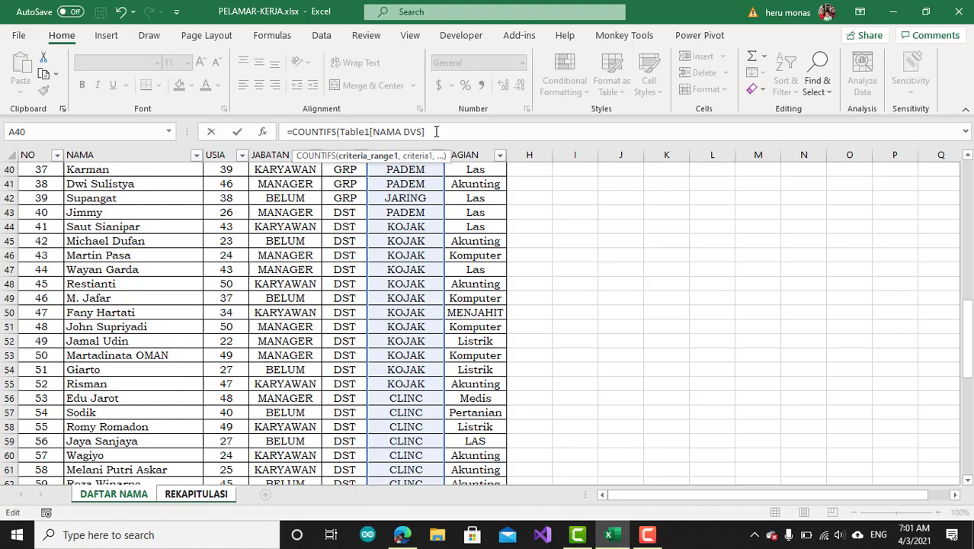
text(,)
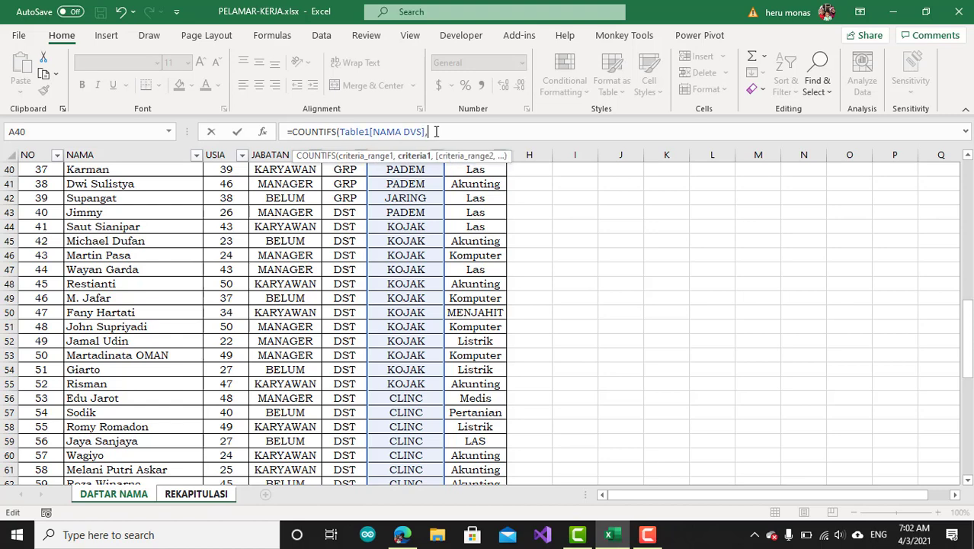
Set the formula's first criterion to the DST name in REKAPITULASI!$B5, with only the column locked
click(208, 497)
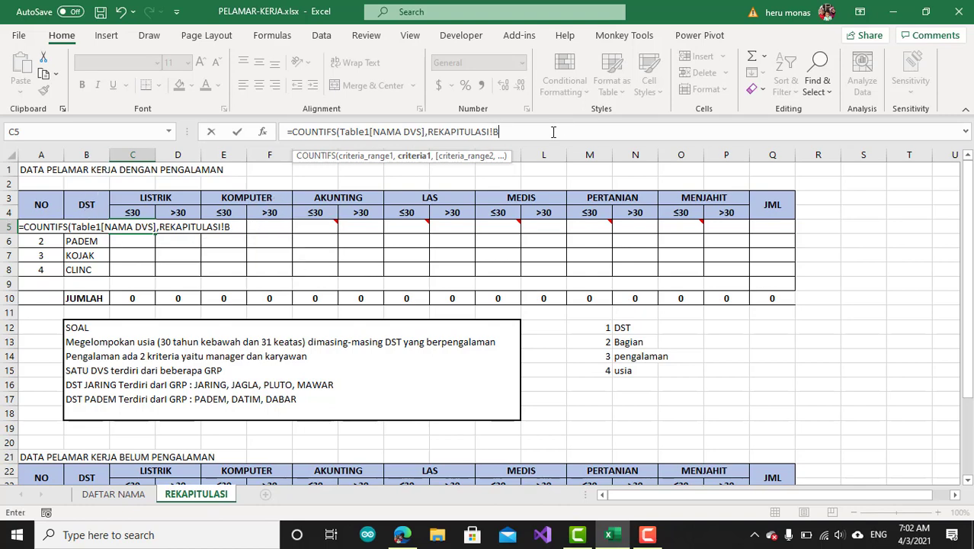
text(5)
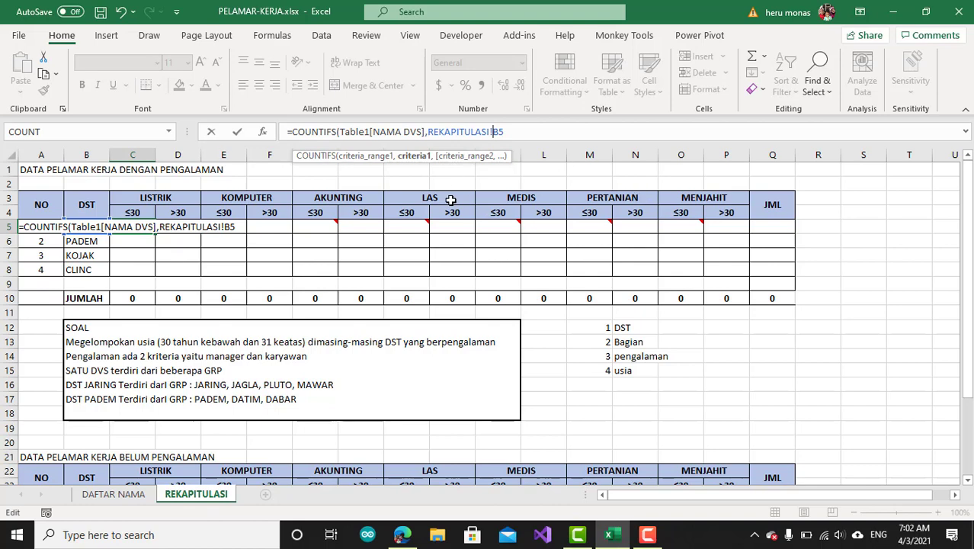
double_click(502, 144)
key(F4)
key(F4)
text(,)
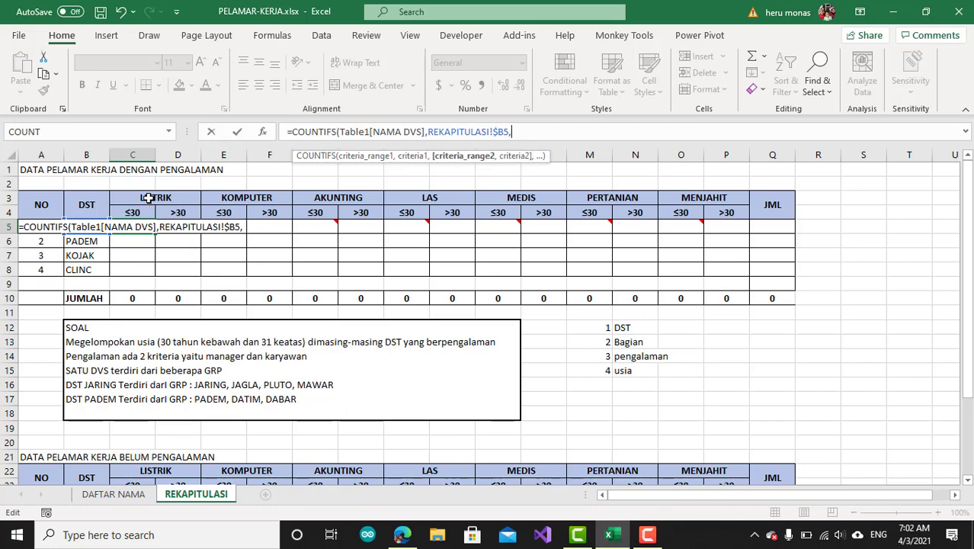
Add the table's BAGIAN column as the second criteria range, with the LISTRIK heading REKAPITULASI!$C$3 as its fully absolute criterion
click(135, 493)
scroll(505, 307, up, 13)
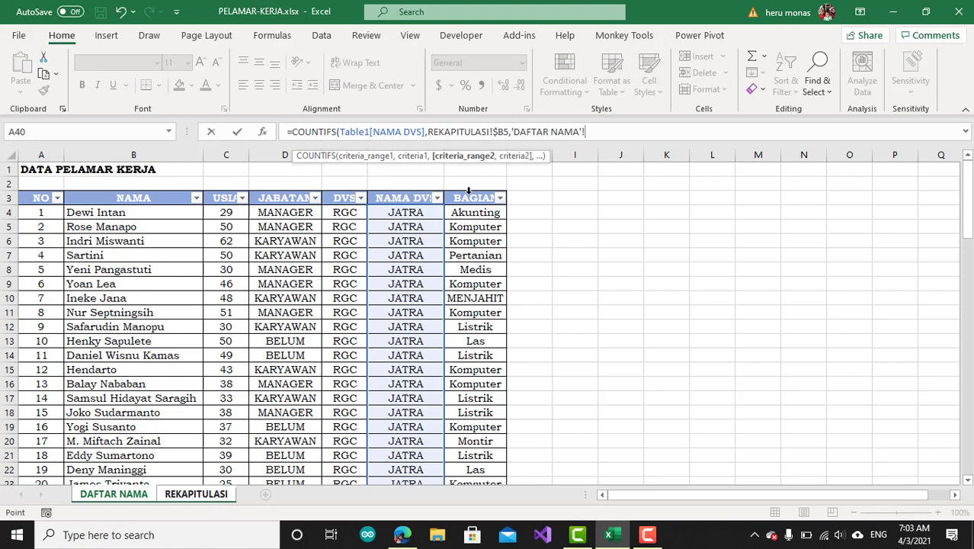
click(469, 191)
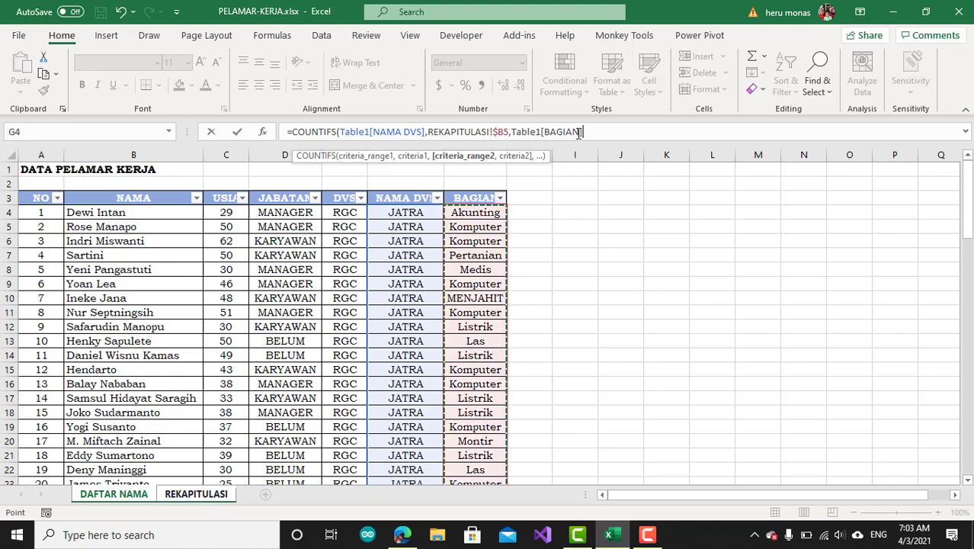
text(,)
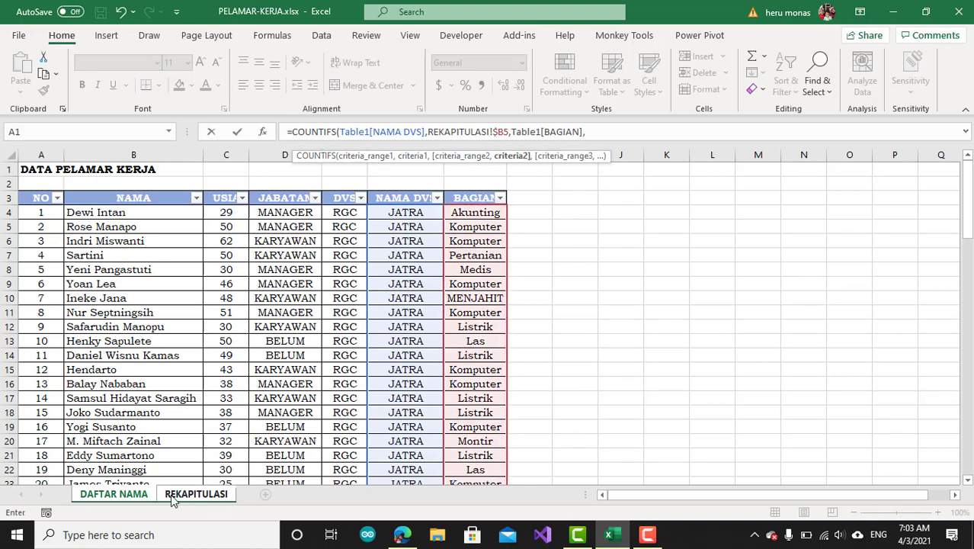
click(196, 494)
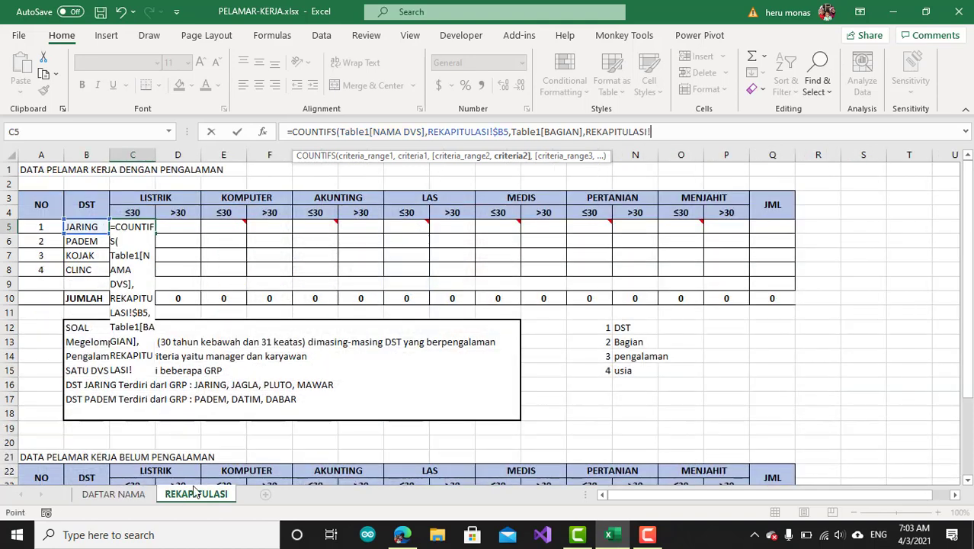
click(140, 198)
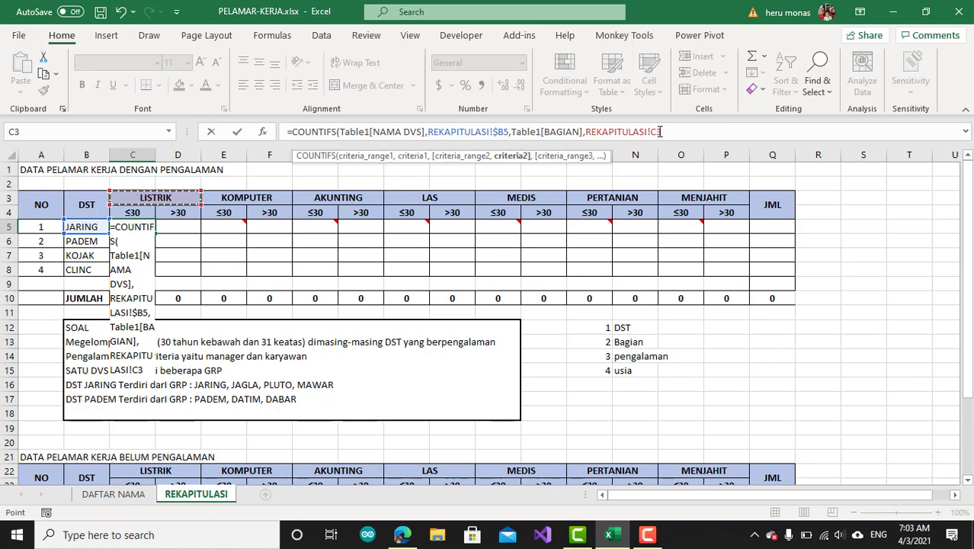
key(F4)
text(,)
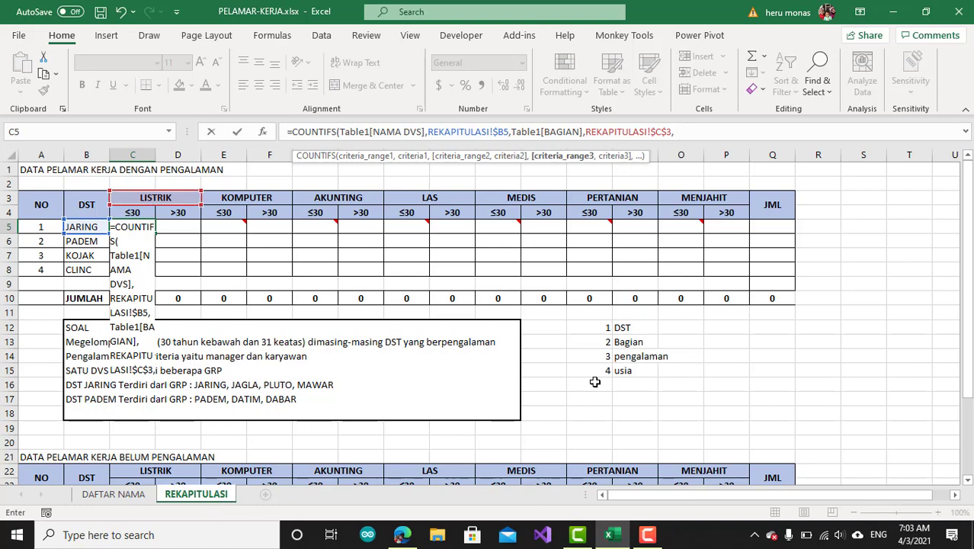
Add the table's JABATAN column as the third criteria range with the criterion "<>BELUM"
click(143, 496)
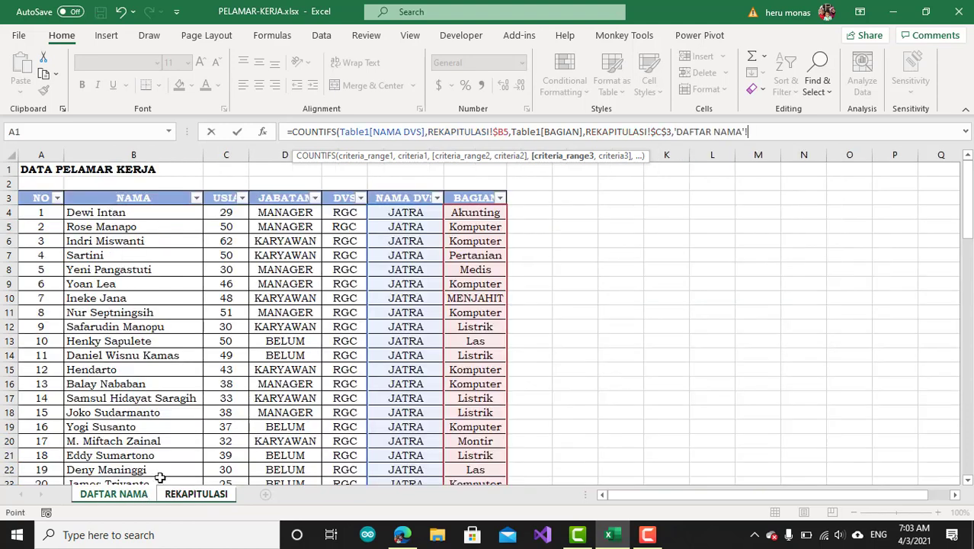
click(284, 191)
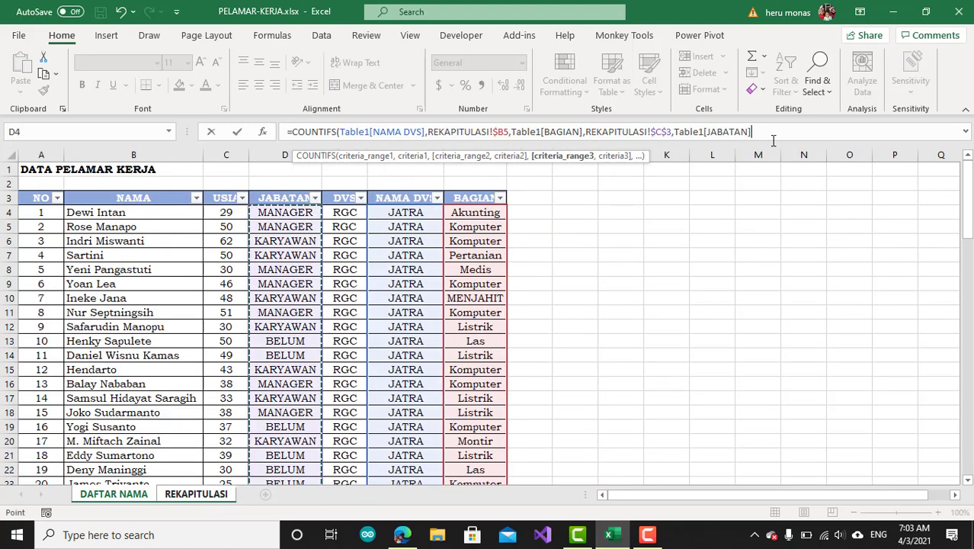
text(,"<>BELUM)
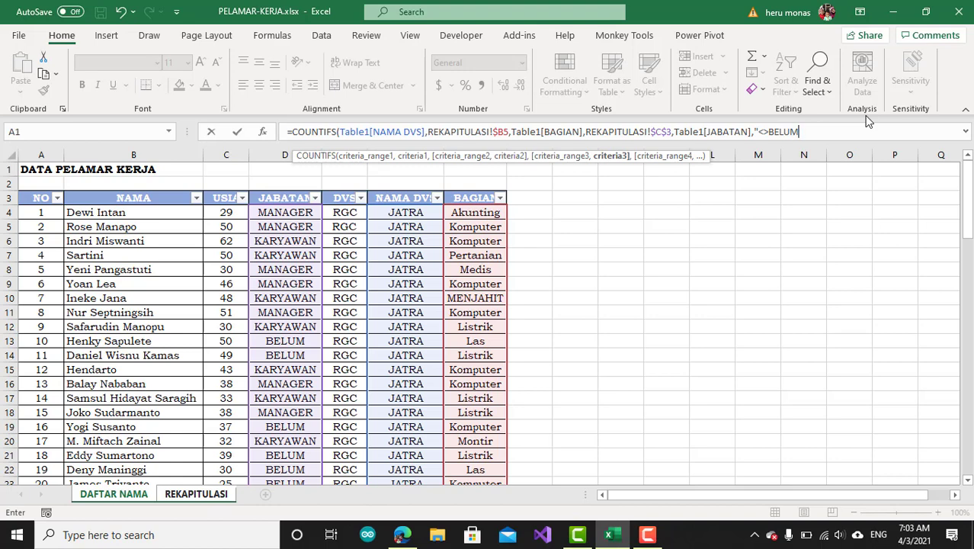
text(,)
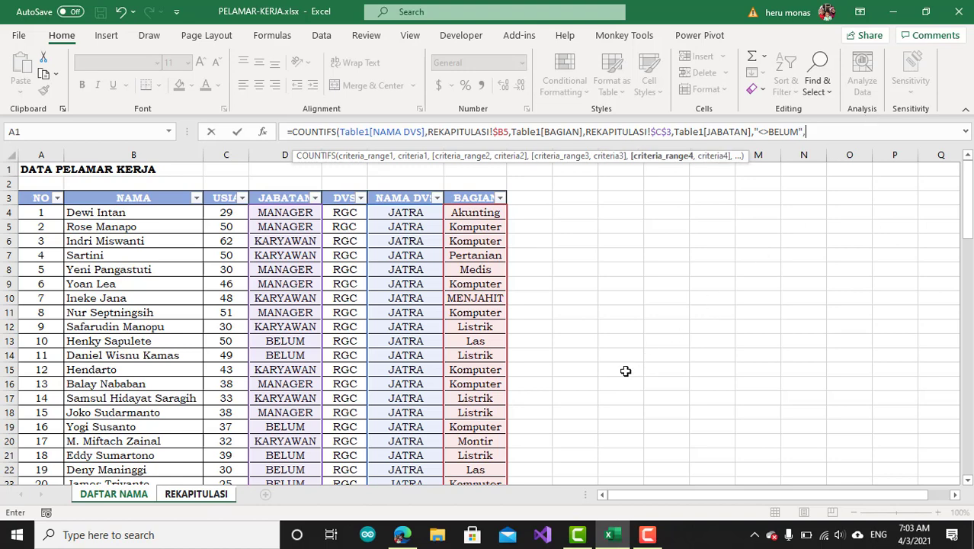
click(197, 494)
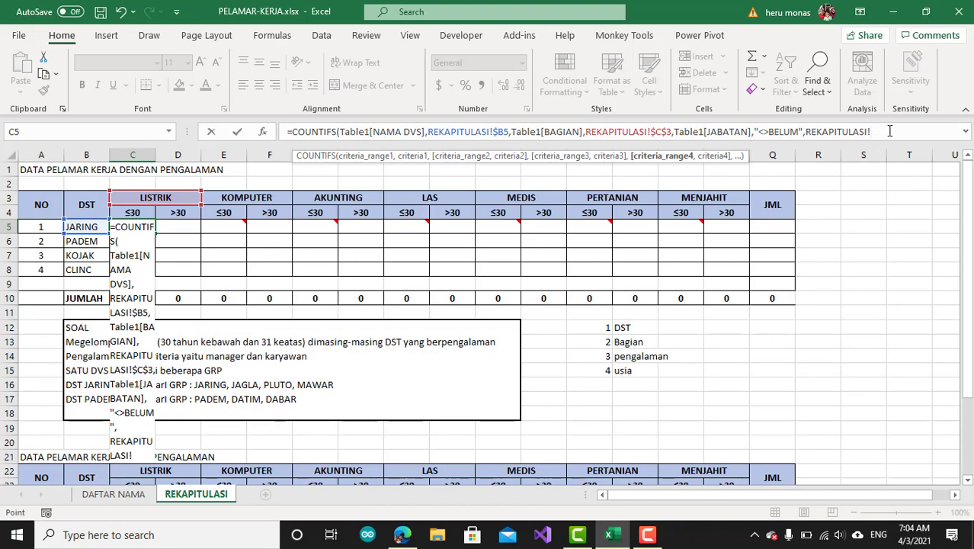
drag(887, 131, 809, 141)
key(BackSpace)
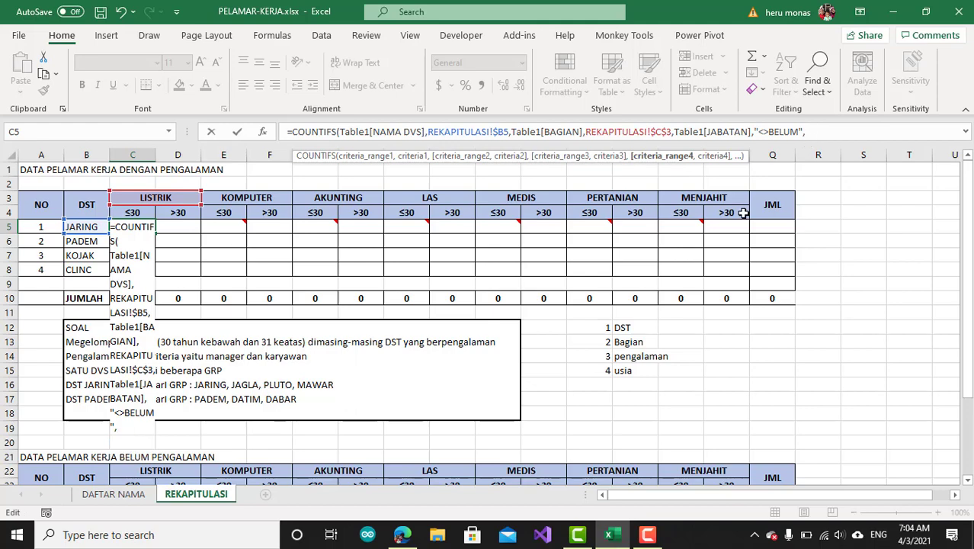
Add the table's USIA column as the fourth criteria range with the criterion "<=30", and complete the COUNTIFS formula
click(129, 496)
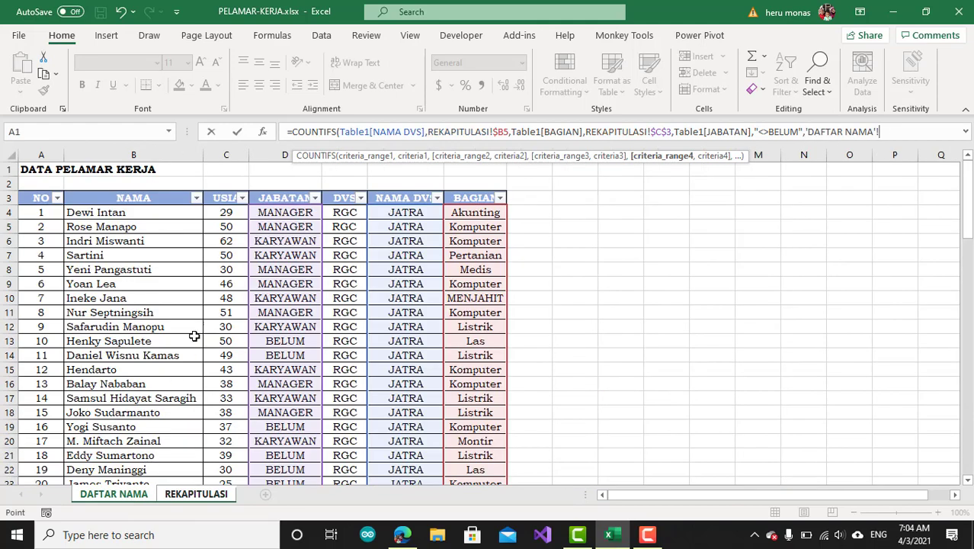
click(221, 197)
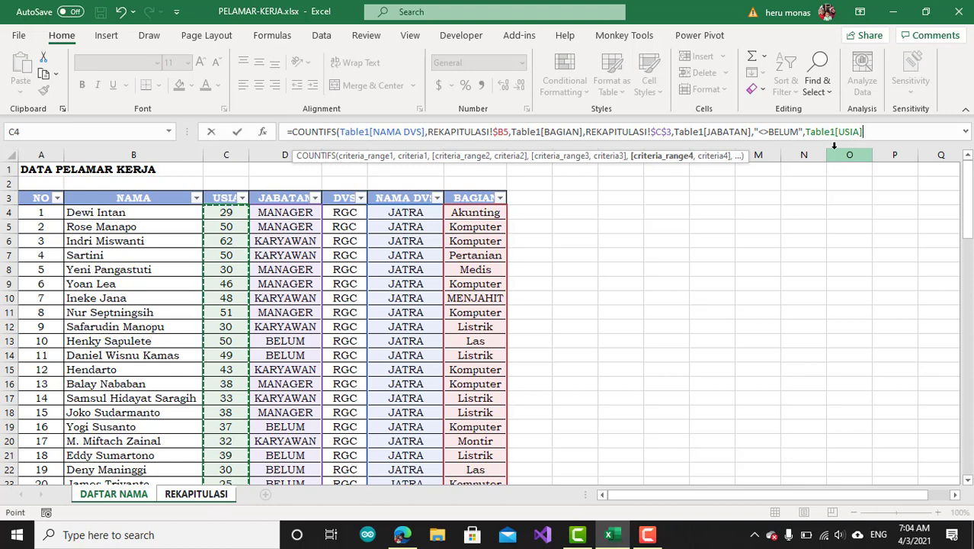
text(,"<=30)
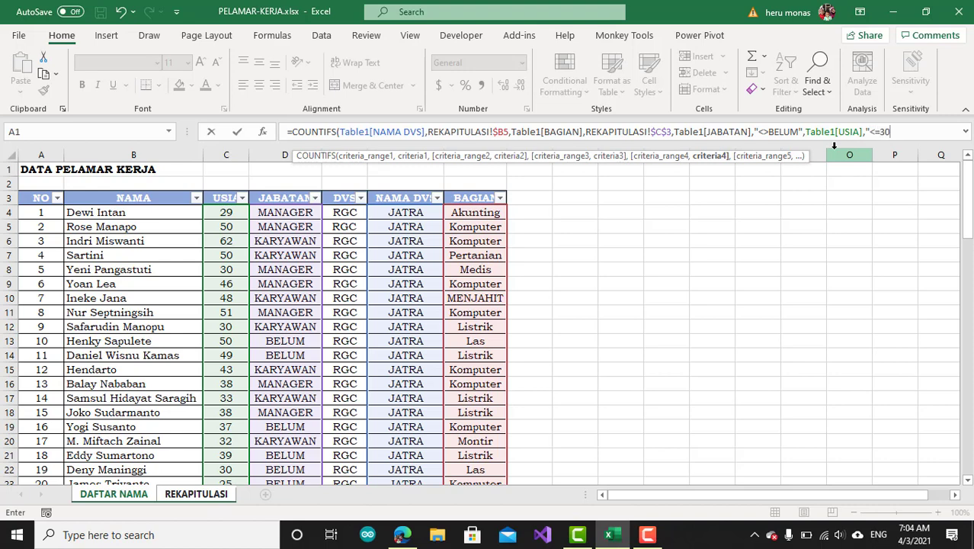
text())
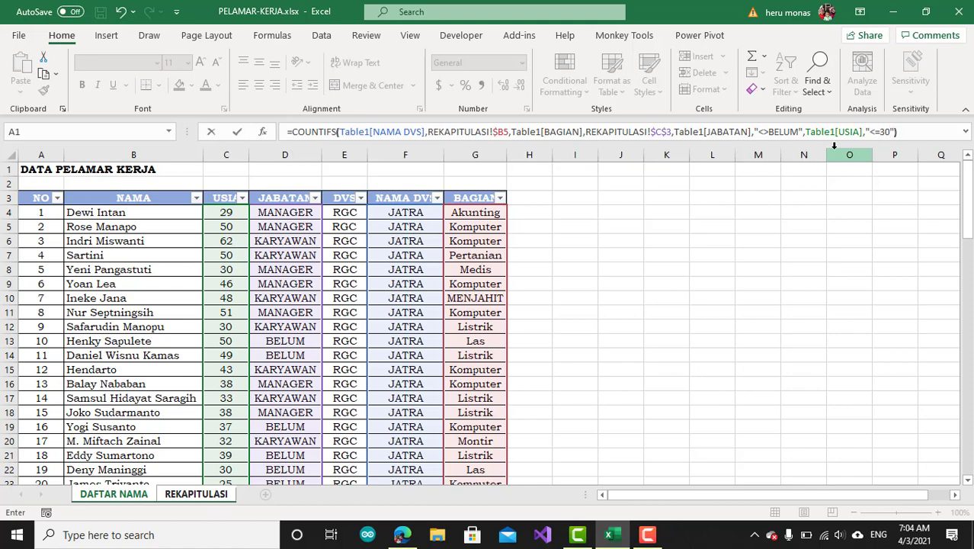
key(Return)
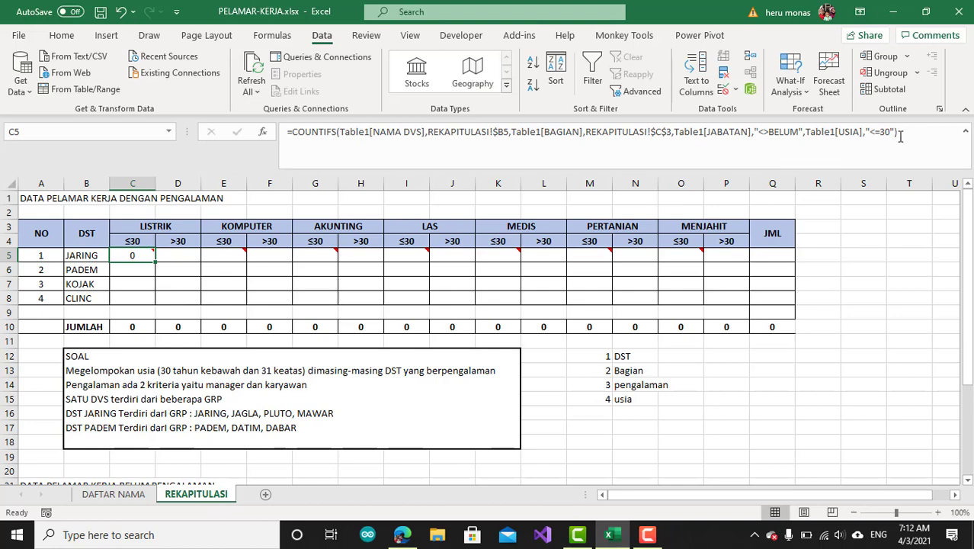
Filter the NAMA DVS column of the table on the DAFTAR NAMA sheet to show only JARING
mouse_move(128, 257)
click(128, 494)
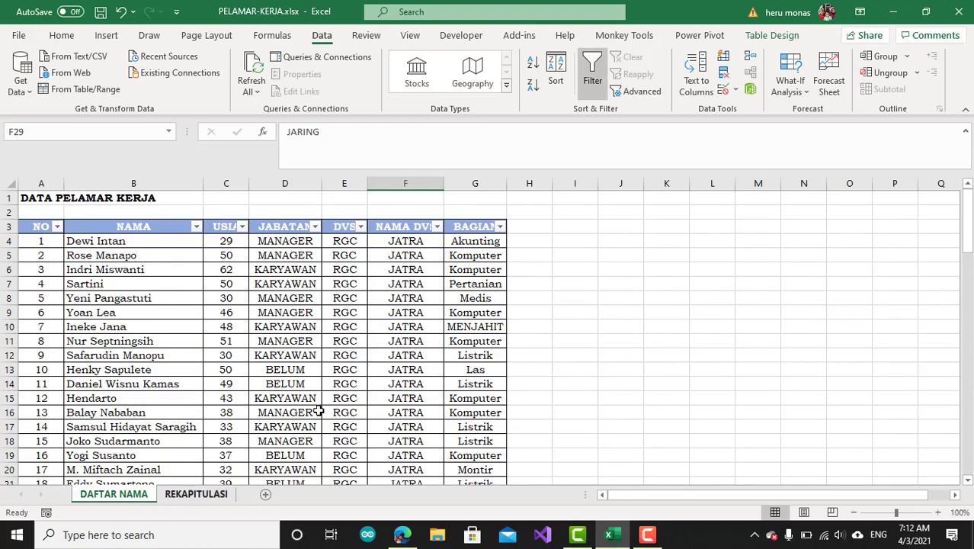
click(438, 226)
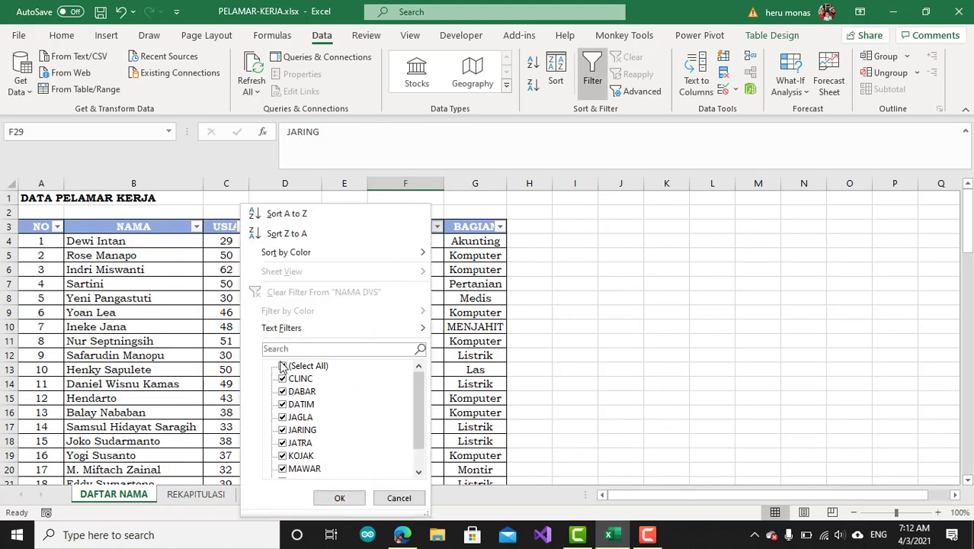
click(282, 366)
click(282, 430)
click(339, 497)
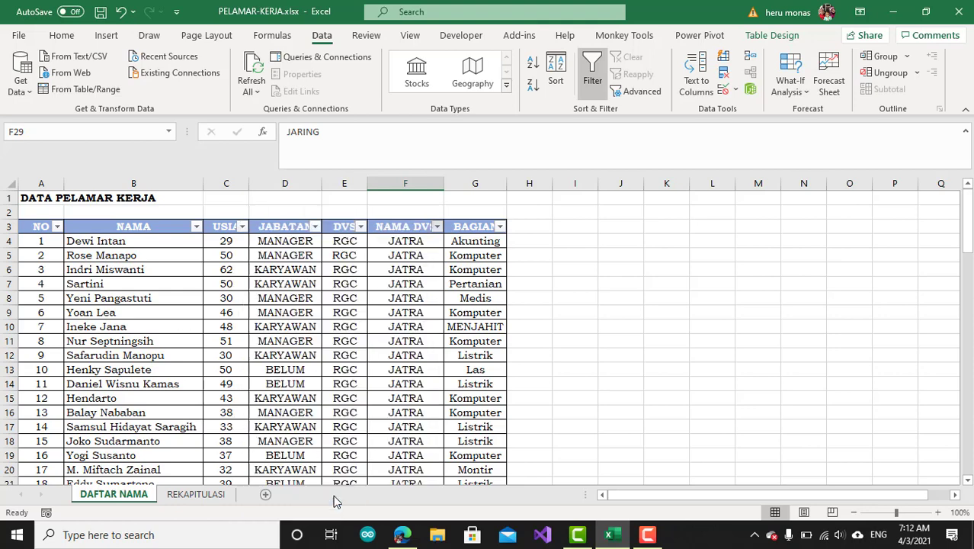
Filter the BAGIAN column of the DAFTAR NAMA table to show only Listrik within the JARING records
click(196, 494)
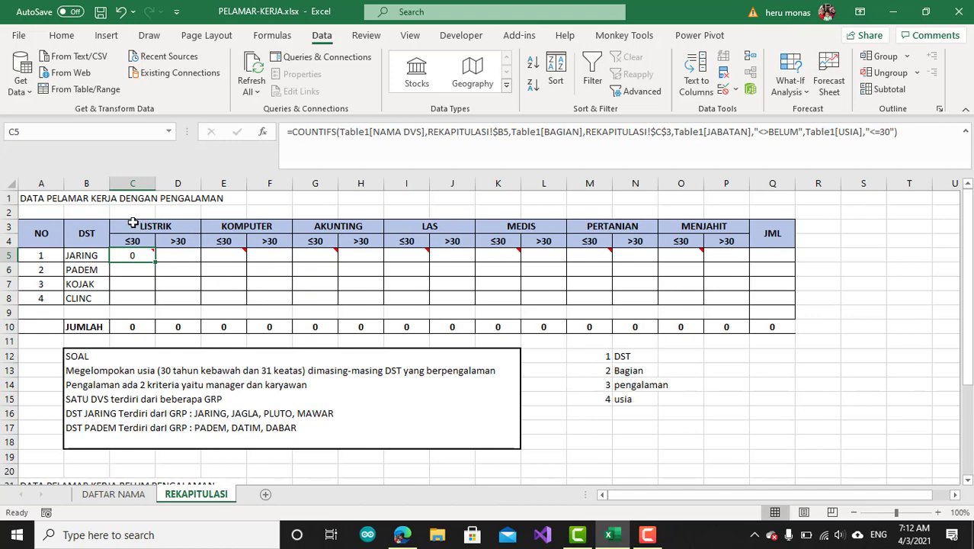
click(126, 492)
click(499, 227)
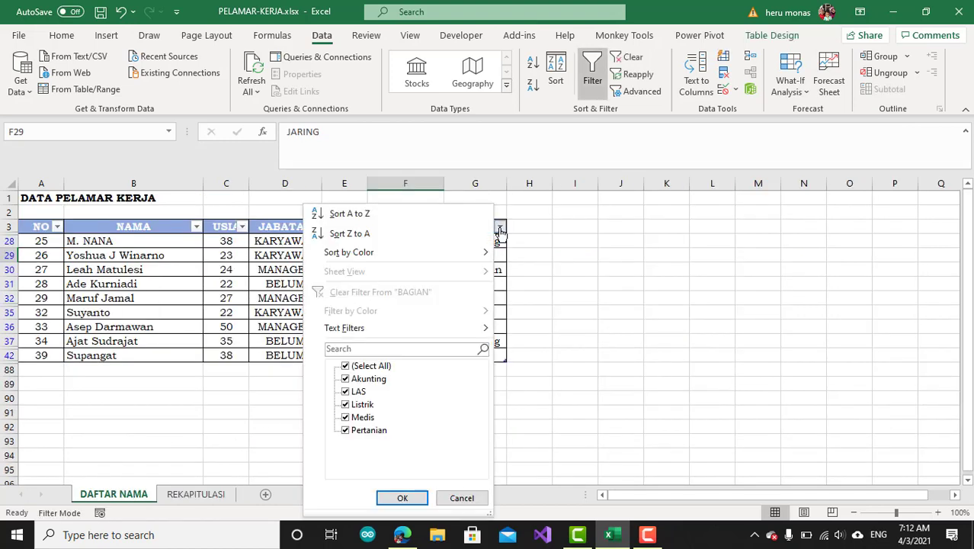
click(347, 366)
click(349, 404)
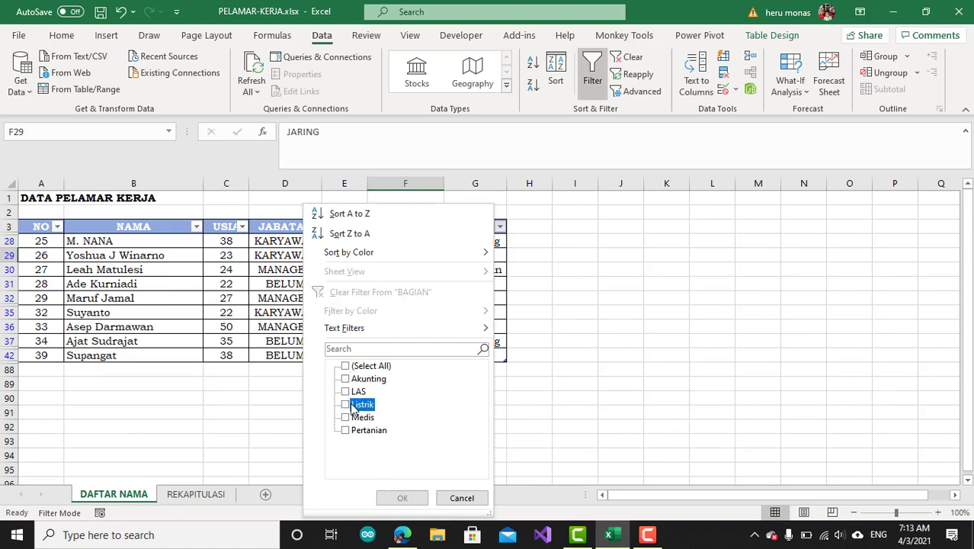
click(396, 505)
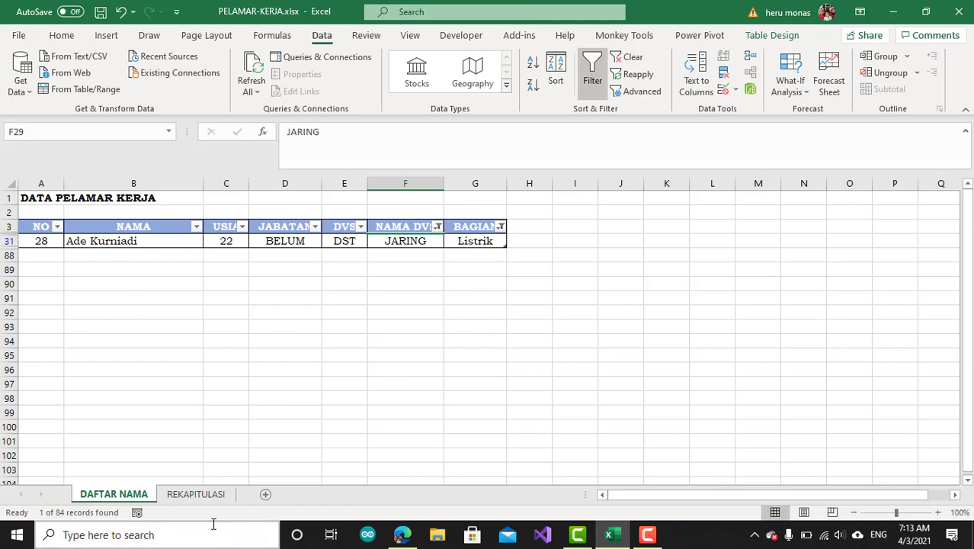
Review the Bagian and pengalaman criteria notes on REKAPITULASI and check the JABATAN filter values of the filtered list
click(204, 495)
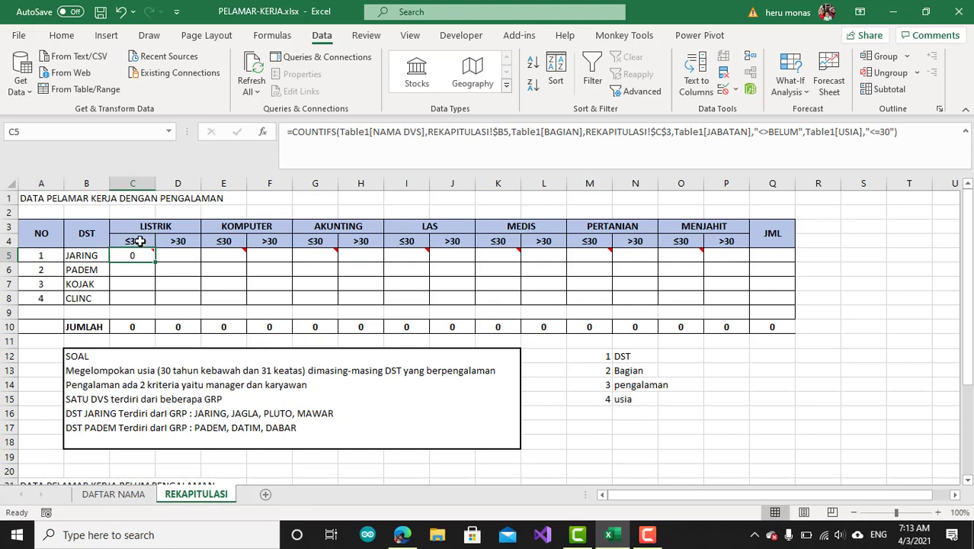
click(631, 370)
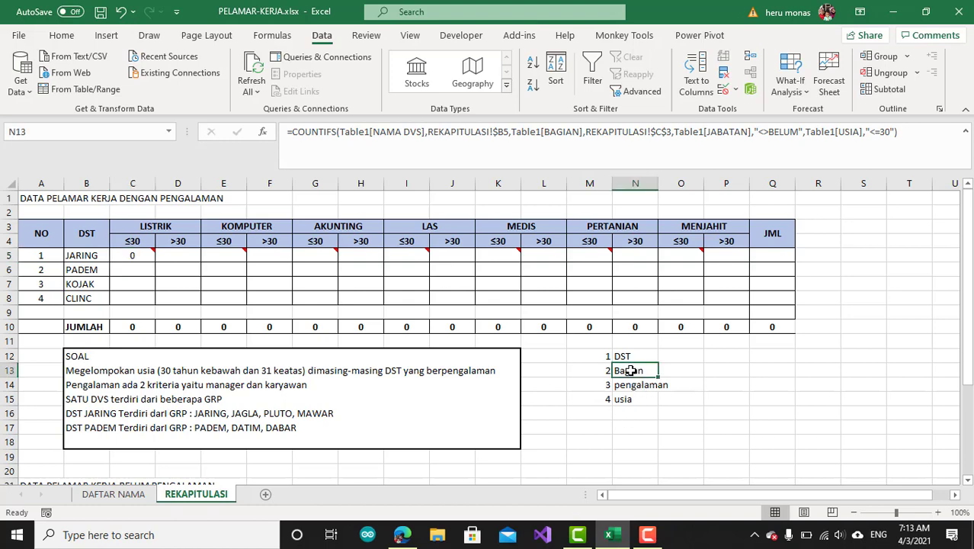
click(635, 385)
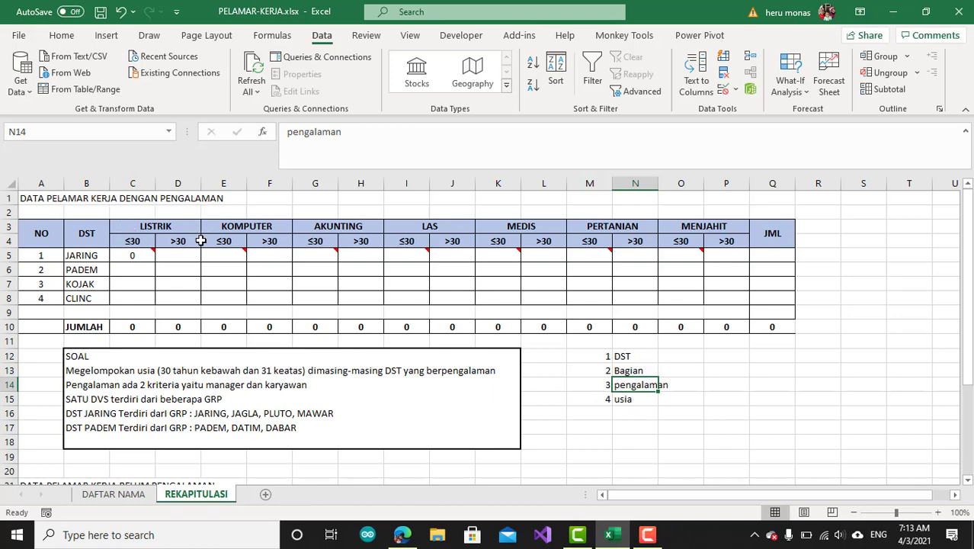
click(130, 492)
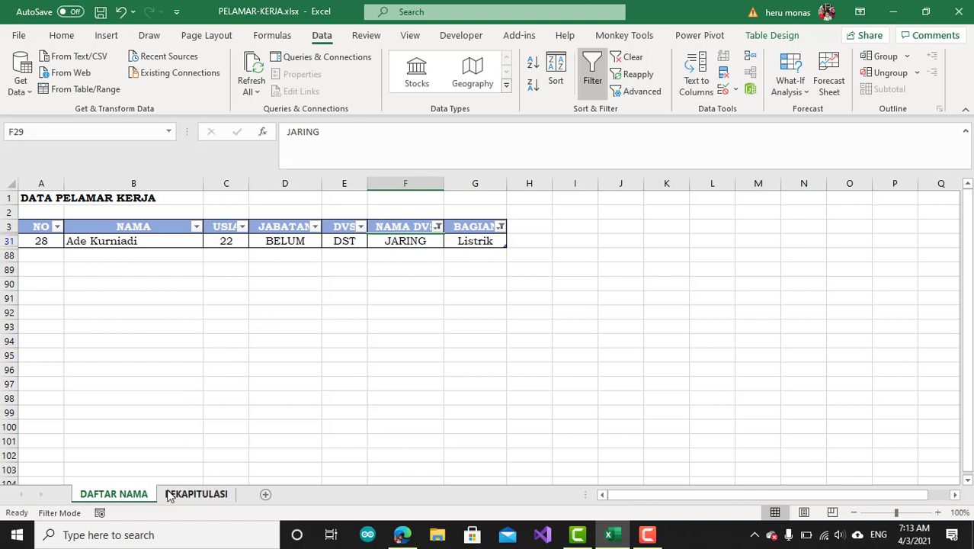
click(316, 227)
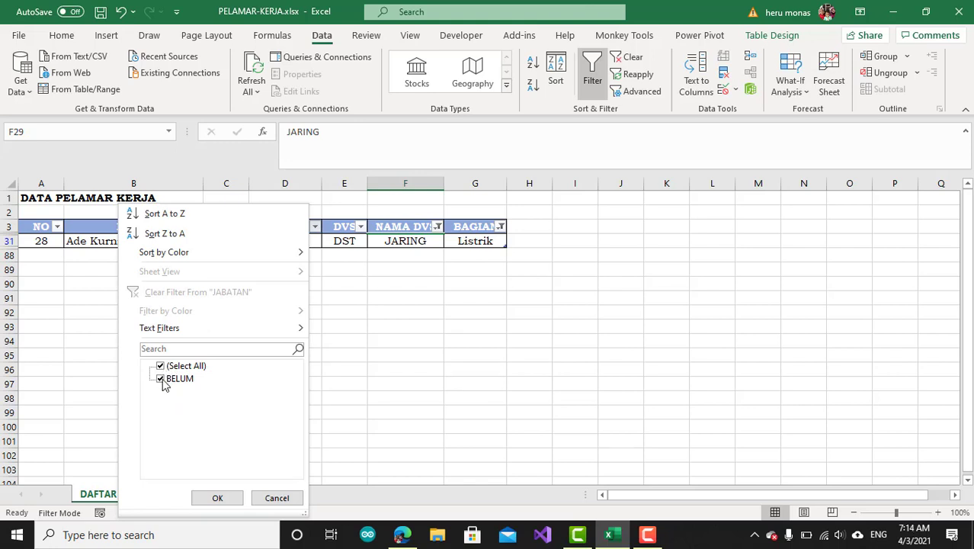
click(391, 309)
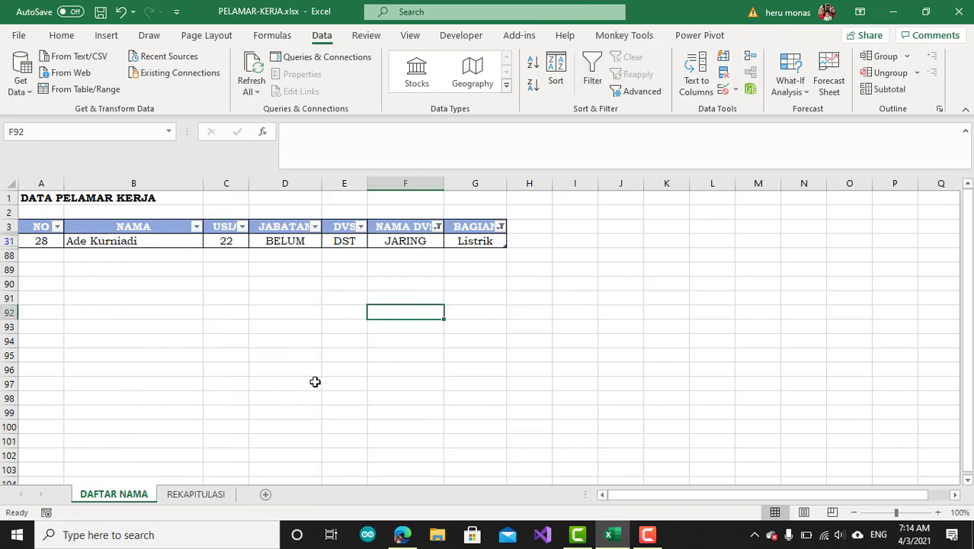
Compare the COUNTIFS formula in C5 with the JABATAN value of the filtered JARING Listrik record
click(213, 497)
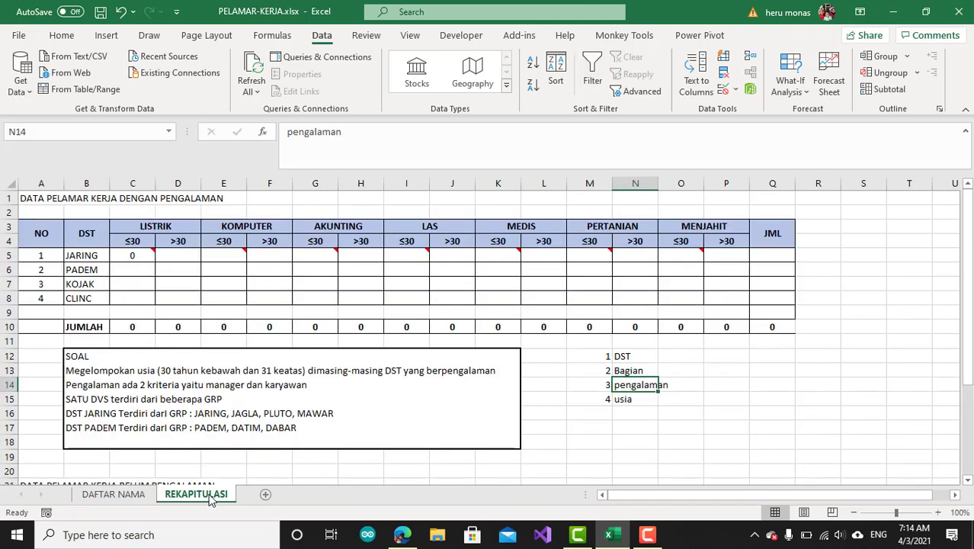
click(148, 256)
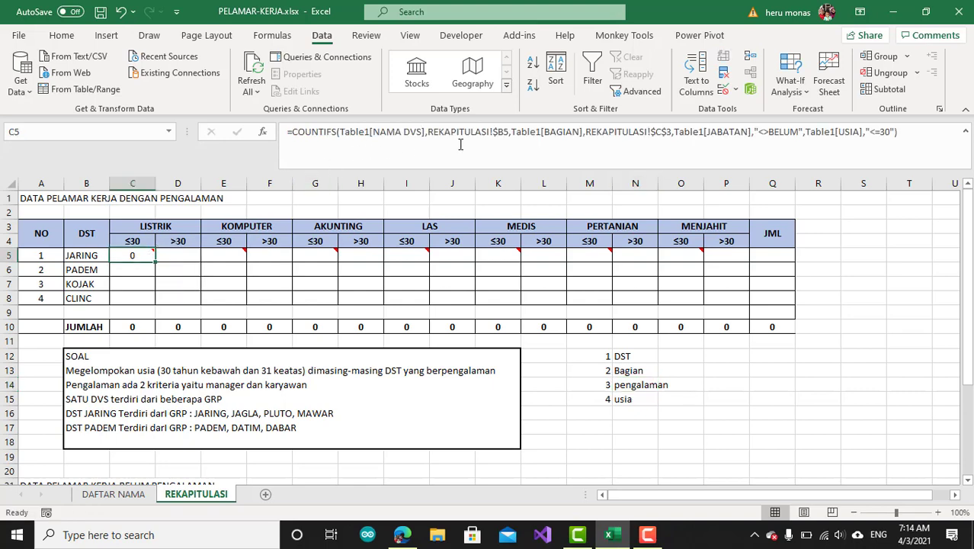
mouse_move(137, 254)
click(145, 497)
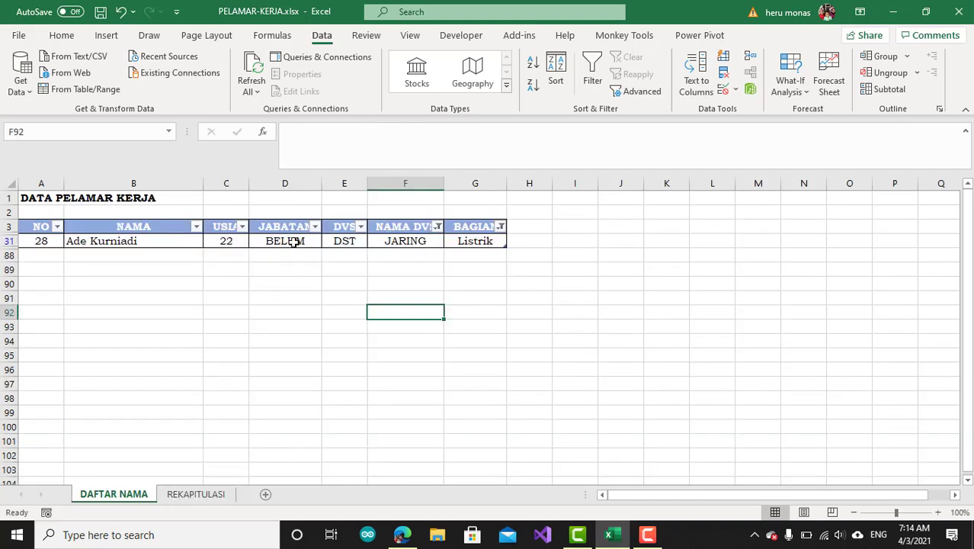
click(294, 241)
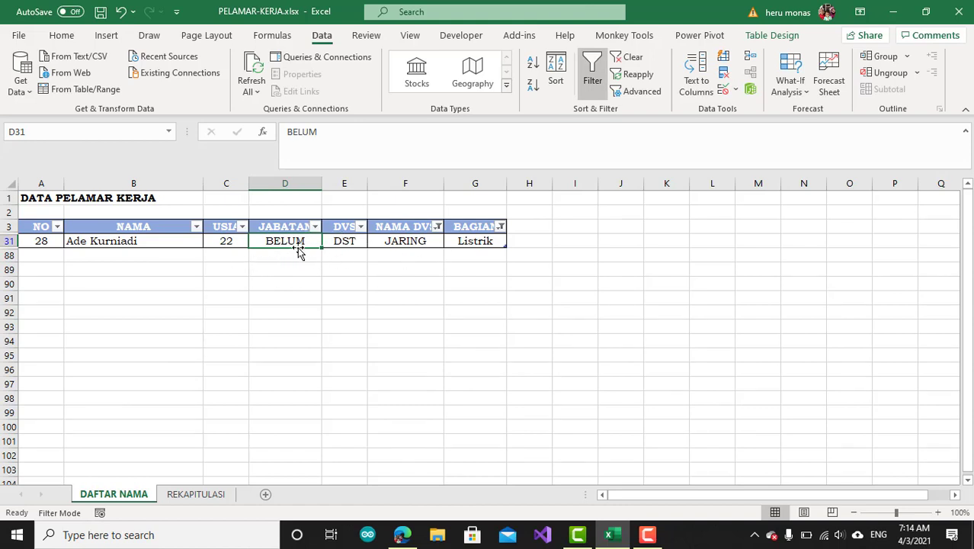
Clear all filters from the applicant table and look through the full list on DAFTAR NAMA
click(646, 61)
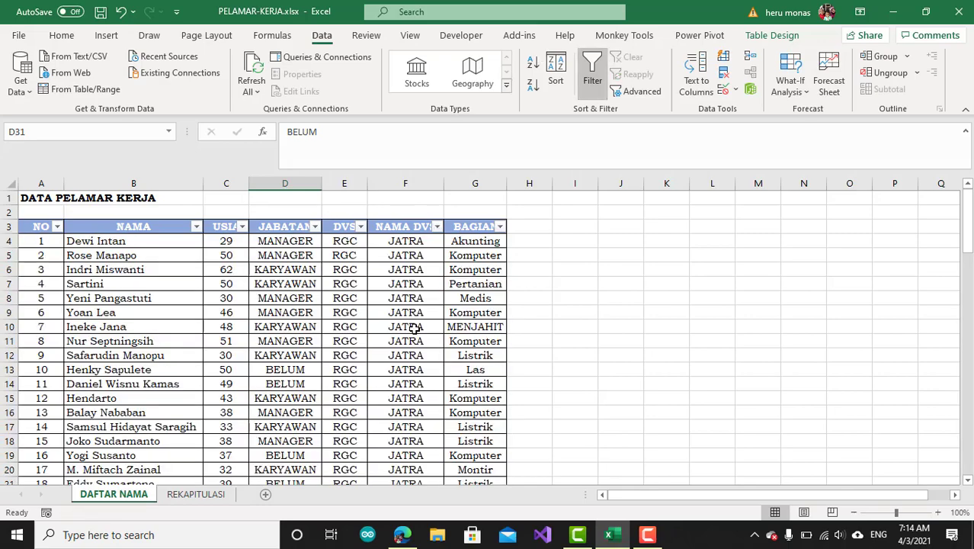
scroll(374, 274, down, 3)
scroll(379, 291, down, 19)
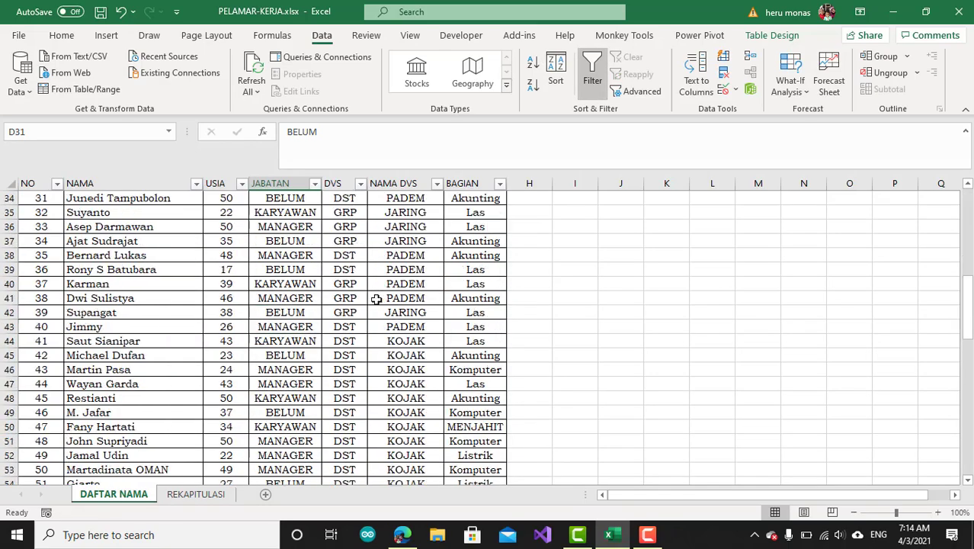
scroll(374, 303, down, 1)
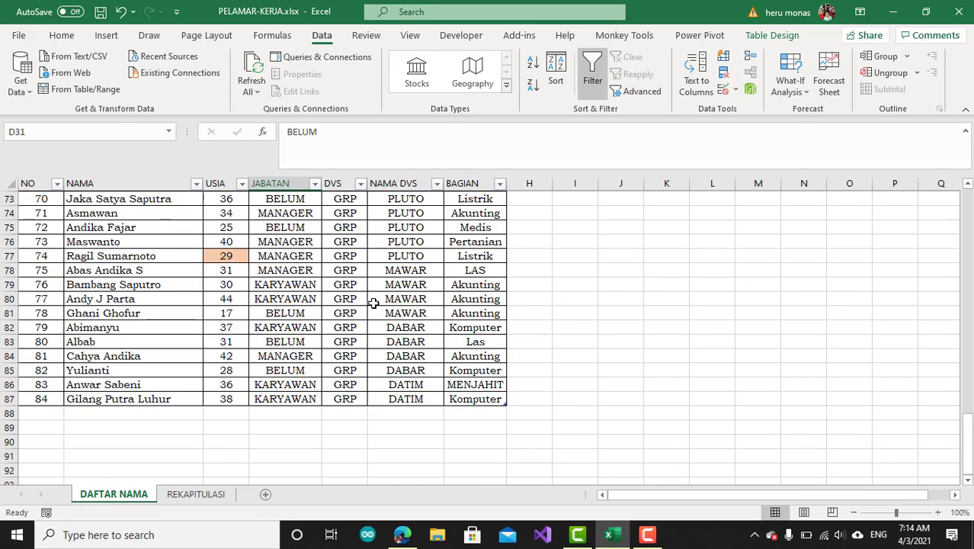
scroll(371, 304, up, 8)
scroll(370, 304, up, 16)
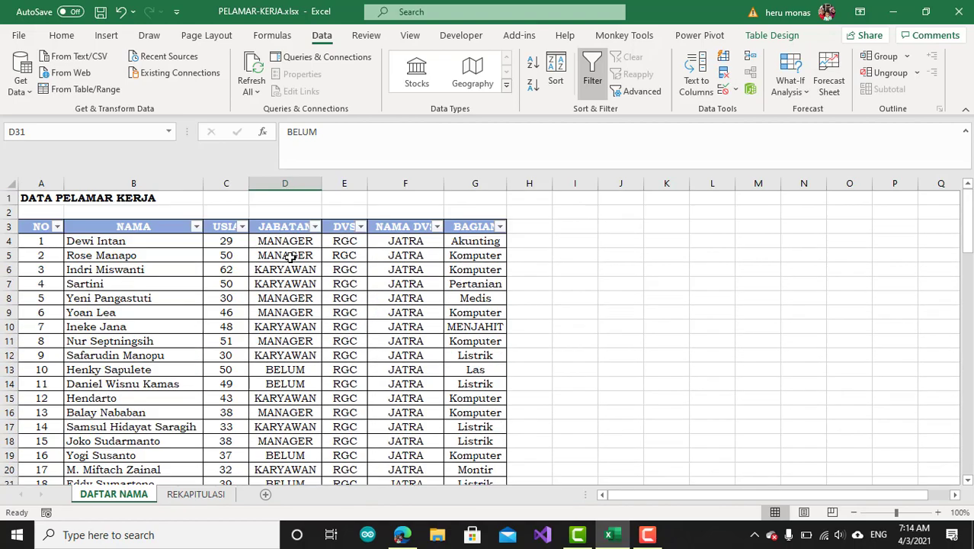
Examine the MANAGER, KARYAWAN and BELUM entries in the table's JABATAN column
drag(285, 242, 287, 295)
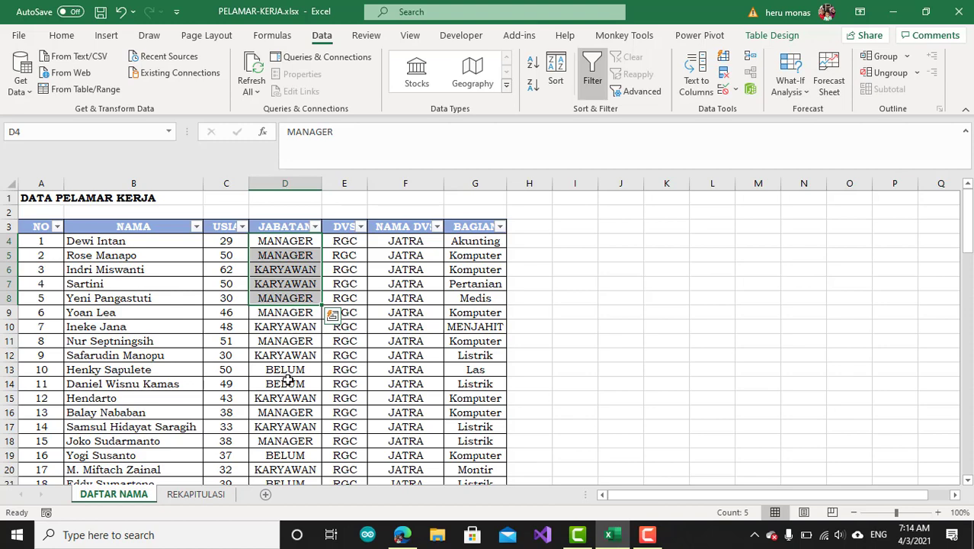
drag(293, 374, 293, 384)
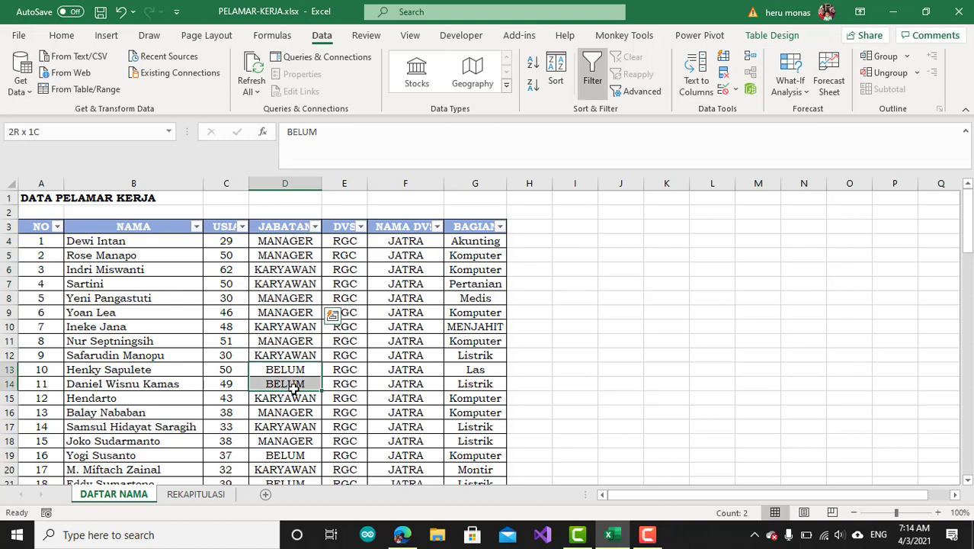
scroll(385, 415, down, 5)
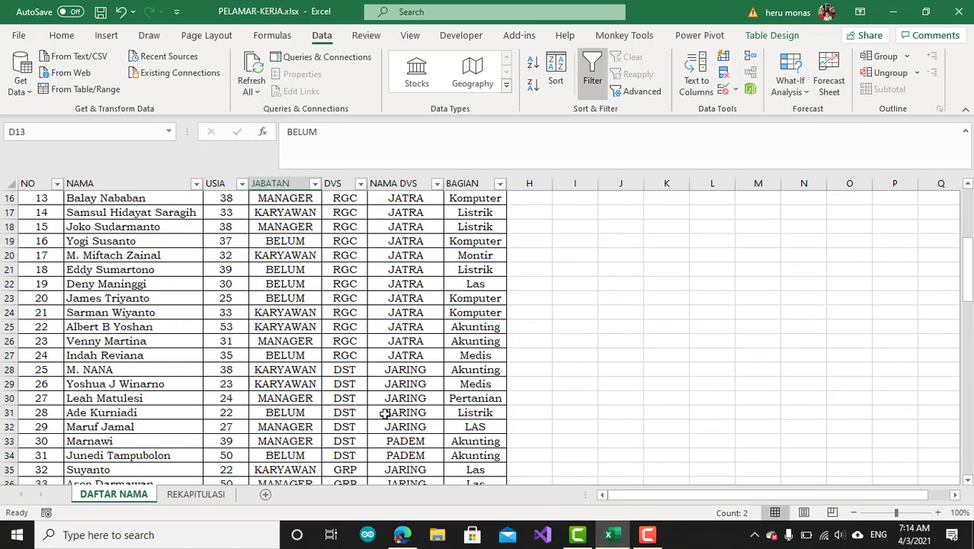
drag(294, 271, 296, 294)
click(289, 359)
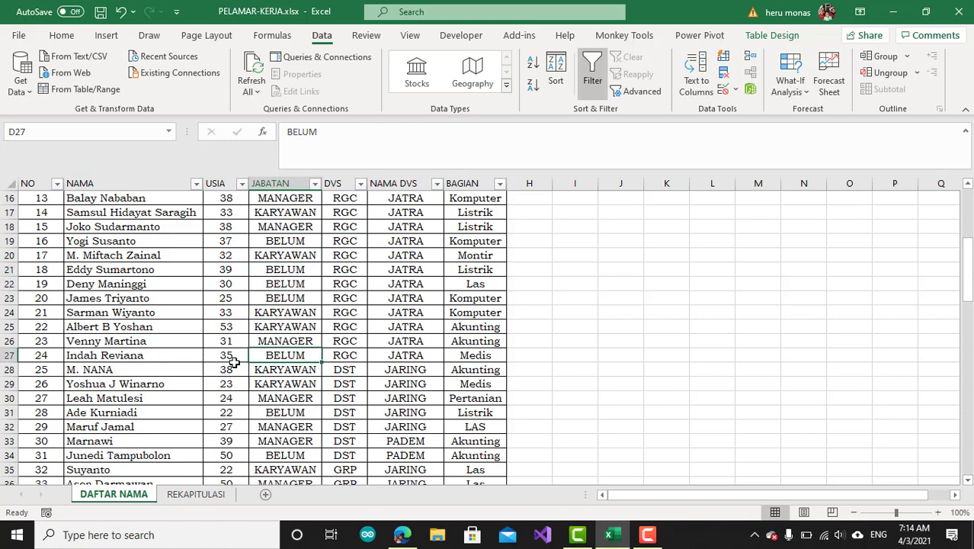
scroll(234, 363, up, 5)
Switch to the browser to check the COUNTIF "not equal to" syntax, and return to the workbook's REKAPITULASI sheet
click(610, 534)
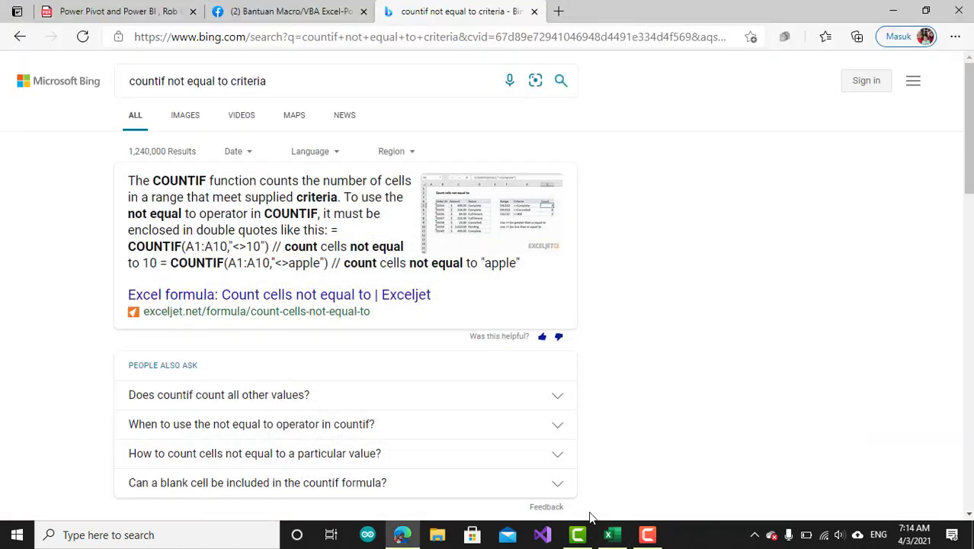
click(608, 534)
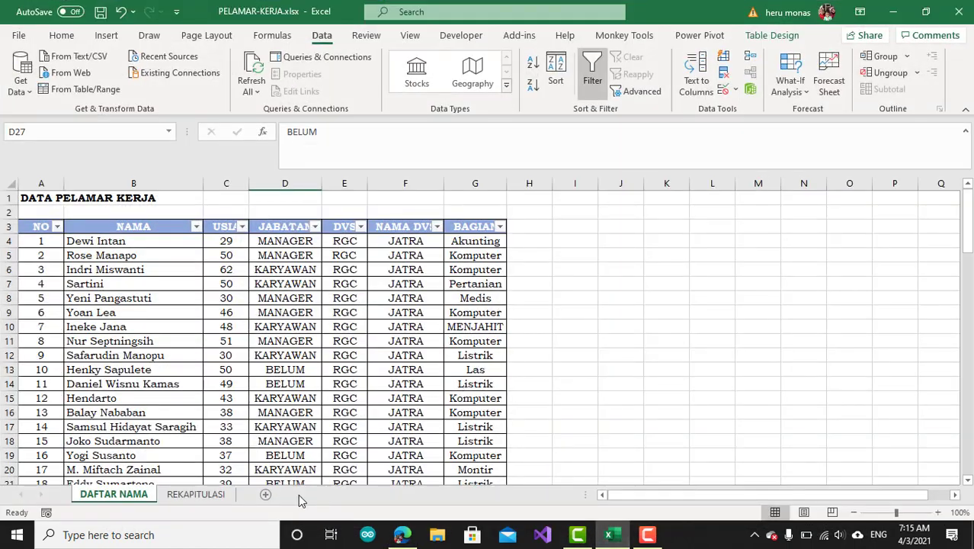
click(215, 496)
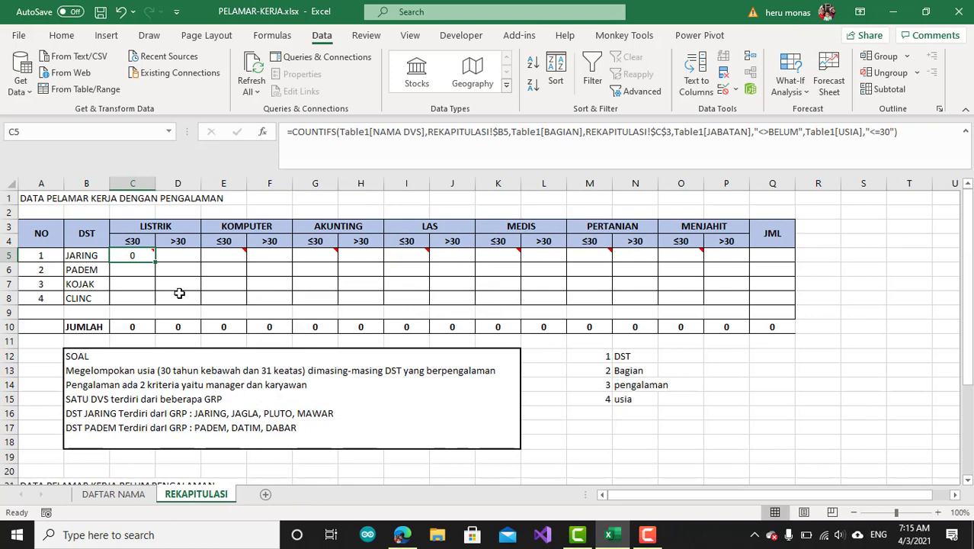
Copy the COUNTIFS formula text from C5 into D5, the LISTRIK >30 cell for JARING
mouse_move(148, 257)
drag(915, 138, 235, 135)
key(ctrl+c)
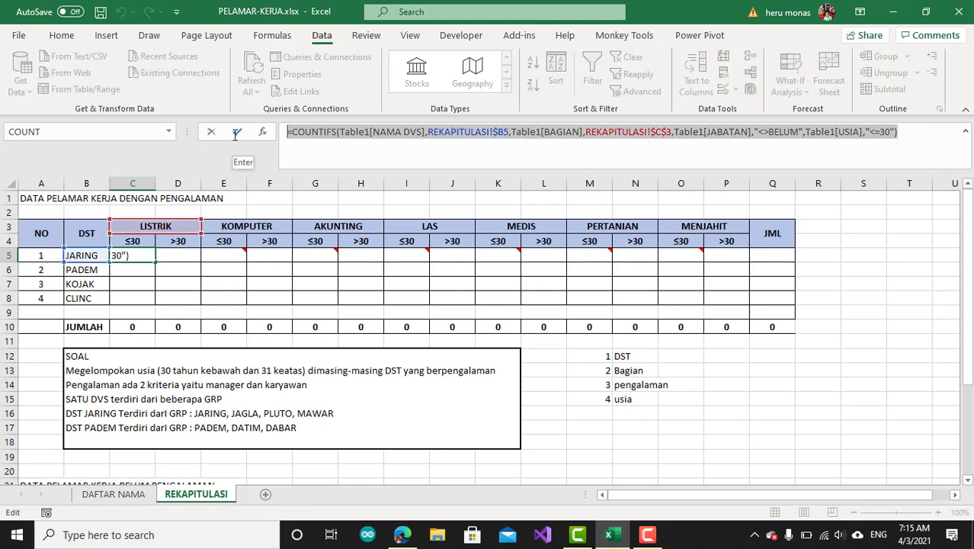
key(Escape)
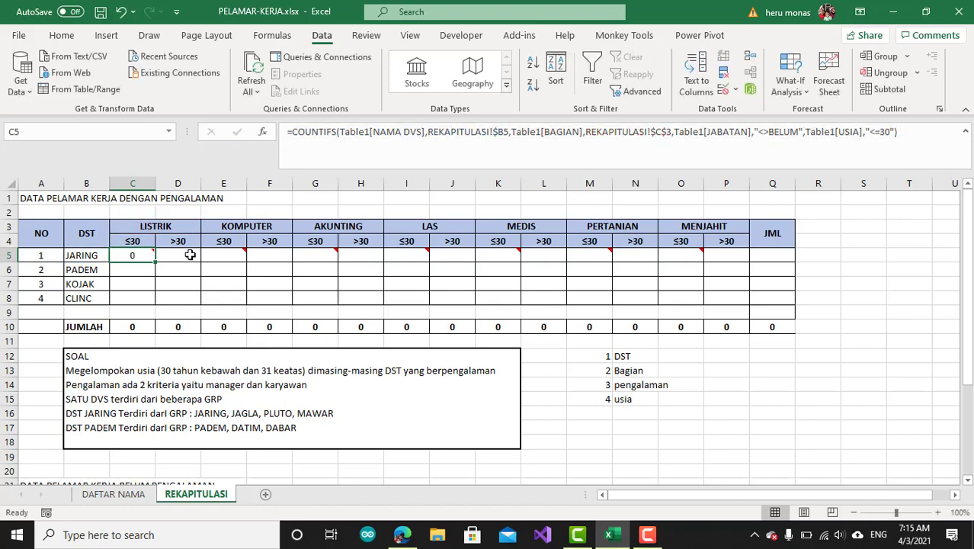
click(190, 254)
key(ctrl+v)
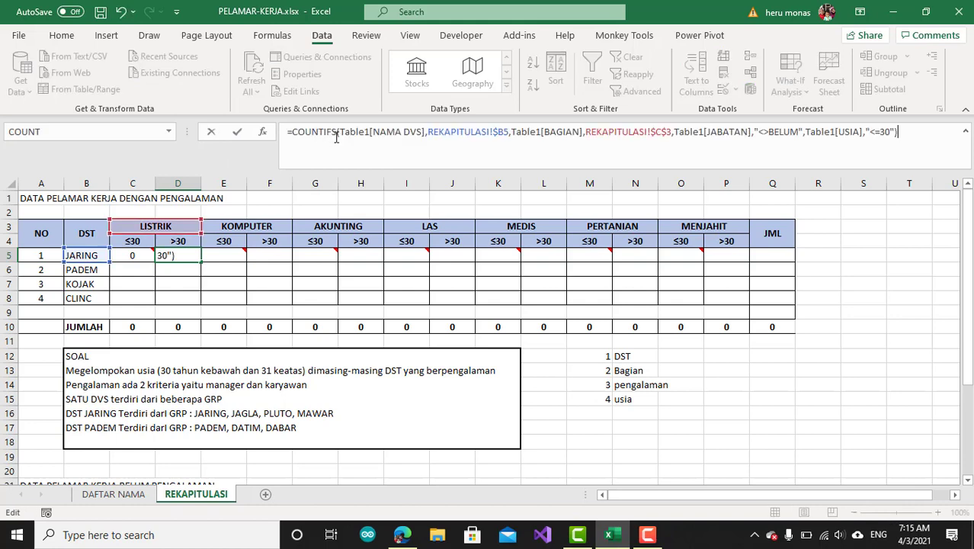
Change the USIA criterion in the D5 formula to ">30" and complete the formula
click(459, 158)
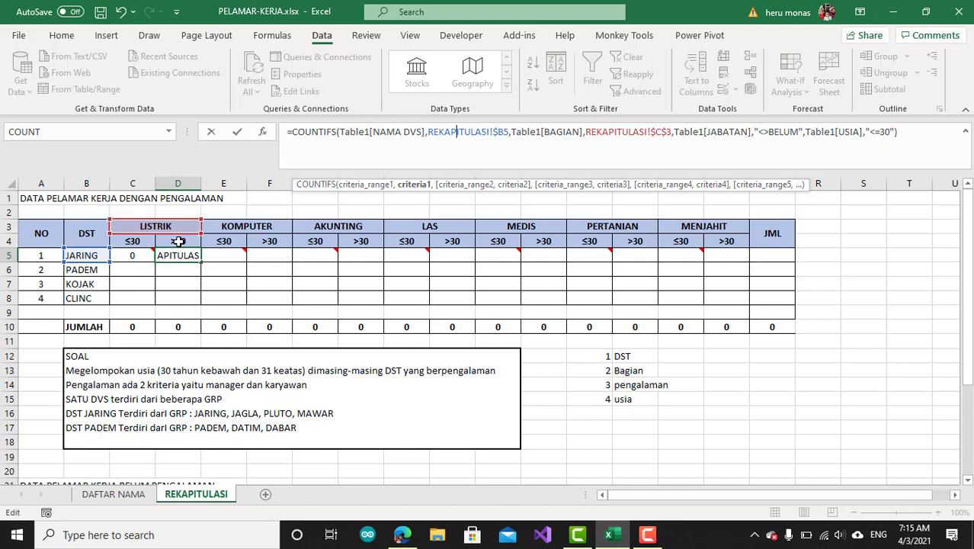
click(884, 132)
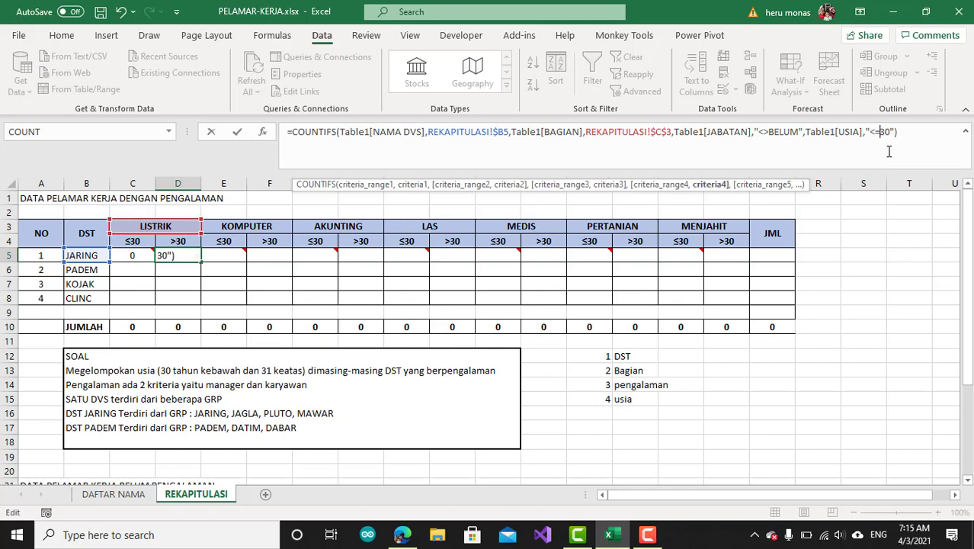
key(BackSpace)
key(BackSpace)
text(>)
key(Return)
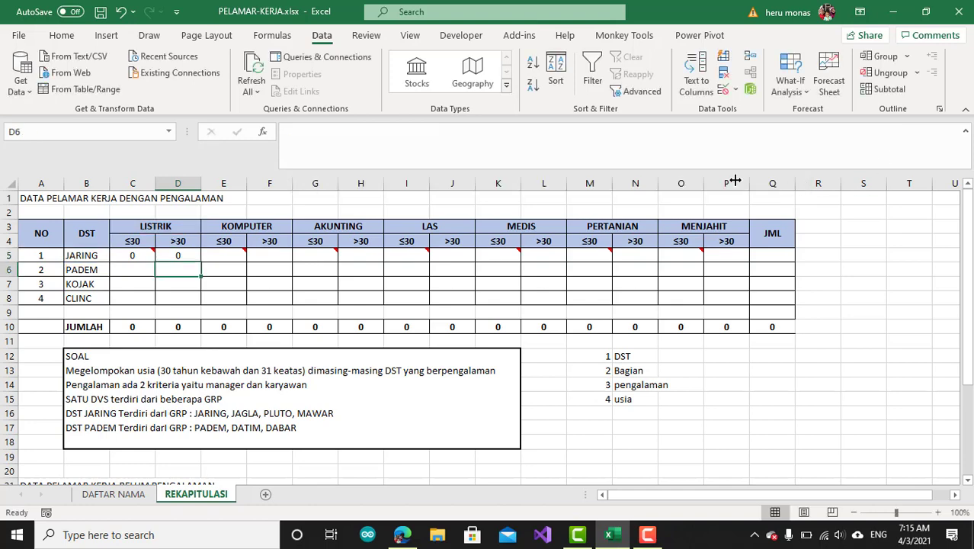
click(177, 256)
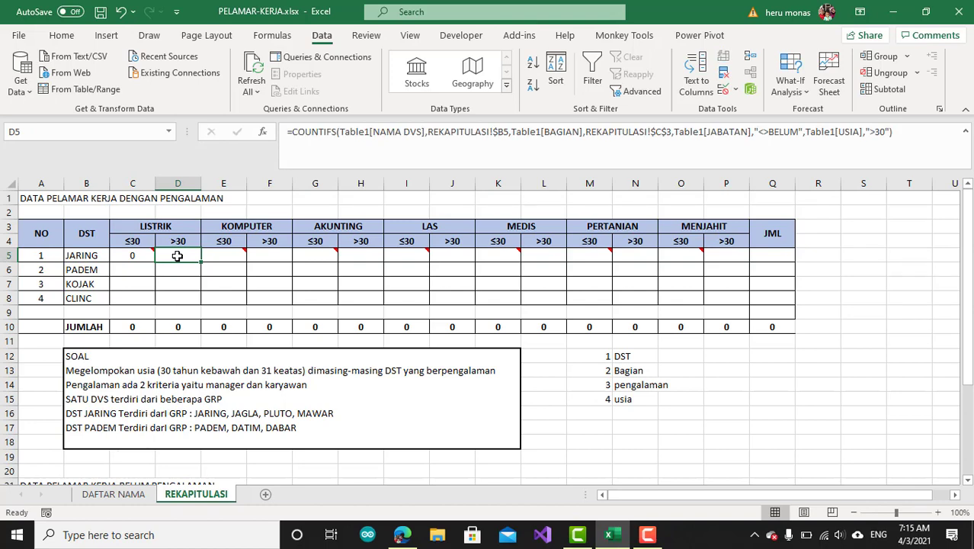
On the DAFTAR NAMA sheet, filter the applicant table's NAMA DVS column to show only JARING
click(141, 495)
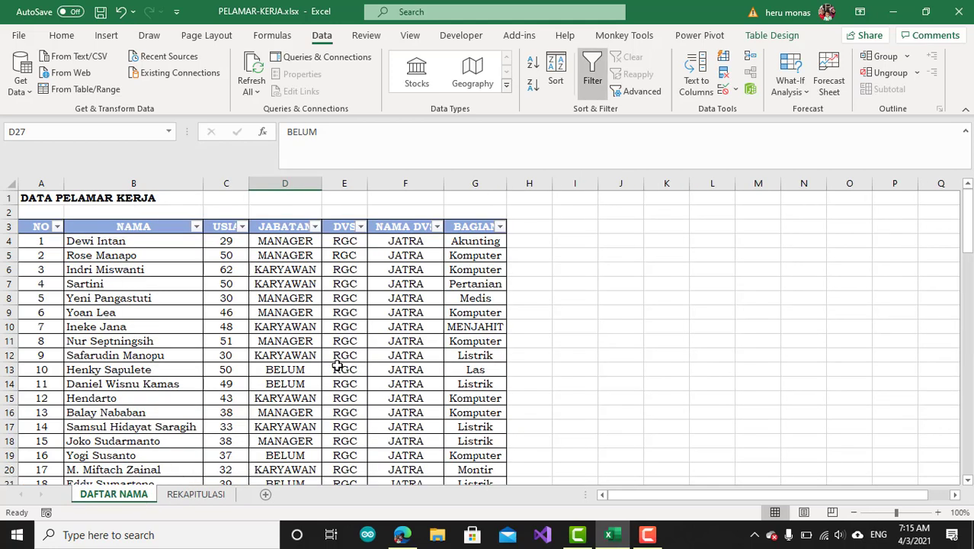
click(328, 323)
click(427, 297)
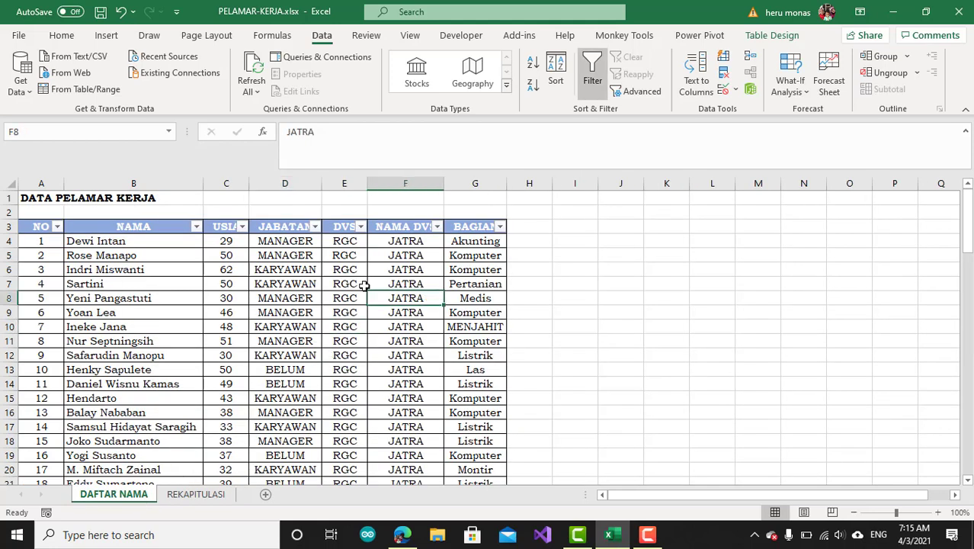
click(400, 267)
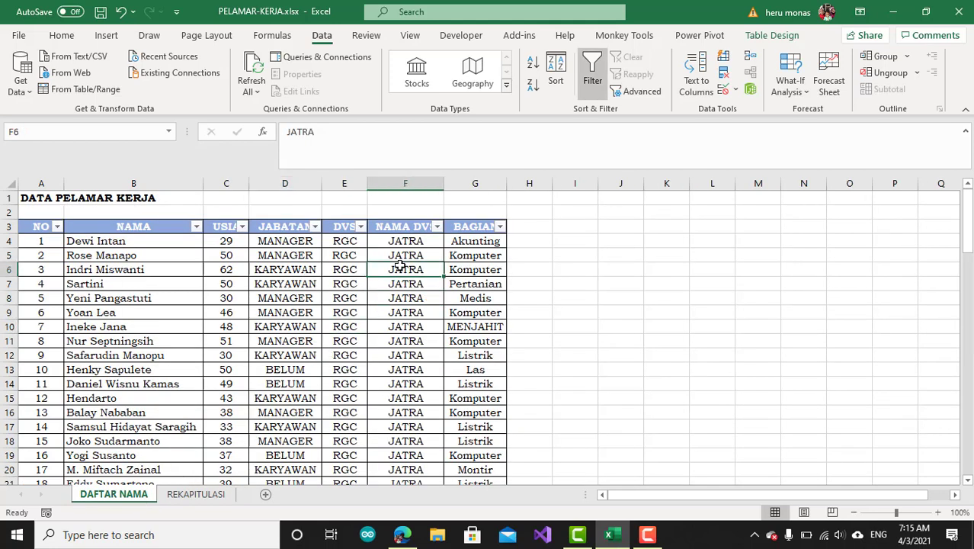
click(437, 228)
click(285, 366)
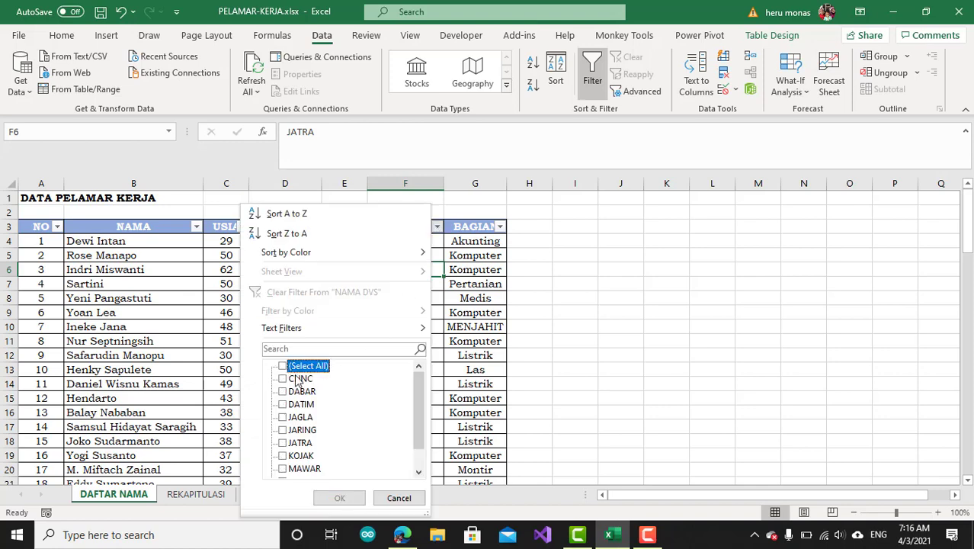
click(282, 430)
click(340, 497)
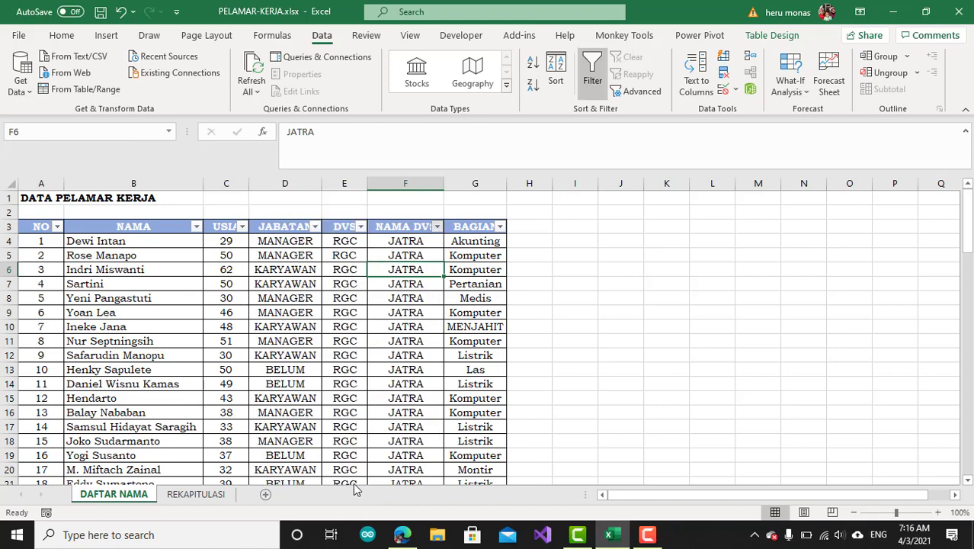
Filter the BAGIAN column to Listrik as well, and check the age and JABATAN of the matching applicants
click(500, 227)
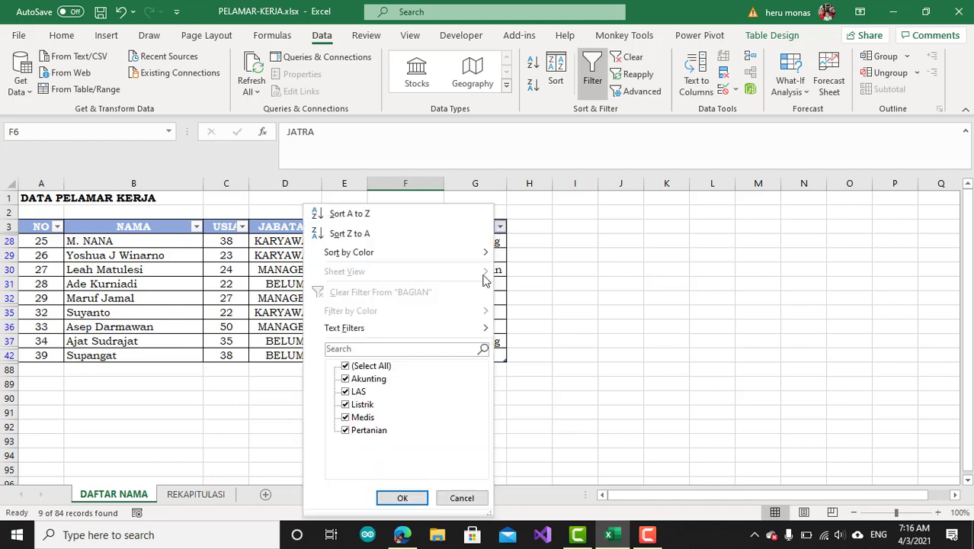
click(347, 367)
click(347, 404)
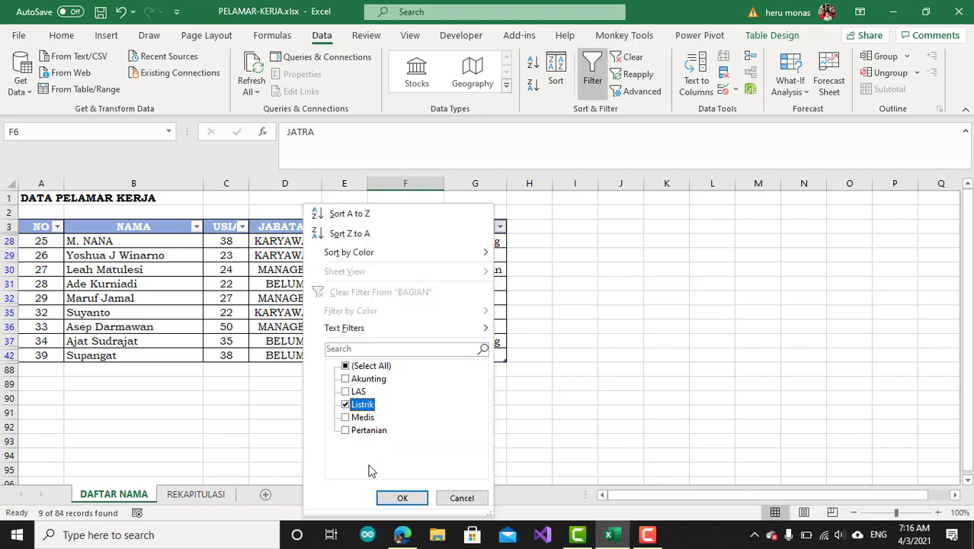
click(402, 500)
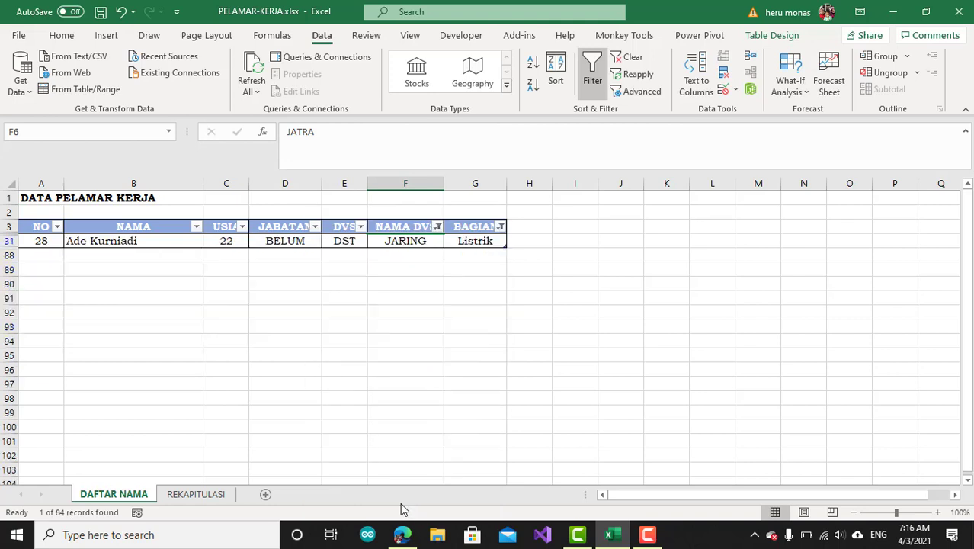
click(226, 241)
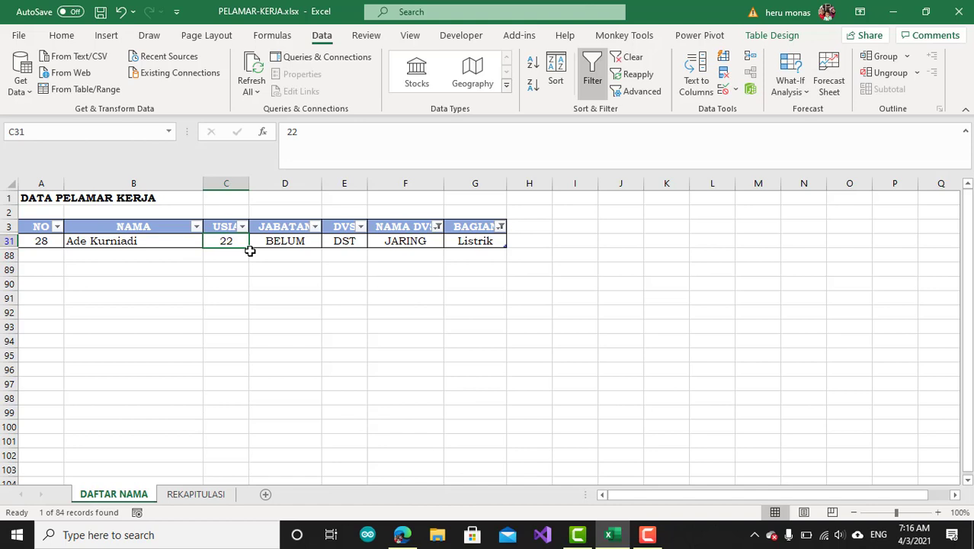
On REKAPITULASI, look at the LISTRIK ≤30 cell for JARING in the DATA PELAMAR KERJA BELUM PENGALAMAN table
click(200, 495)
scroll(365, 442, down, 4)
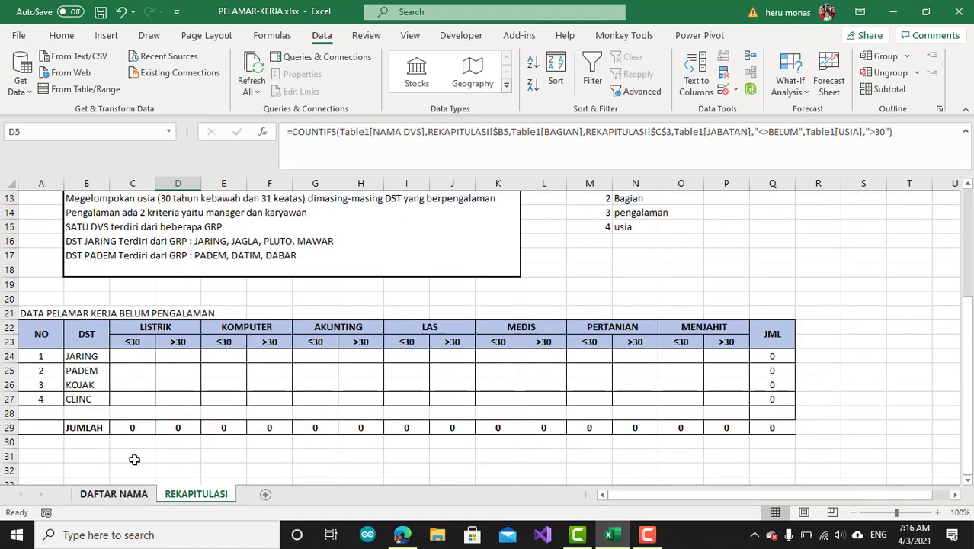
click(131, 356)
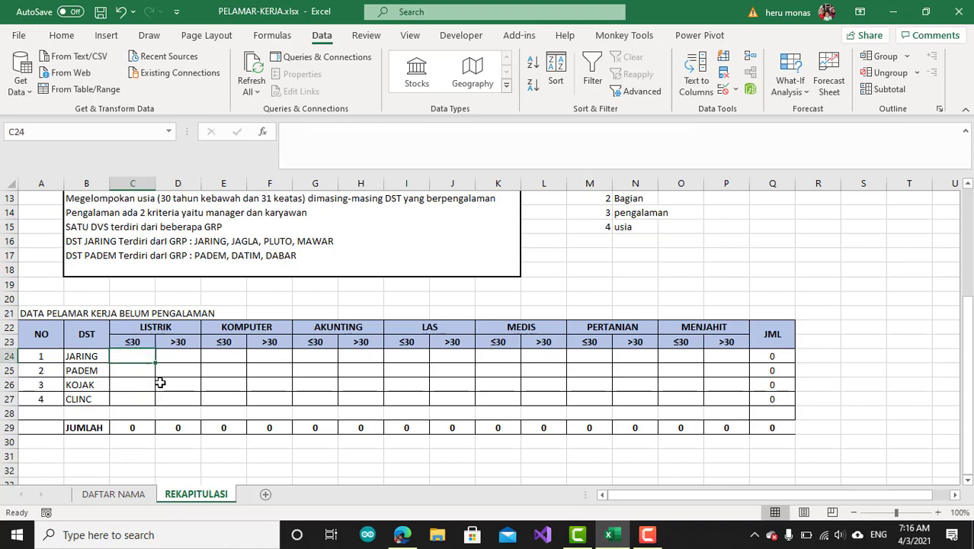
Return to DAFTAR NAMA and clear all filters from the applicant table
click(134, 496)
click(213, 315)
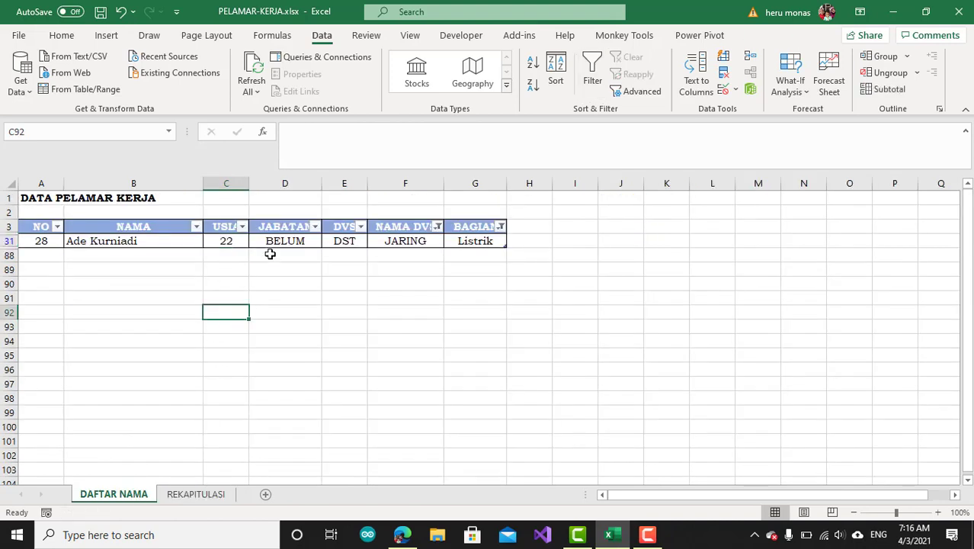
click(374, 243)
click(627, 57)
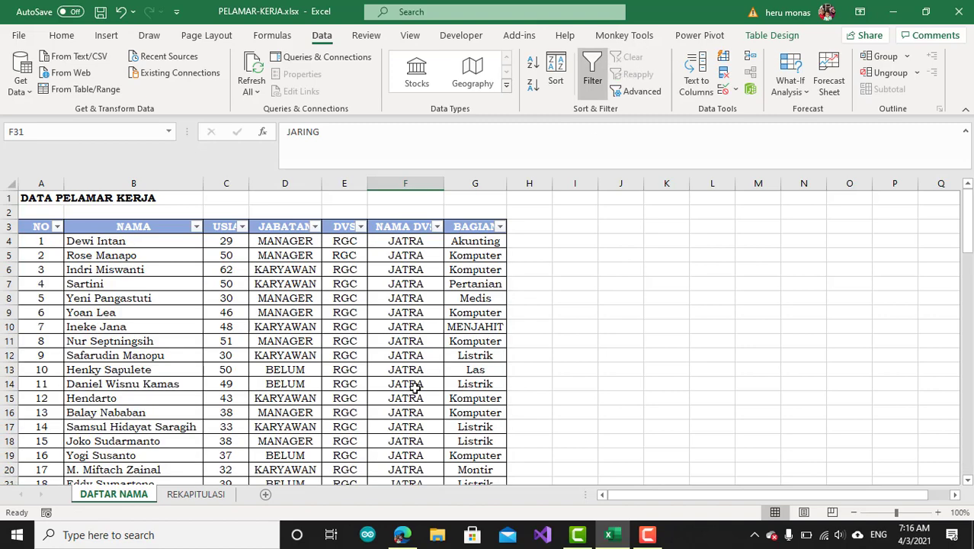
On REKAPITULASI, copy the two LISTRIK formulas in C5:D5 across the other sections in JARING's row, E5:P5
click(214, 497)
scroll(401, 305, up, 4)
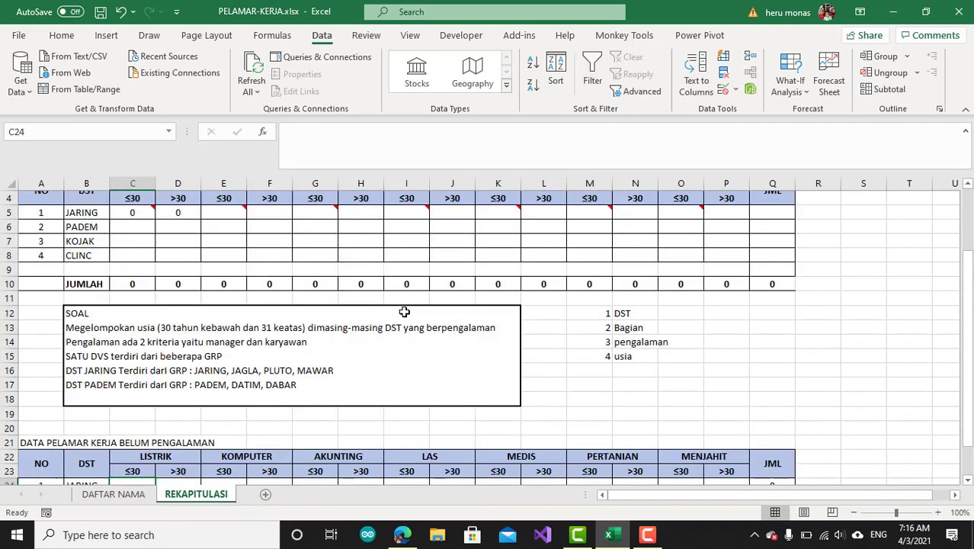
mouse_move(135, 254)
drag(135, 254, 180, 256)
key(ctrl+c)
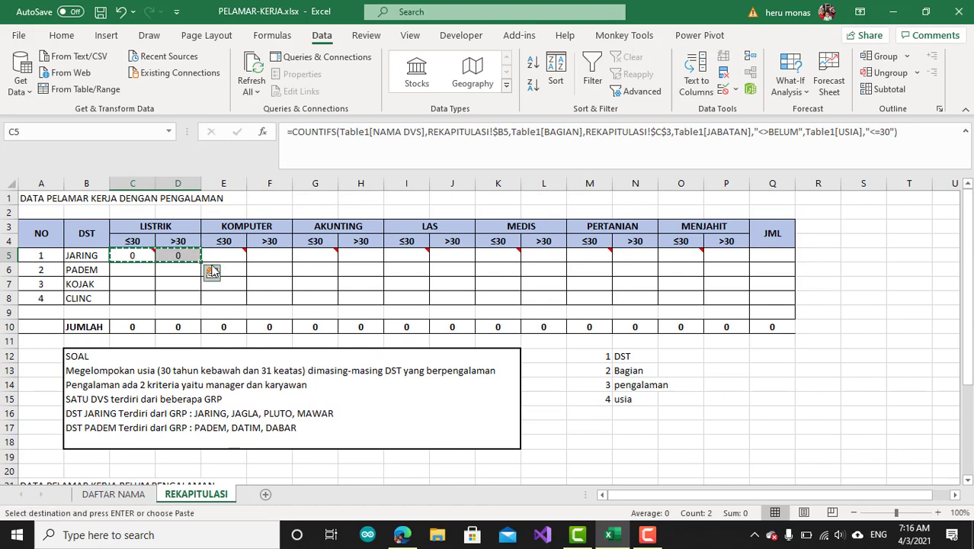
click(236, 256)
drag(252, 257, 721, 257)
key(ctrl+v)
key(ctrl+v)
key(ctrl+v)
key(ctrl+v)
key(ctrl+v)
key(ctrl+v)
click(529, 296)
click(265, 280)
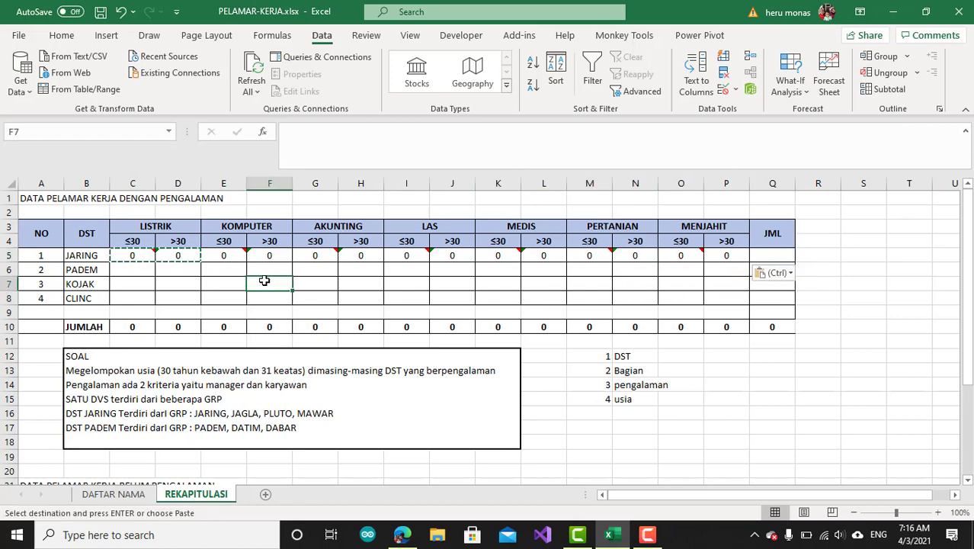
Move the BAGIAN criterion reference in the JARING formulas E5 and F5 to the KOMPUTER header, $E$3
click(221, 253)
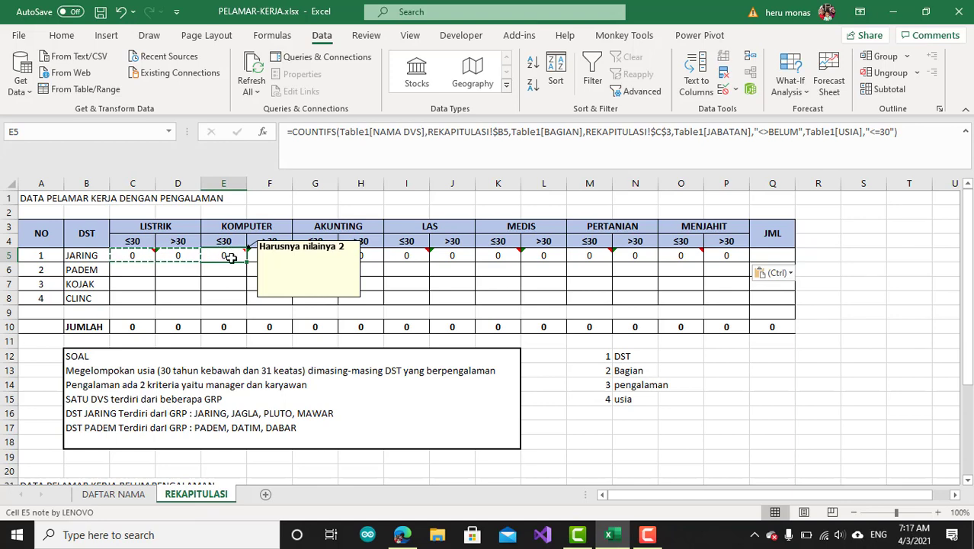
click(365, 146)
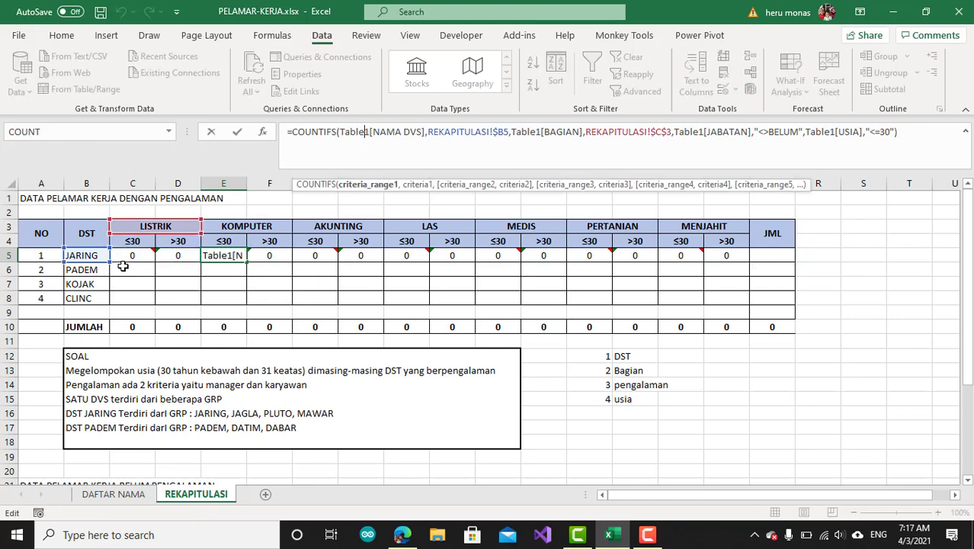
drag(151, 236, 247, 232)
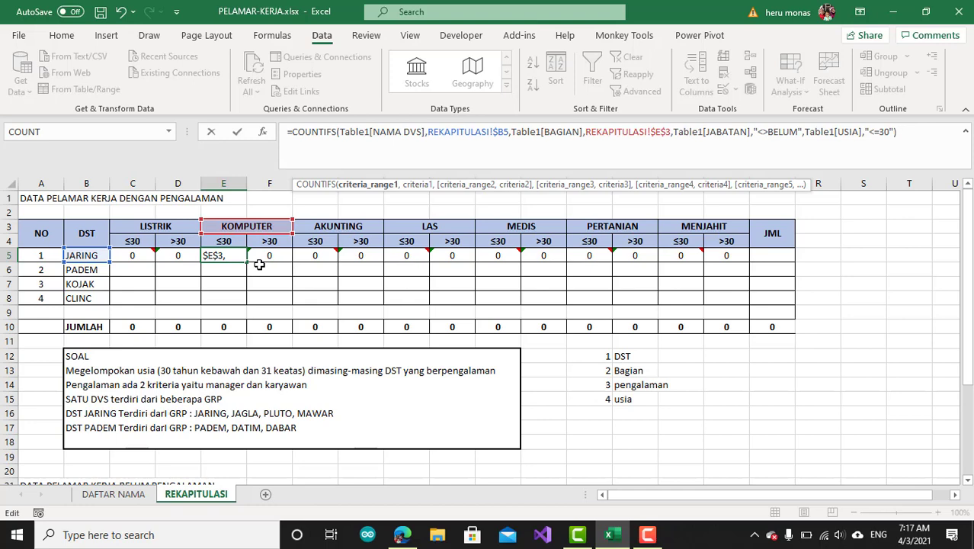
key(Return)
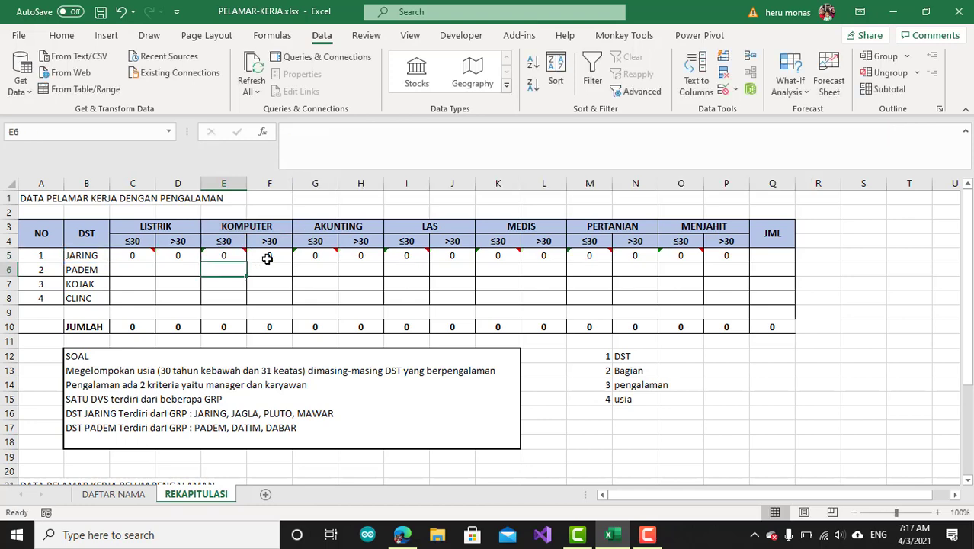
click(267, 259)
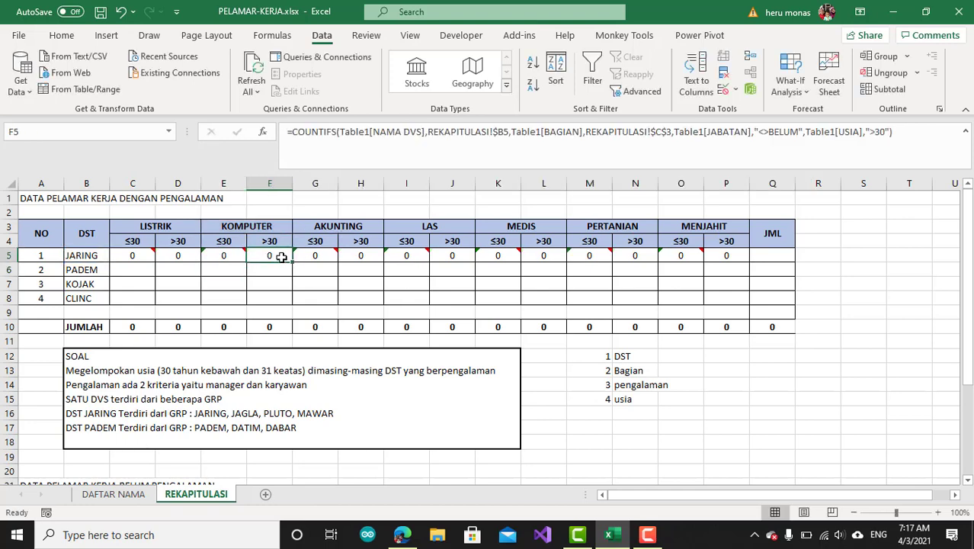
double_click(281, 258)
drag(157, 223, 265, 236)
key(Return)
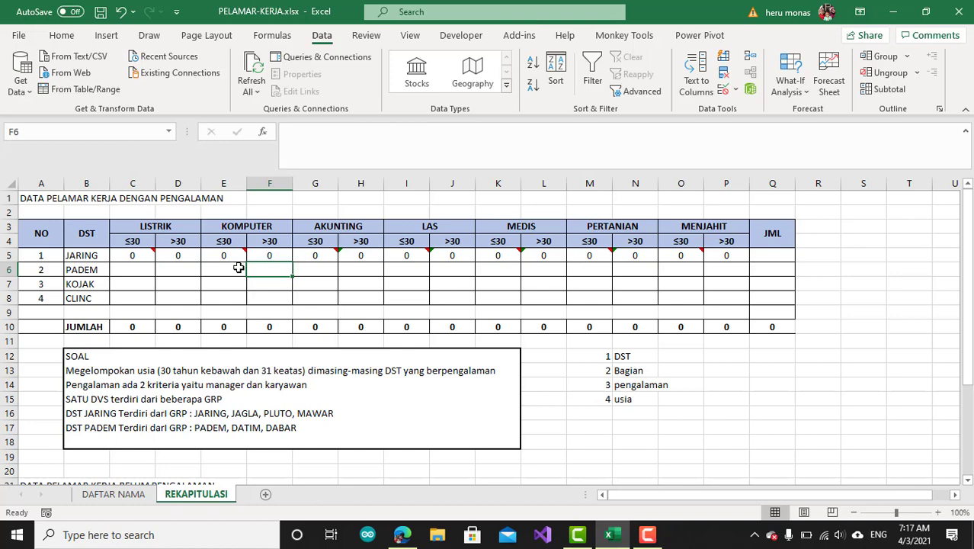
Move the BAGIAN criterion reference in the JARING formulas G5 and H5 to the AKUNTING header, $G$3
click(352, 255)
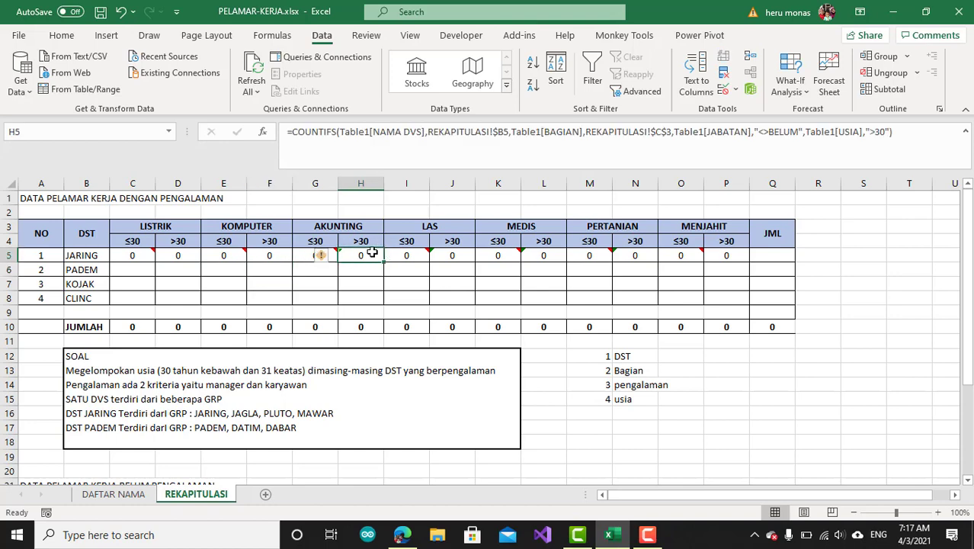
click(319, 256)
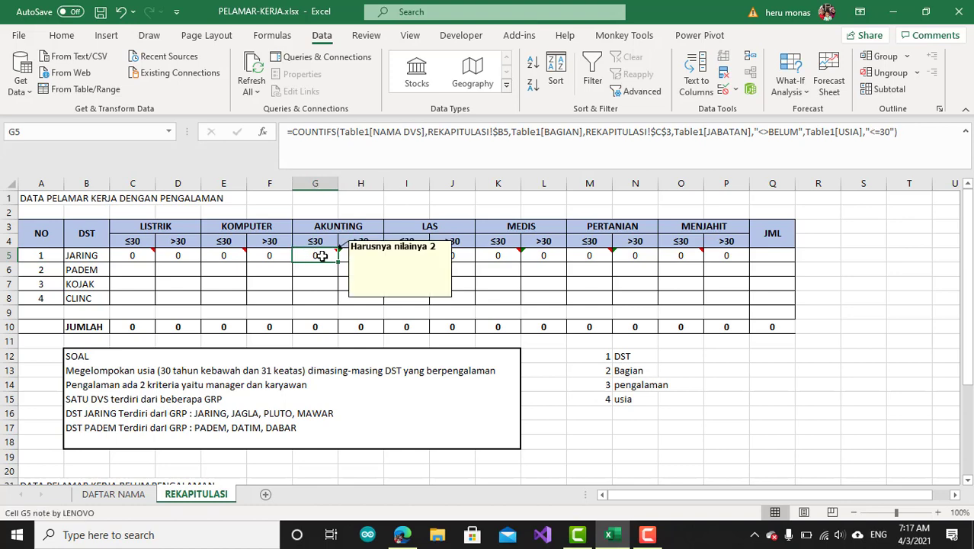
double_click(327, 256)
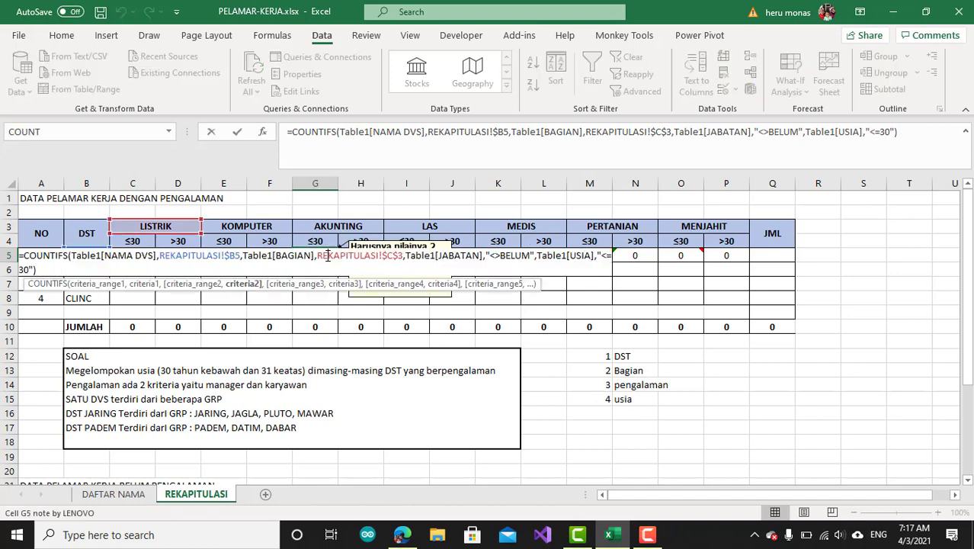
drag(179, 233, 374, 235)
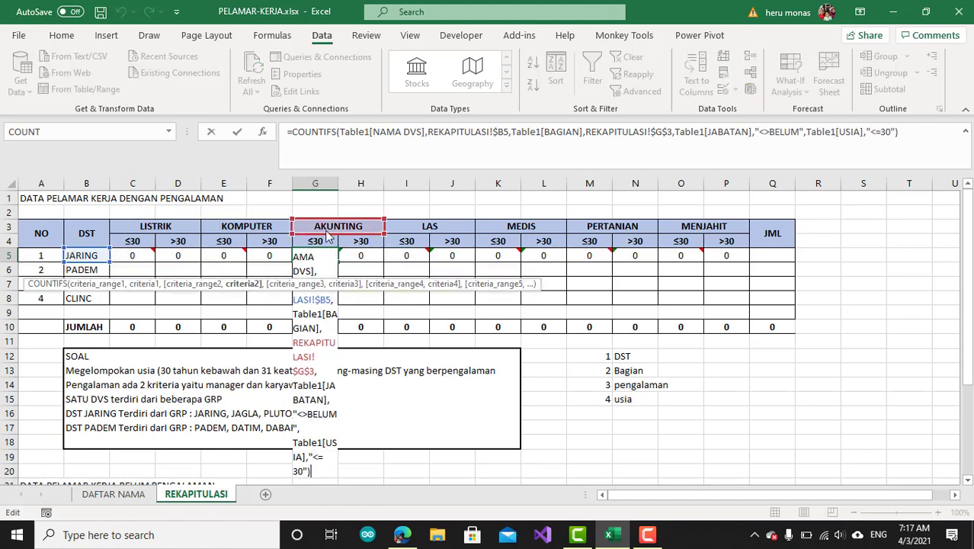
key(Return)
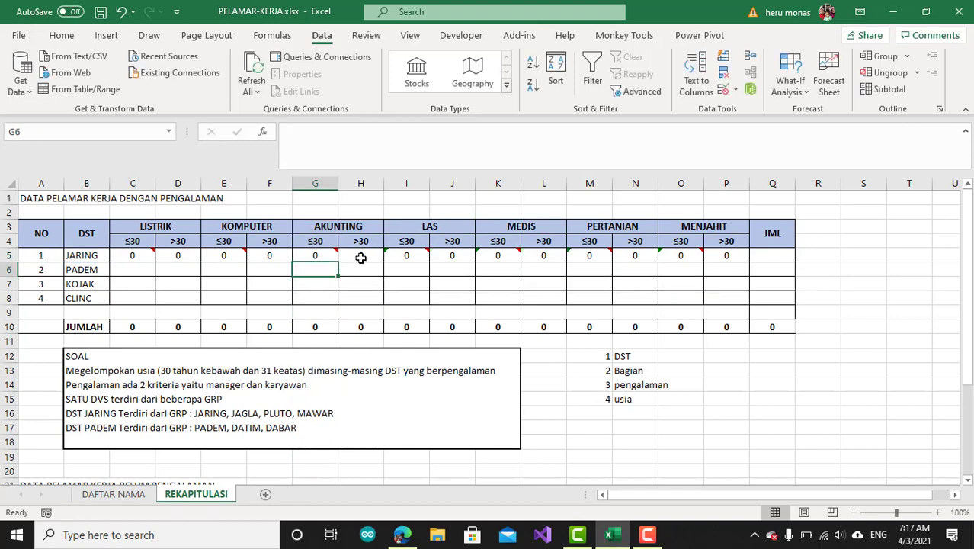
click(360, 257)
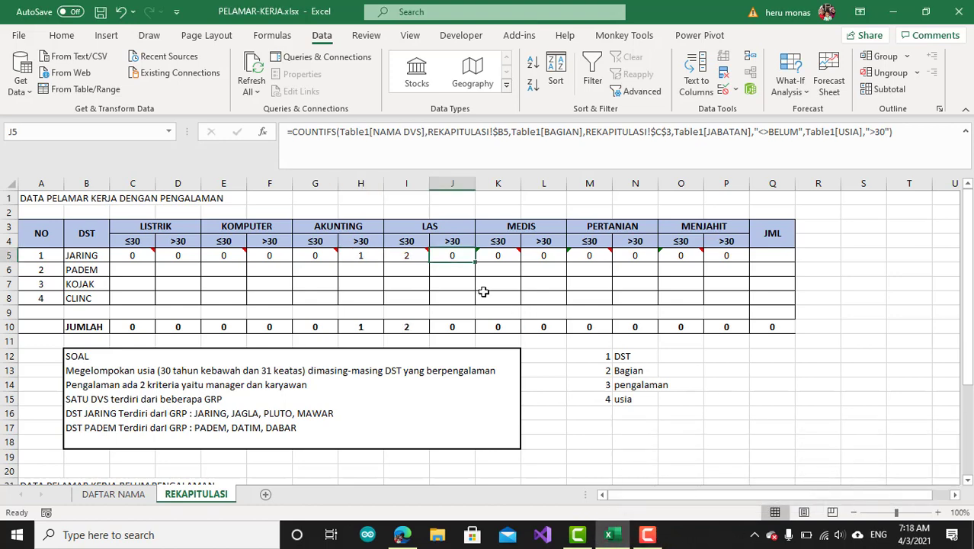
Move the BAGIAN criterion reference in the J5 formula to the LAS header, $I$3
click(444, 131)
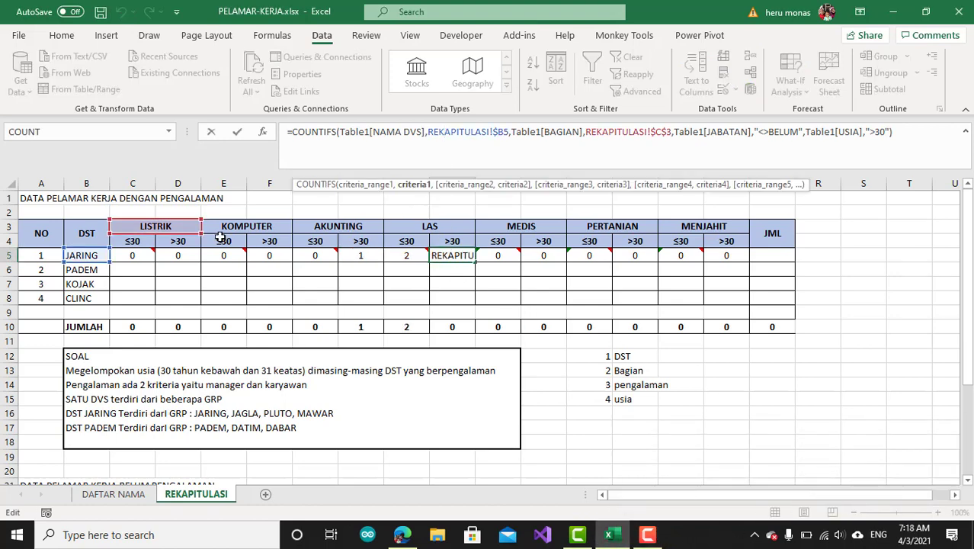
drag(185, 234, 446, 236)
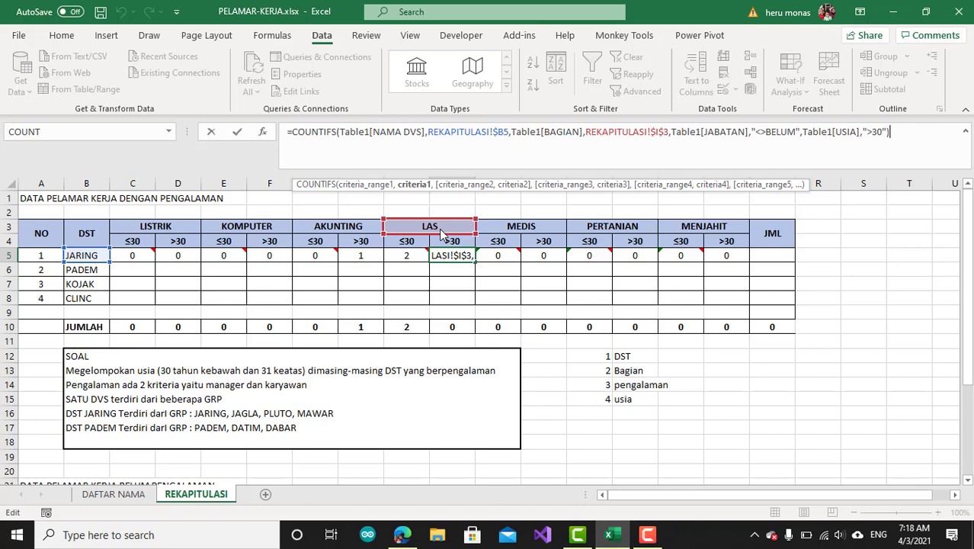
key(Return)
Move the BAGIAN criterion reference in the JARING formulas K5 and L5 to the MEDIS header in row 3
click(497, 255)
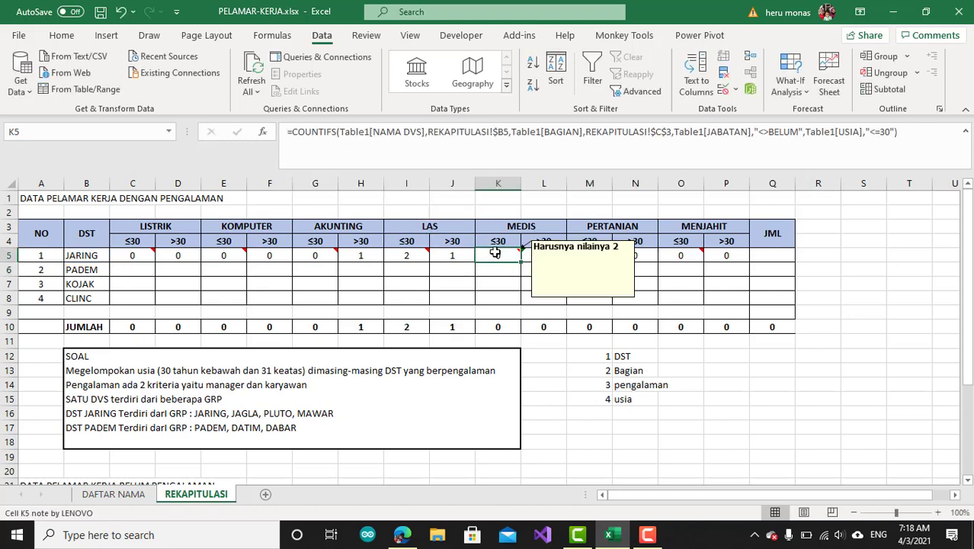
click(458, 155)
drag(183, 234, 526, 236)
key(Return)
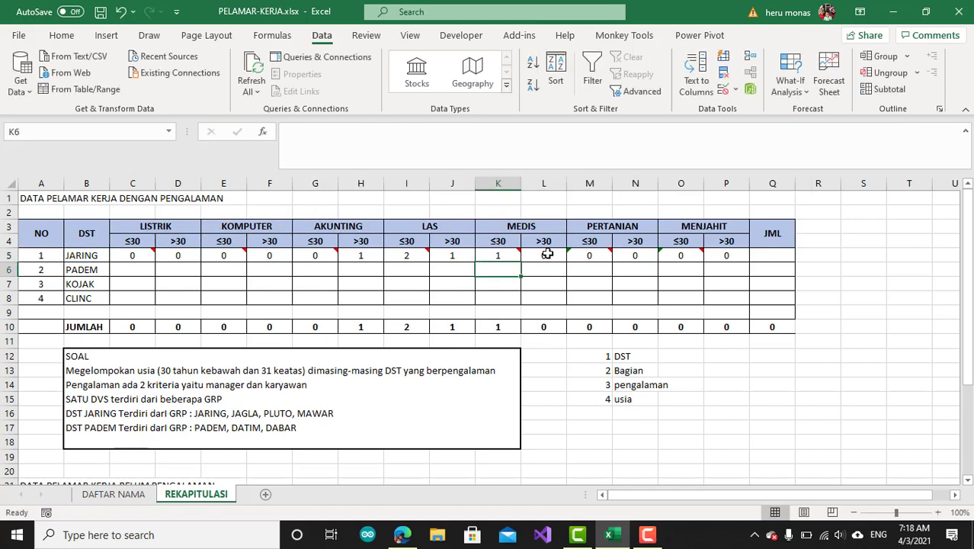
click(548, 254)
double_click(555, 254)
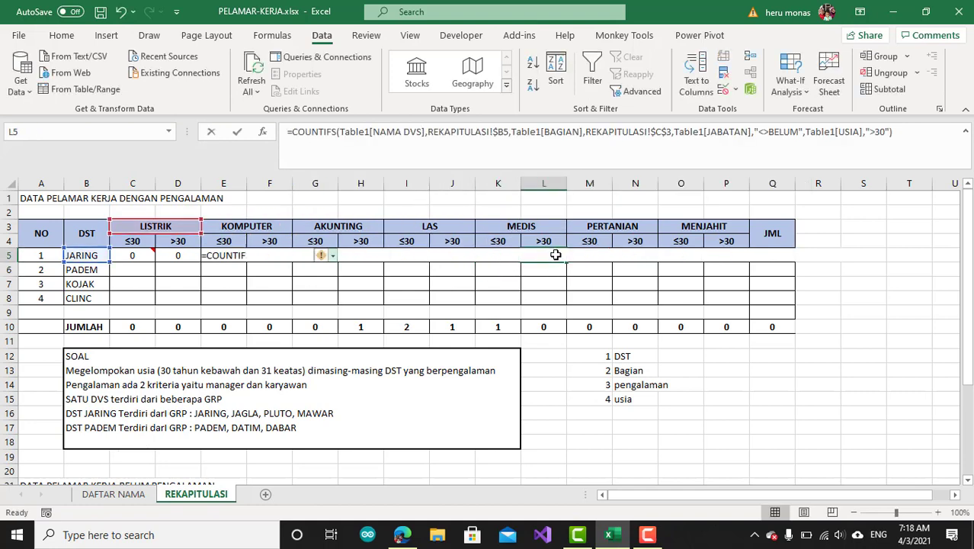
drag(188, 234, 544, 228)
key(Return)
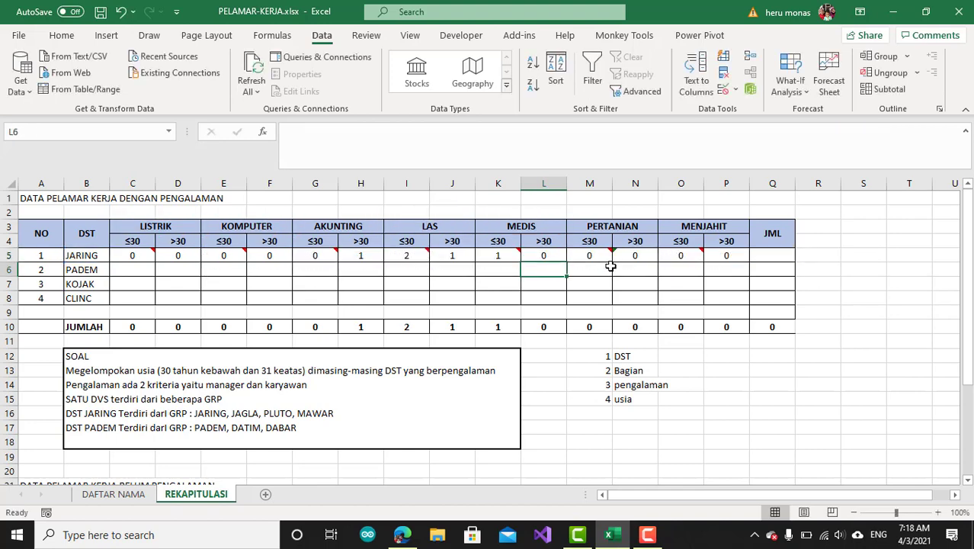
Move the BAGIAN criterion reference in the JARING formulas M5 and N5 to the PERTANIAN header, $M$3
click(604, 257)
click(485, 152)
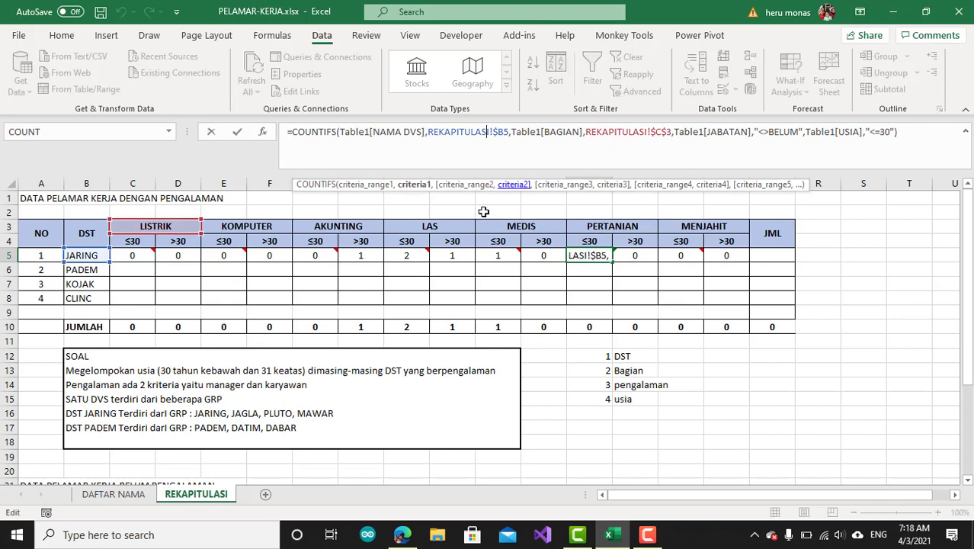
drag(173, 238, 614, 233)
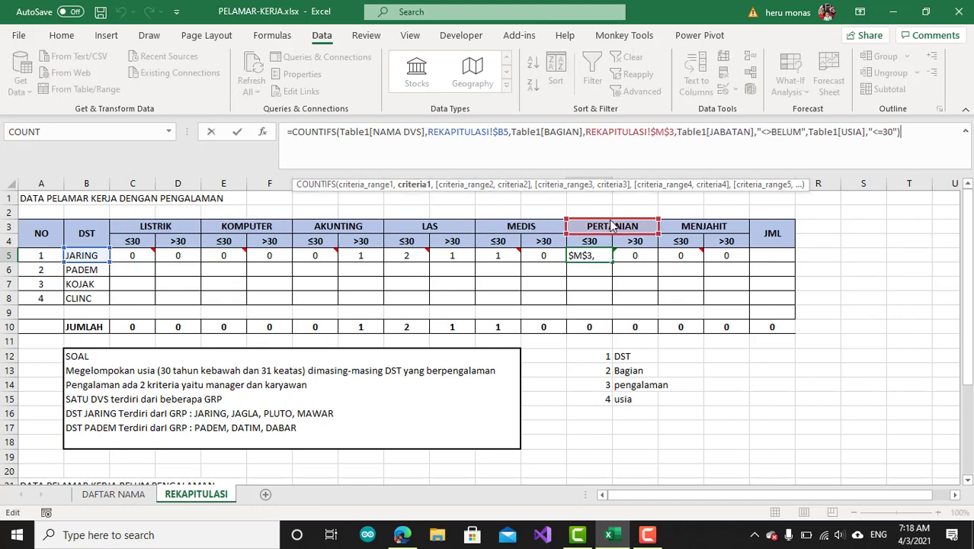
key(Return)
click(639, 256)
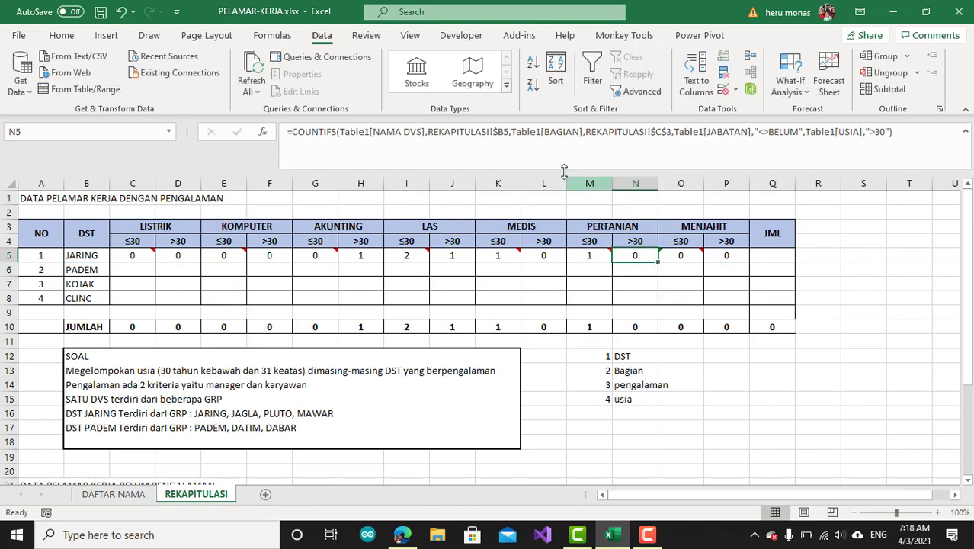
click(516, 158)
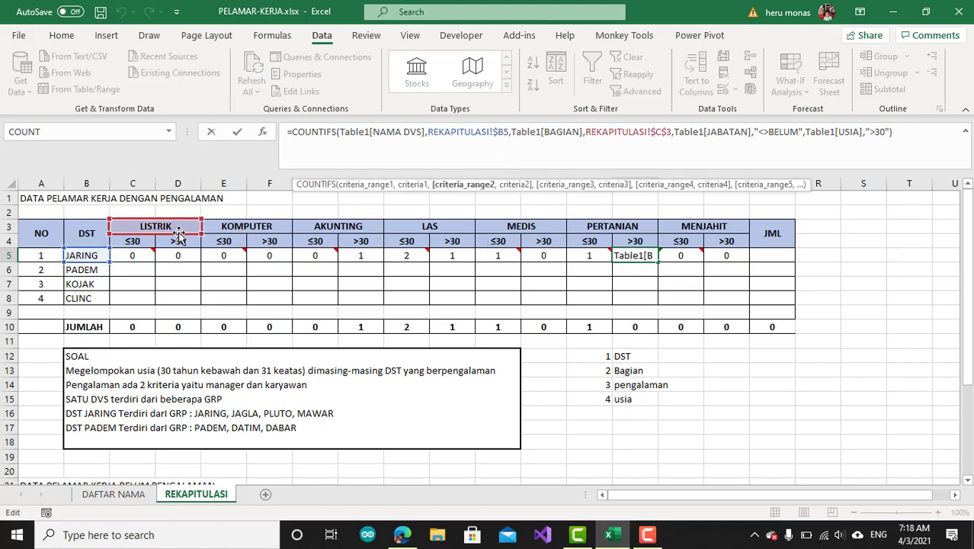
drag(177, 236, 615, 236)
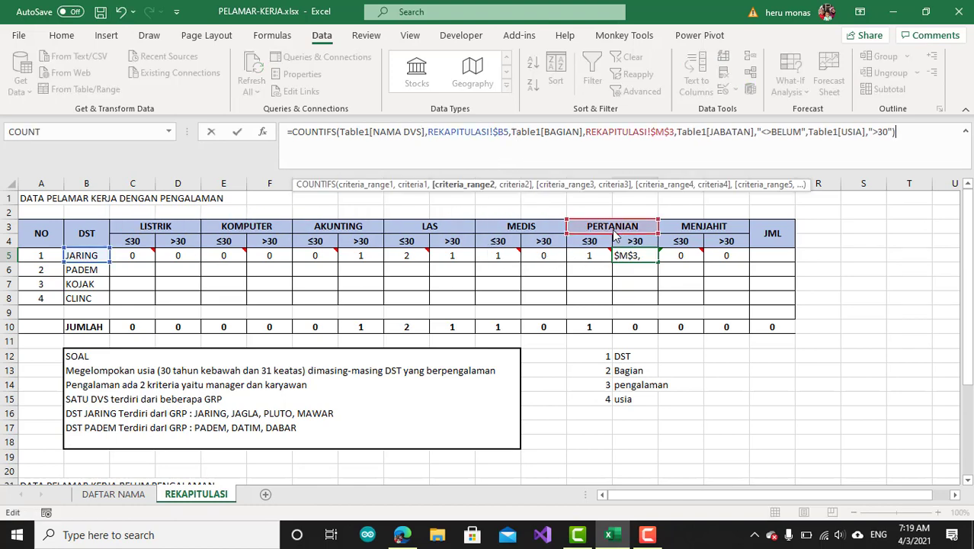
key(Return)
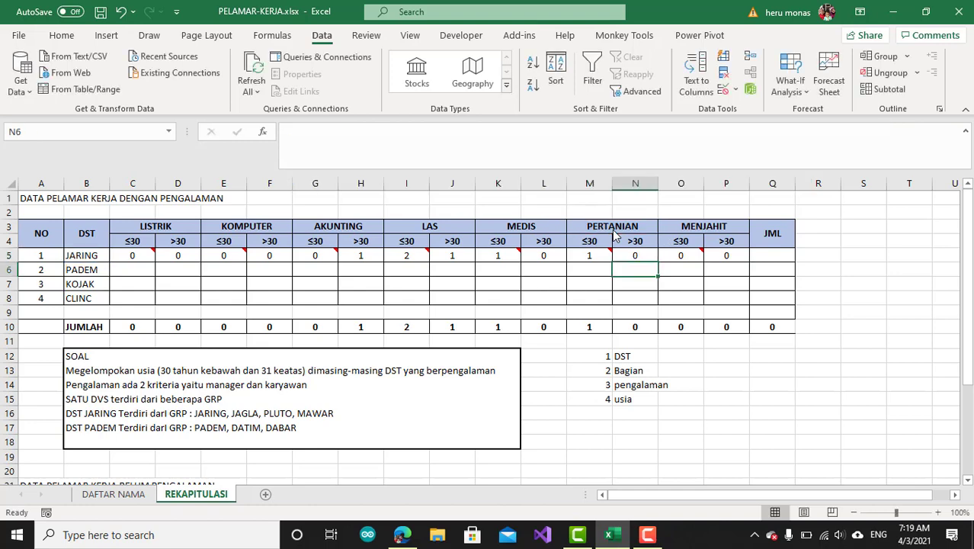
Move the BAGIAN criterion reference in the JARING formulas O5 and P5 to the MENJAHIT header, $O$3
click(678, 256)
click(491, 152)
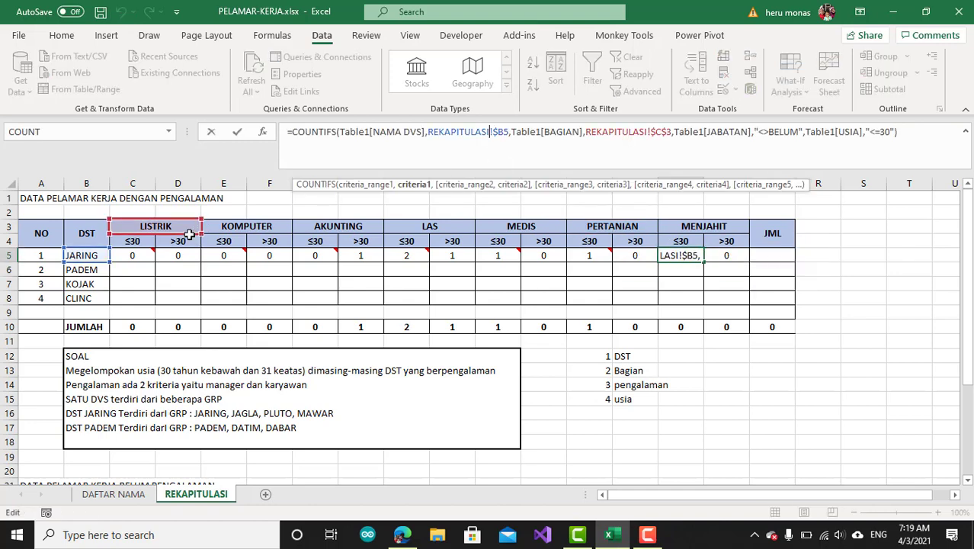
drag(189, 236, 724, 233)
key(Return)
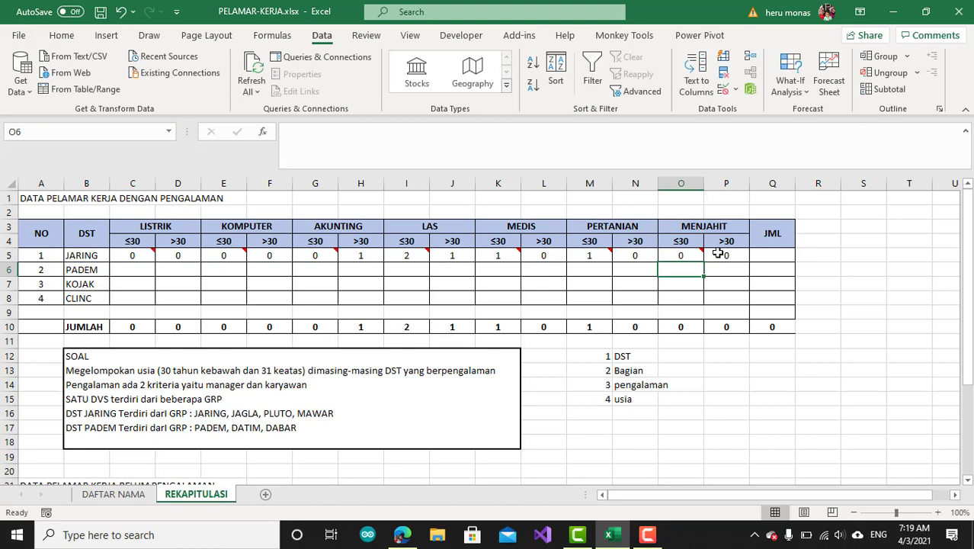
click(719, 254)
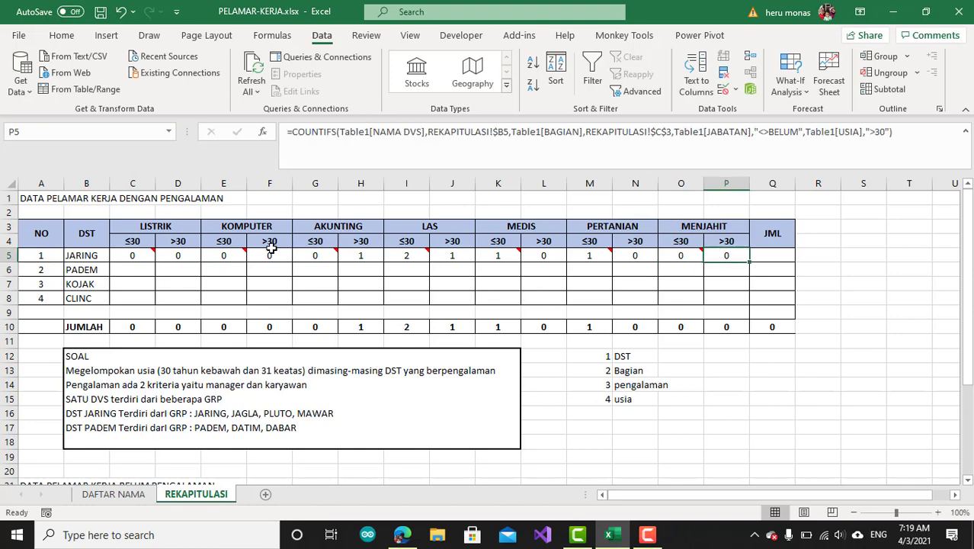
click(711, 157)
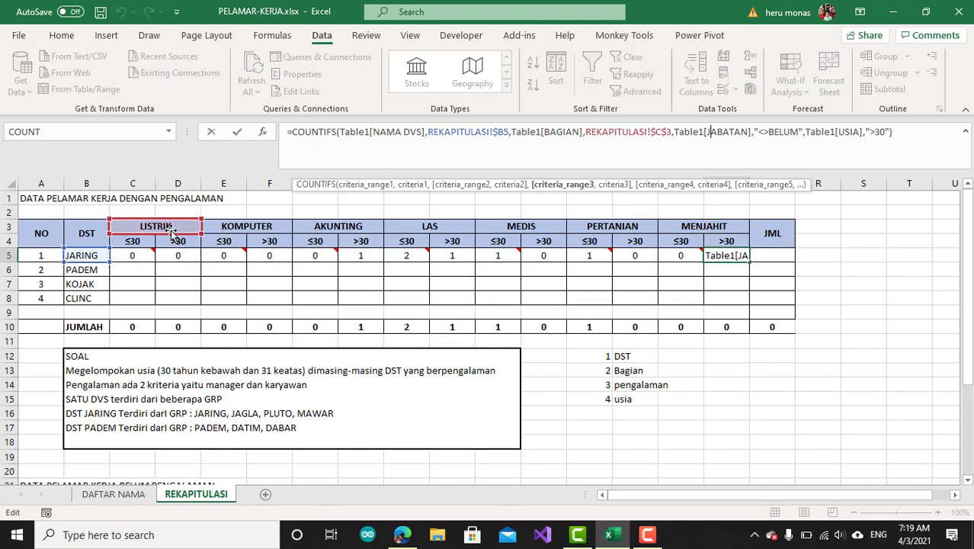
drag(172, 236, 724, 250)
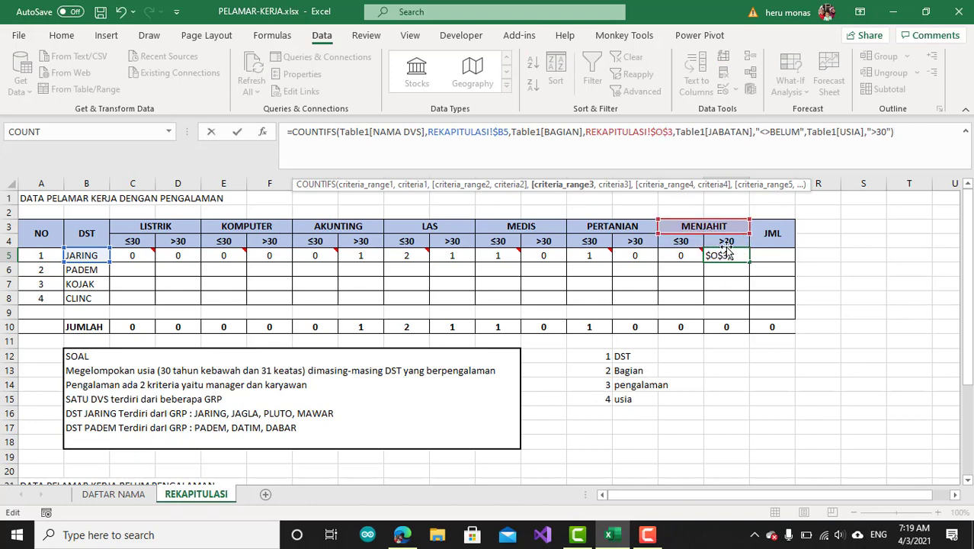
key(Return)
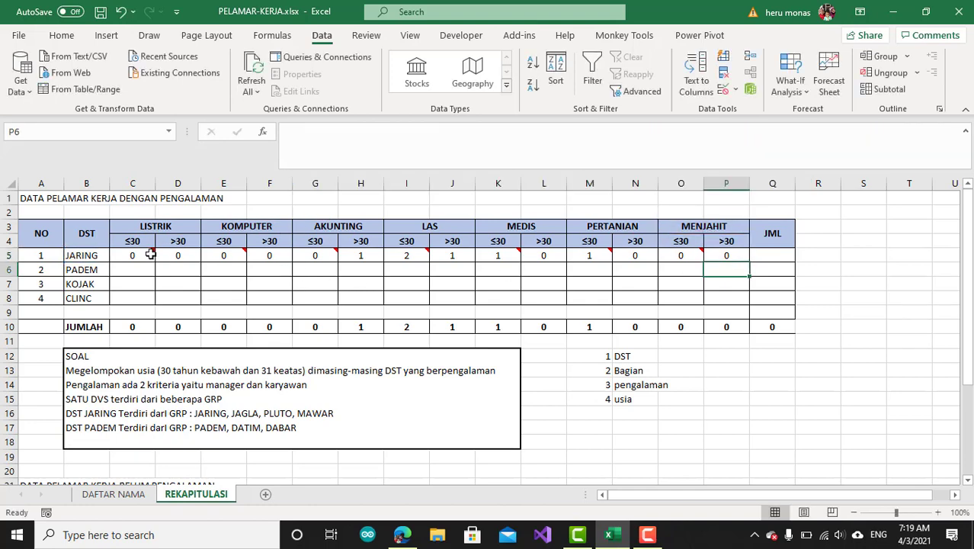
Delete the cell notes in the JARING row C5:P5 and fill its COUNTIFS formulas down through the CLINC row 8
drag(152, 254, 713, 255)
mouse_move(417, 254)
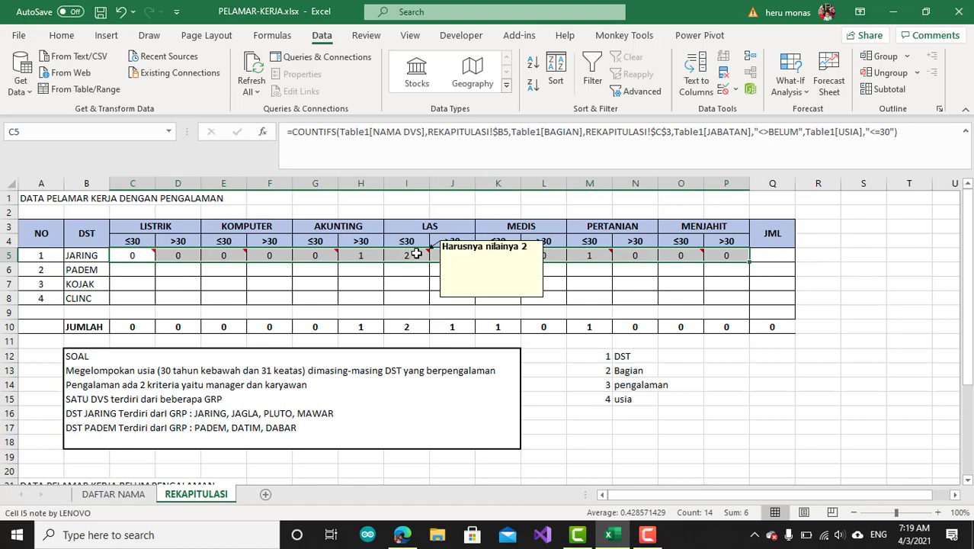
right_click(418, 253)
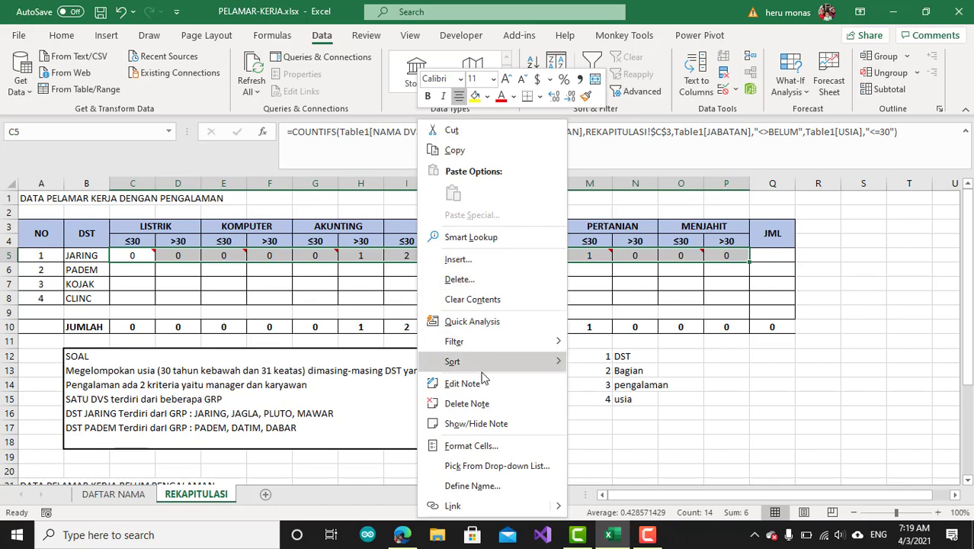
click(481, 402)
click(448, 299)
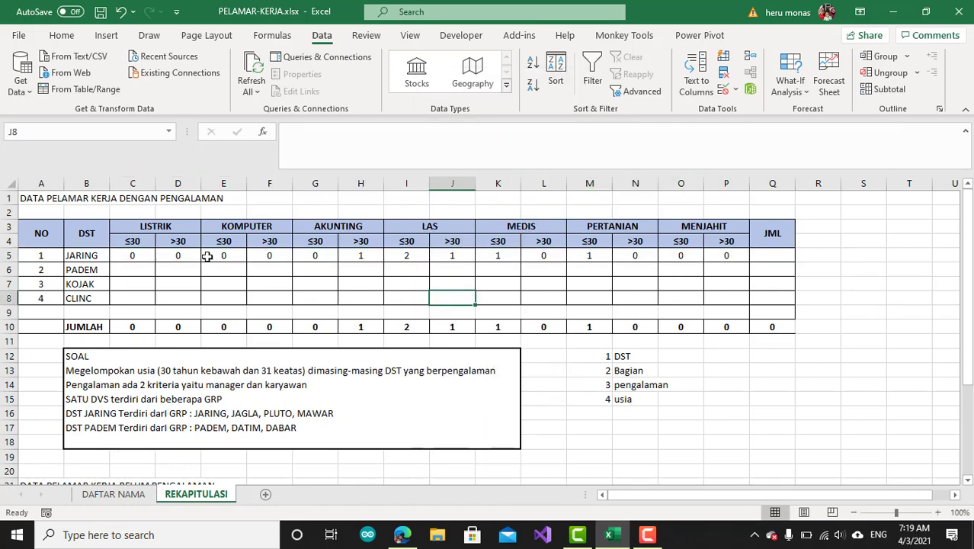
drag(135, 257, 749, 303)
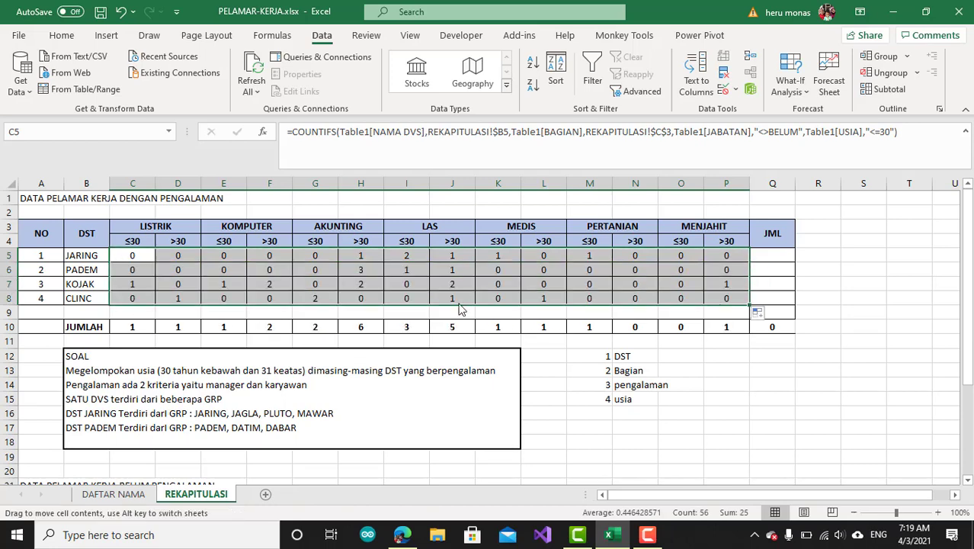
Examine which DST and section headers the filled CLINC formulas in C8, J8 and I8 refer to
click(138, 298)
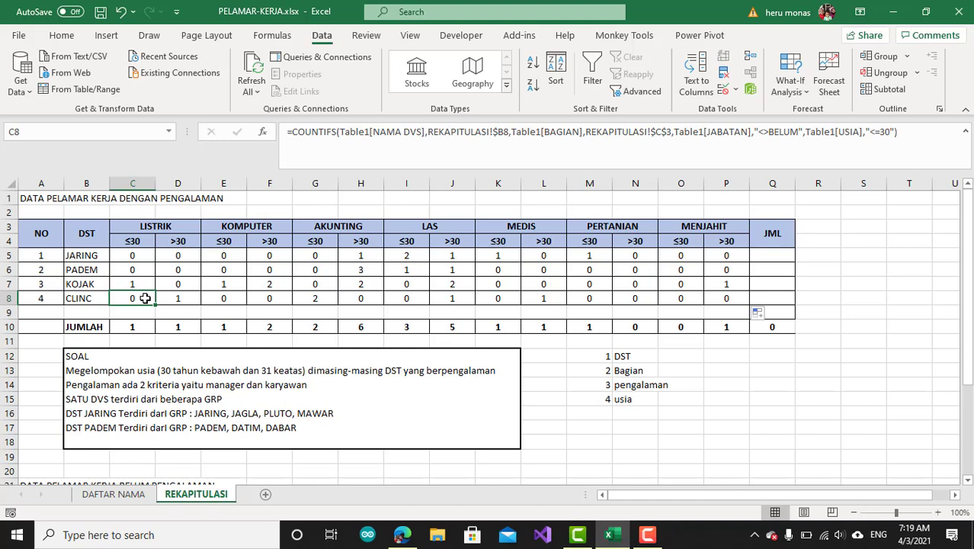
double_click(145, 298)
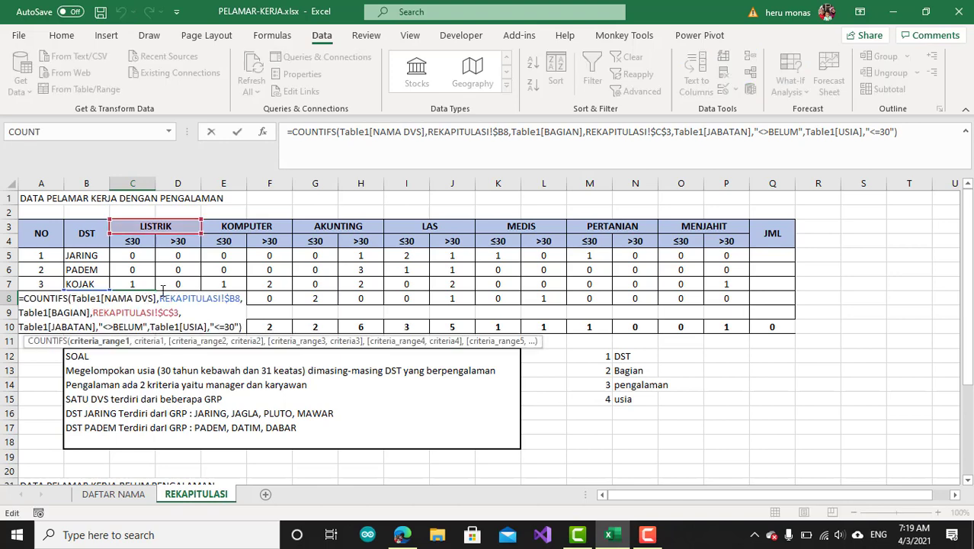
click(326, 152)
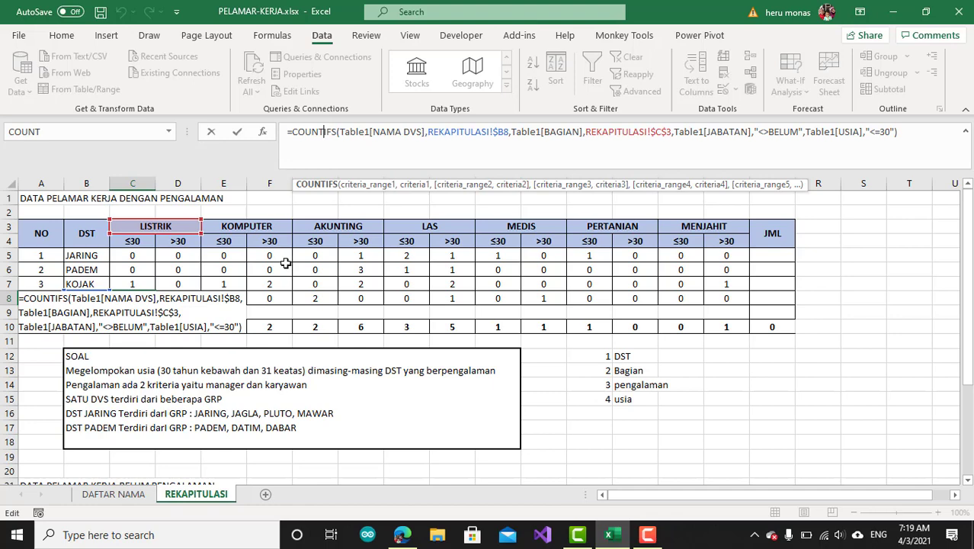
key(Return)
click(452, 298)
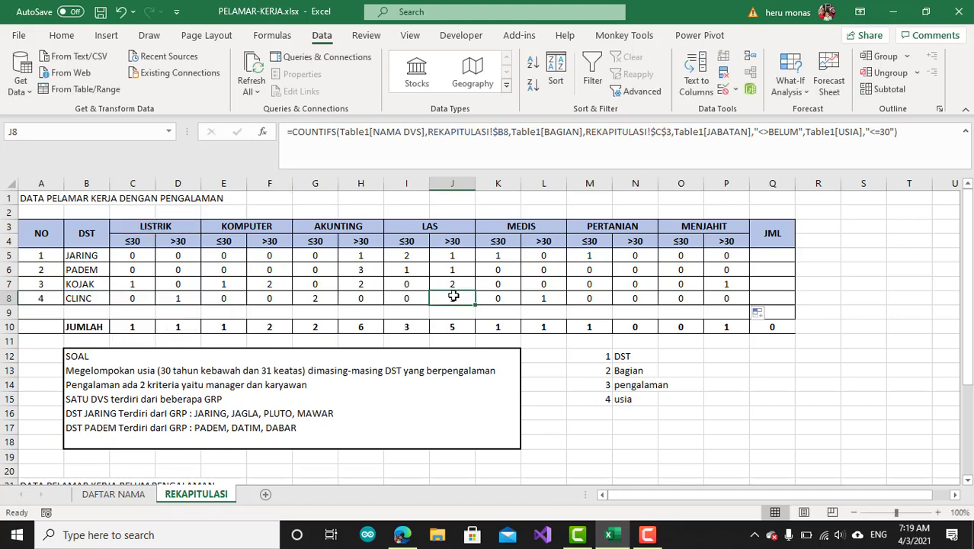
click(463, 149)
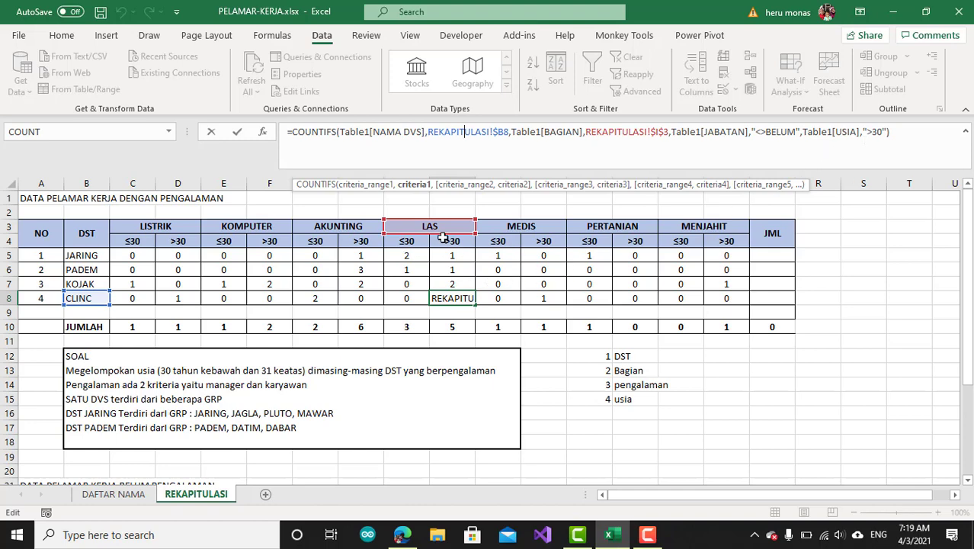
key(Escape)
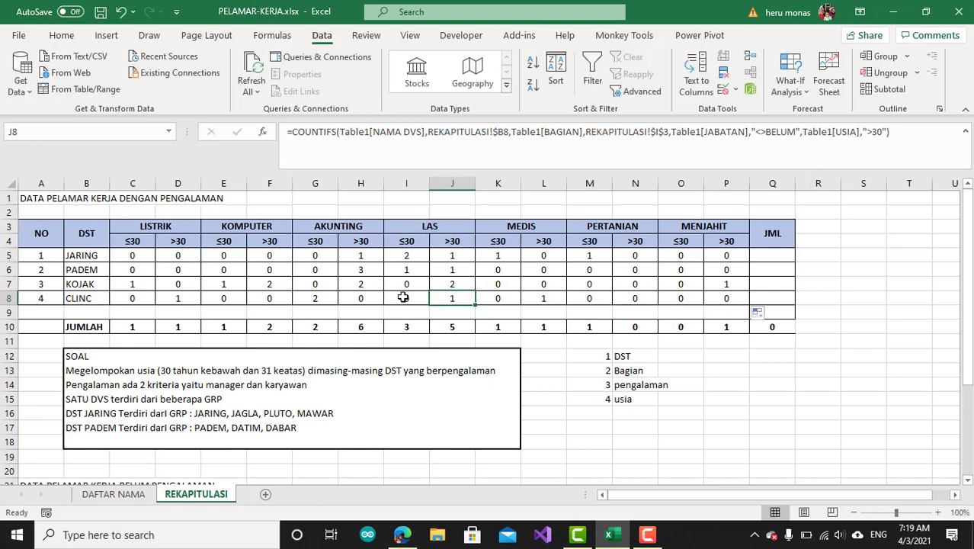
click(405, 297)
click(408, 157)
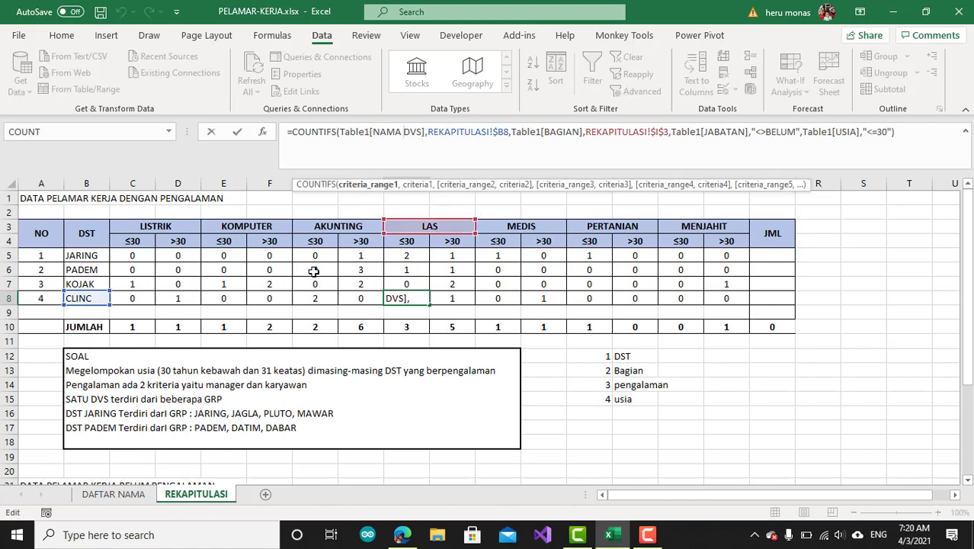
key(Return)
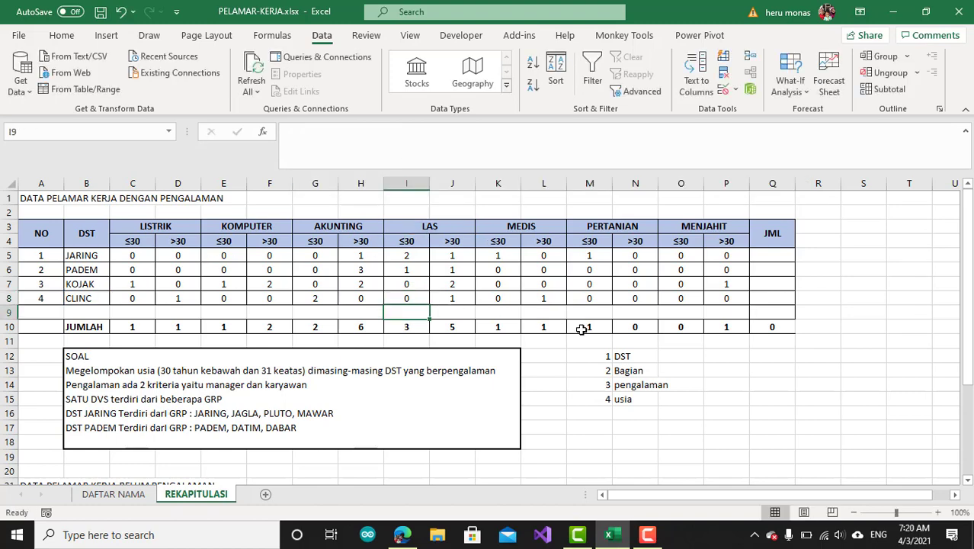
click(777, 258)
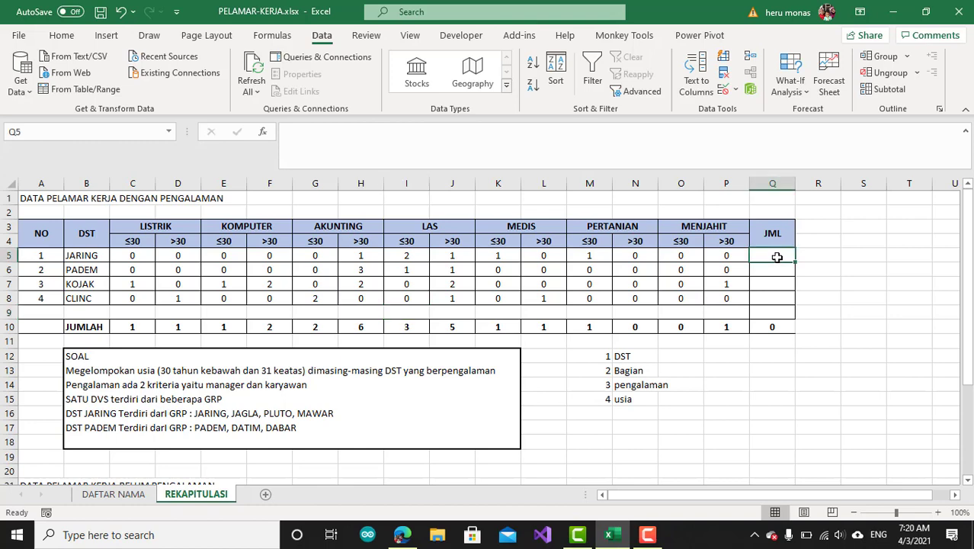
text(=)
key(BackSpace)
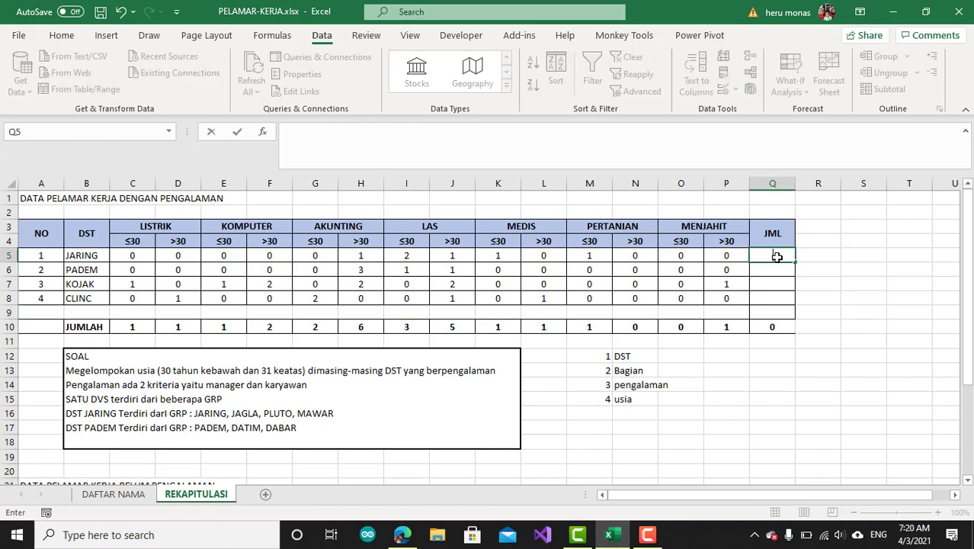
key(Escape)
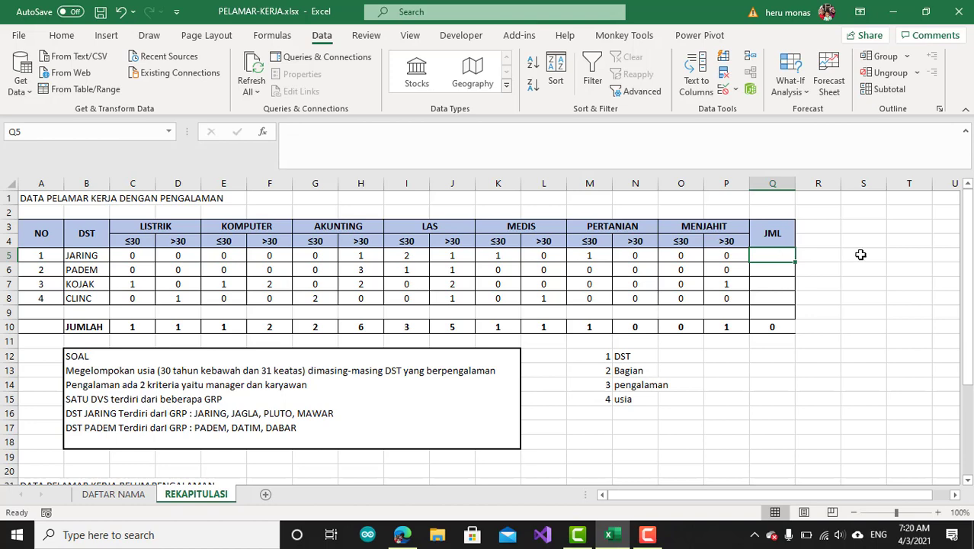
click(825, 283)
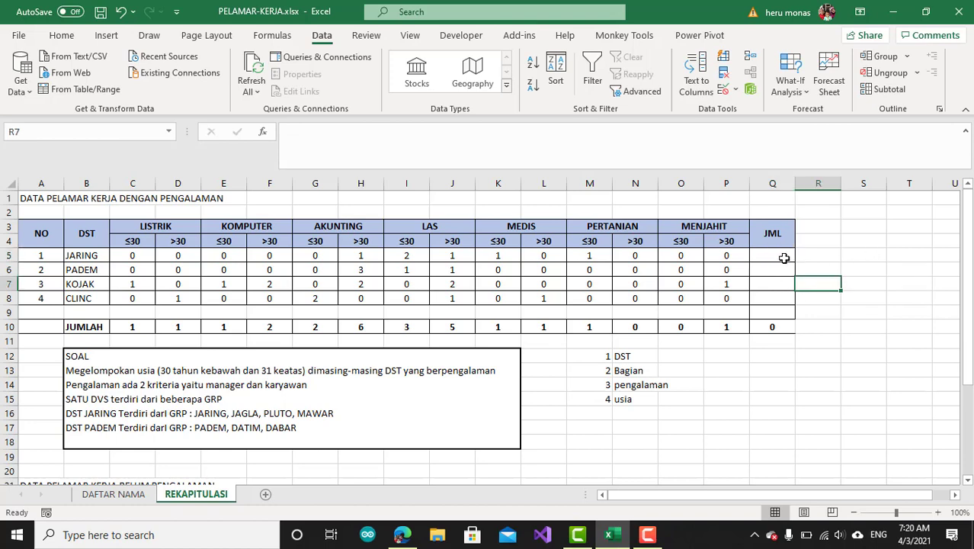
Sum C5:P5 in the JML cell Q5 and fill the formula down to Q8 for all four DSTs
click(783, 257)
key(alt+equal)
key(Return)
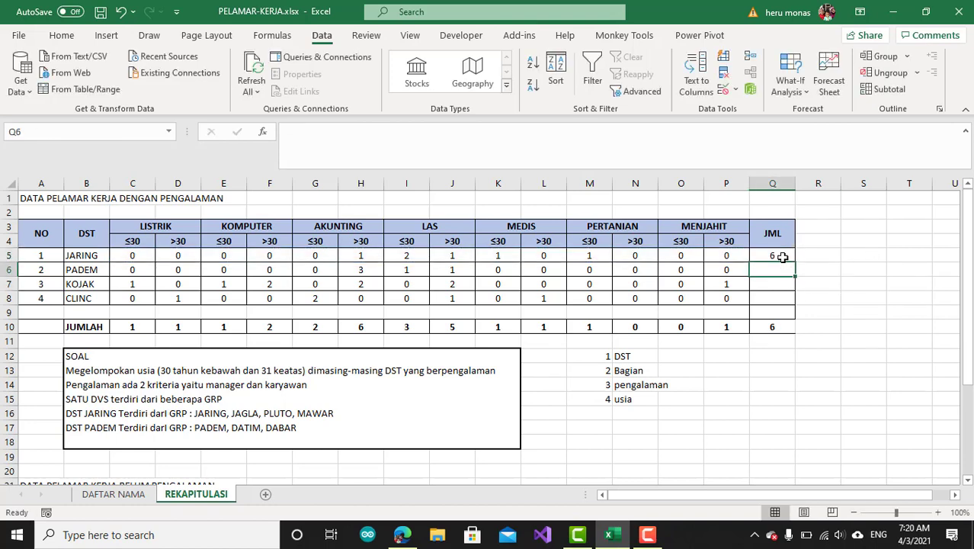
click(783, 258)
drag(794, 264, 796, 303)
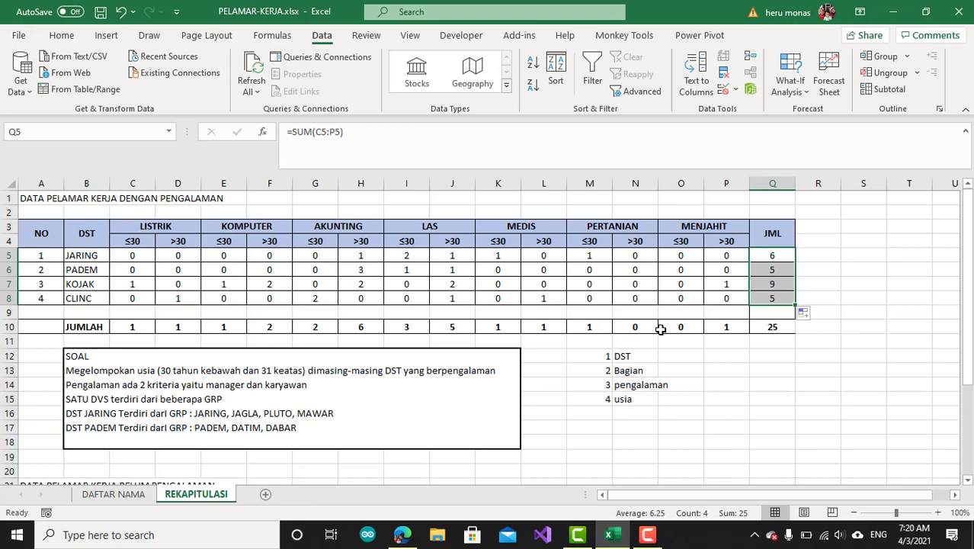
click(769, 328)
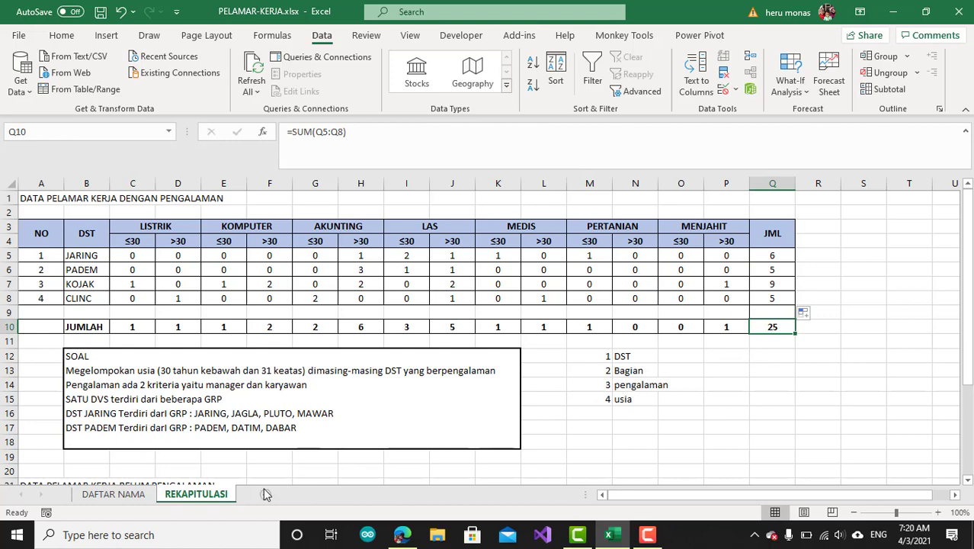
Filter the JABATAN column on the DAFTAR NAMA sheet to show only KARYAWAN and MANAGER
click(131, 495)
click(256, 301)
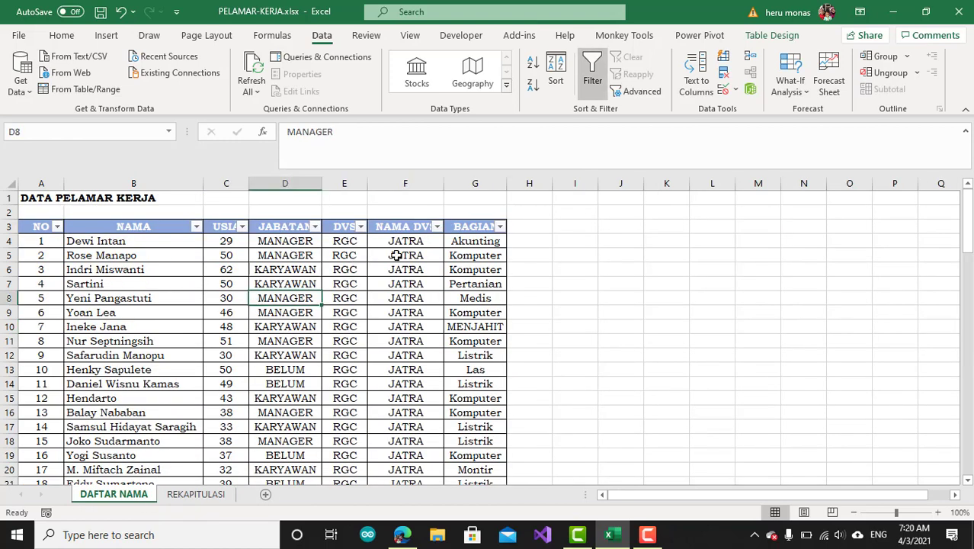
click(315, 226)
click(160, 366)
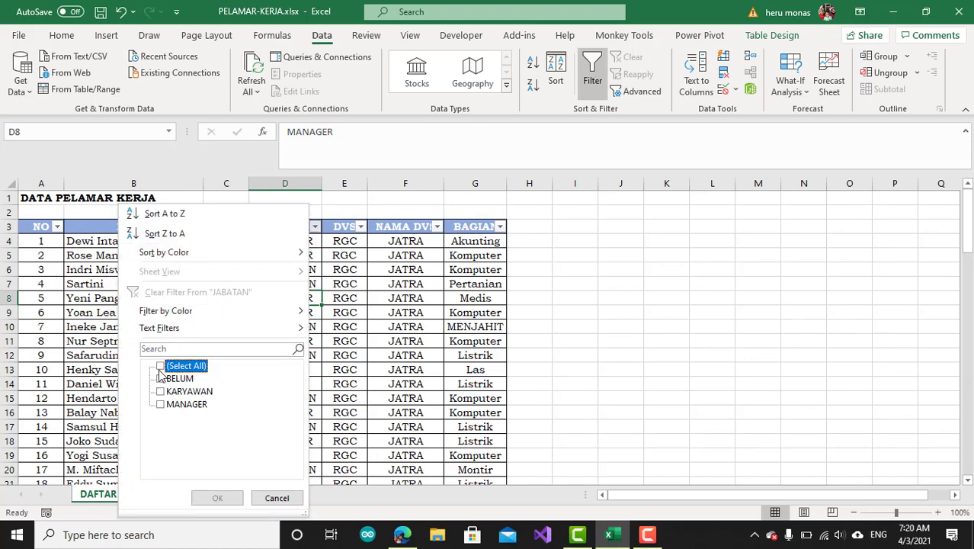
click(160, 379)
click(161, 381)
click(160, 391)
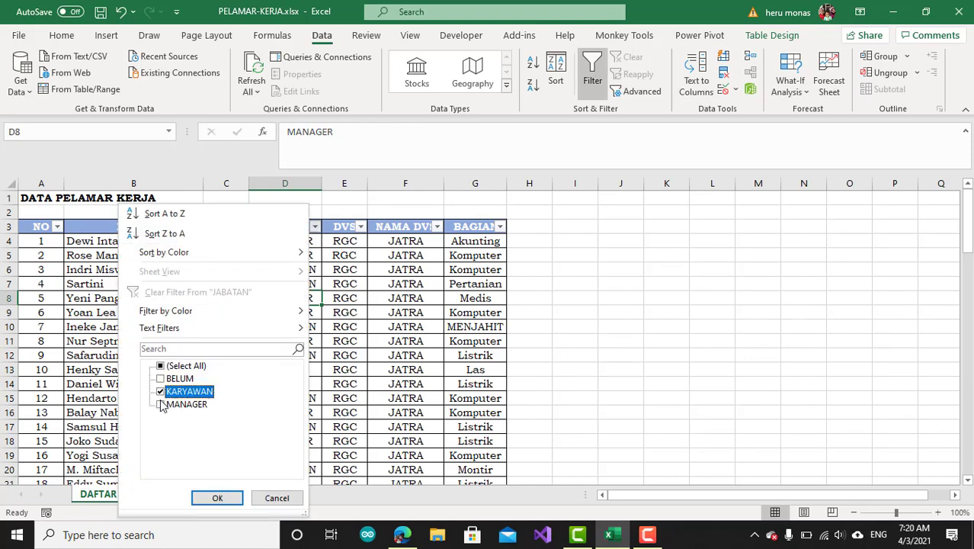
click(161, 404)
click(218, 498)
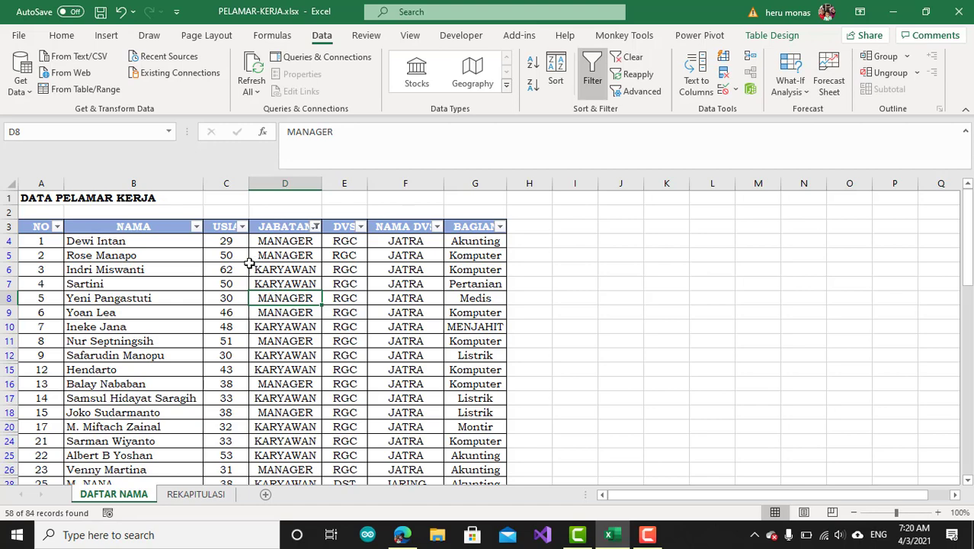
Select the filtered NAMA entries from B4 to the last row to count the experienced applicants and review their divisions
click(149, 242)
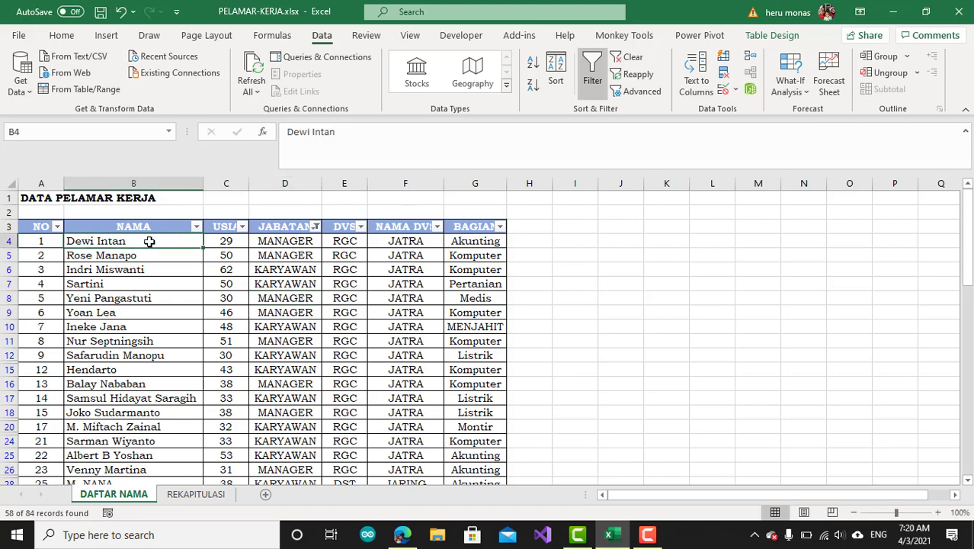
key(ctrl+shift+Down)
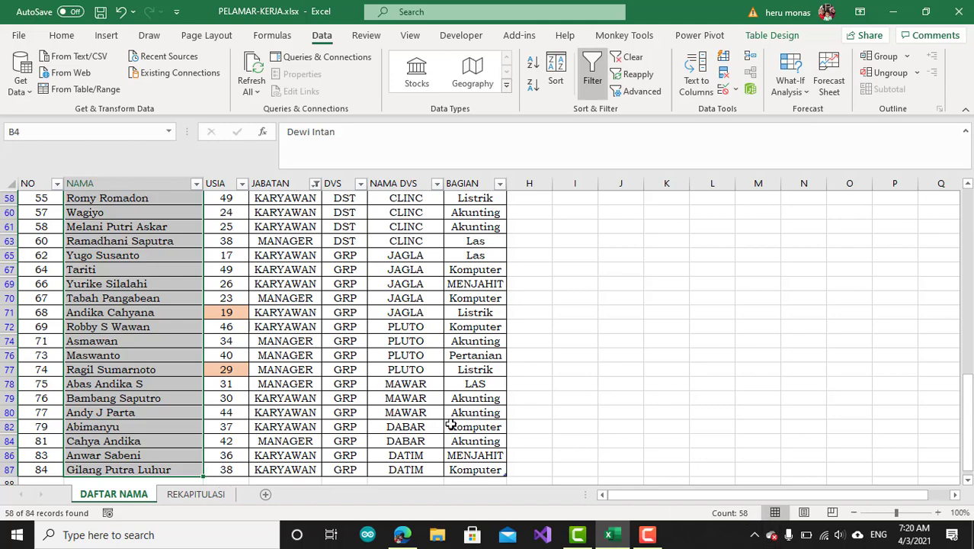
scroll(356, 420, up, 6)
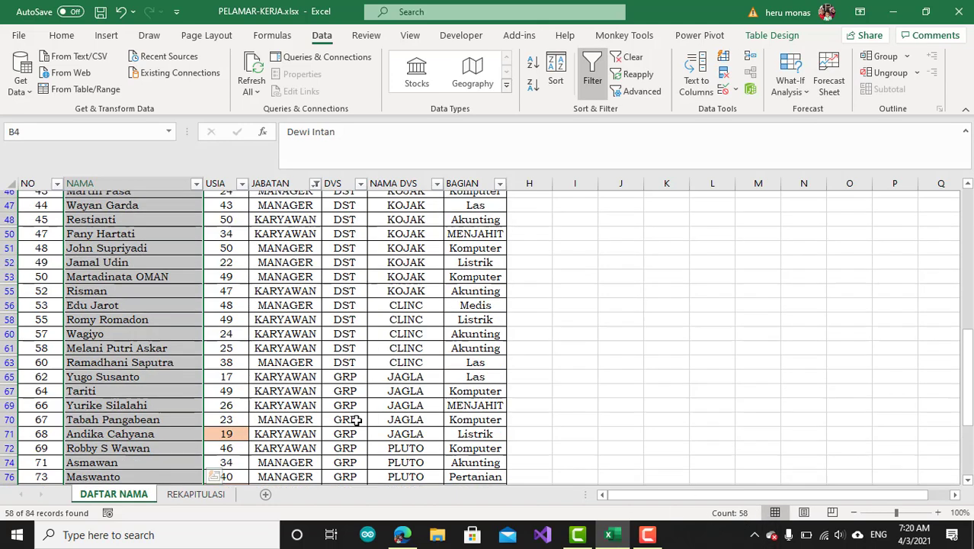
scroll(356, 420, up, 10)
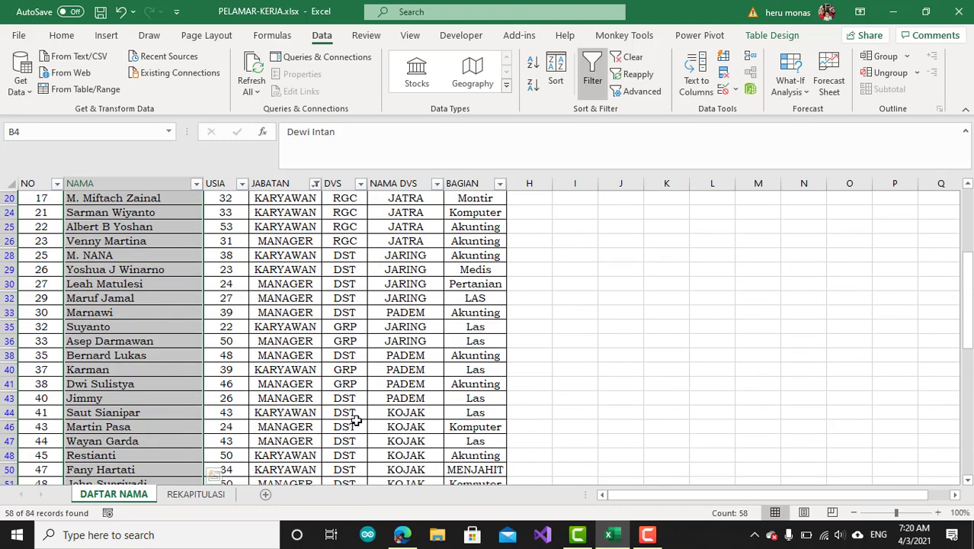
scroll(356, 420, down, 3)
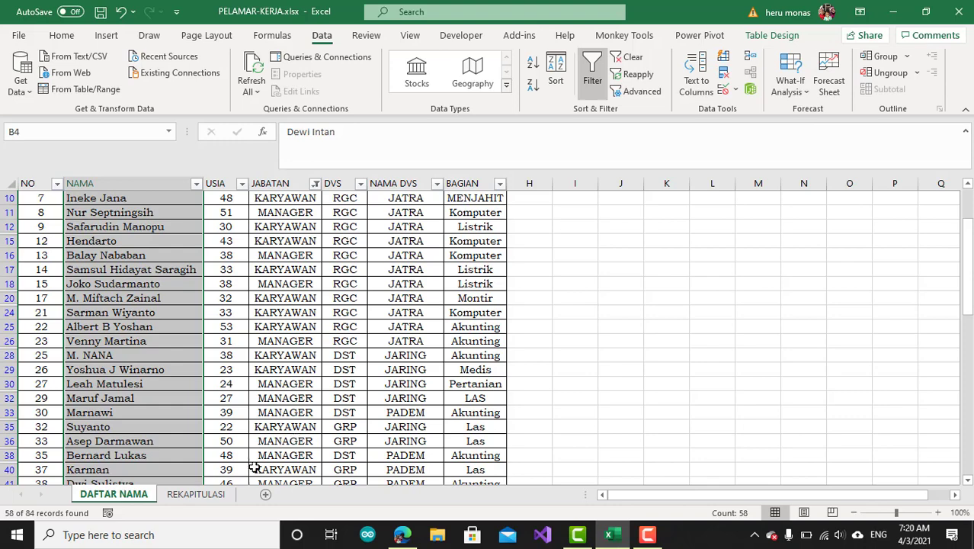
Clear the JABATAN filter on the DAFTAR NAMA sheet so that all applicants are listed
click(241, 425)
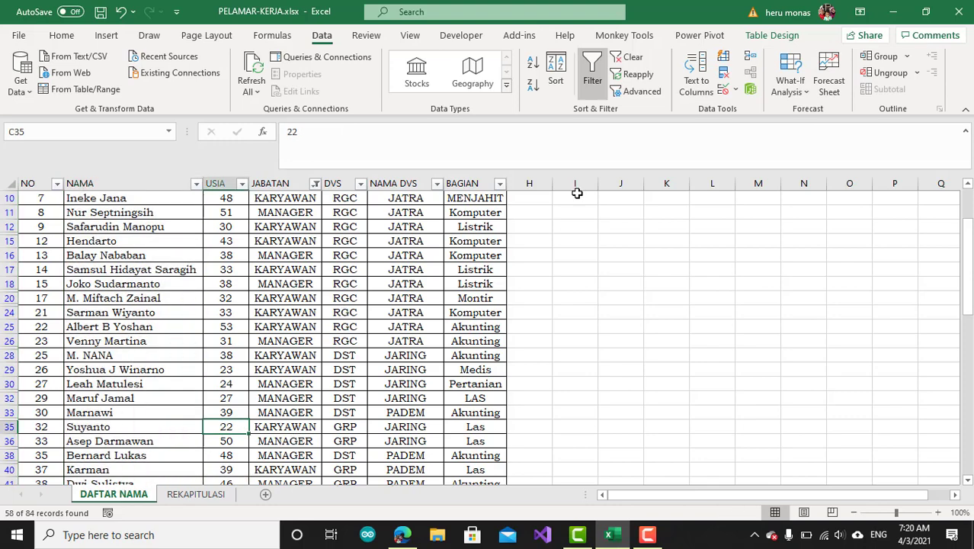
click(632, 57)
click(379, 357)
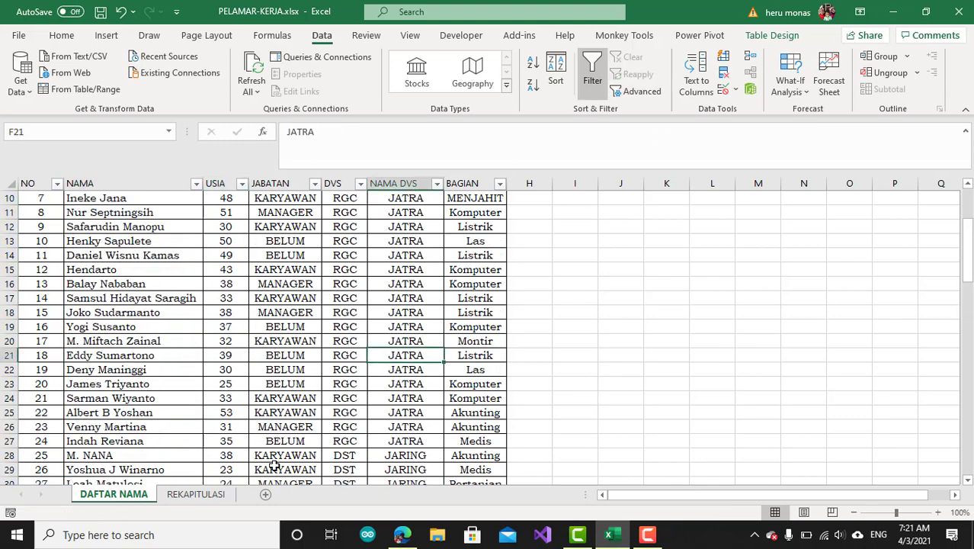
Compare the recap table on REKAPITULASI with the division names available in the NAMA DVS filter of DAFTAR NAMA
click(198, 494)
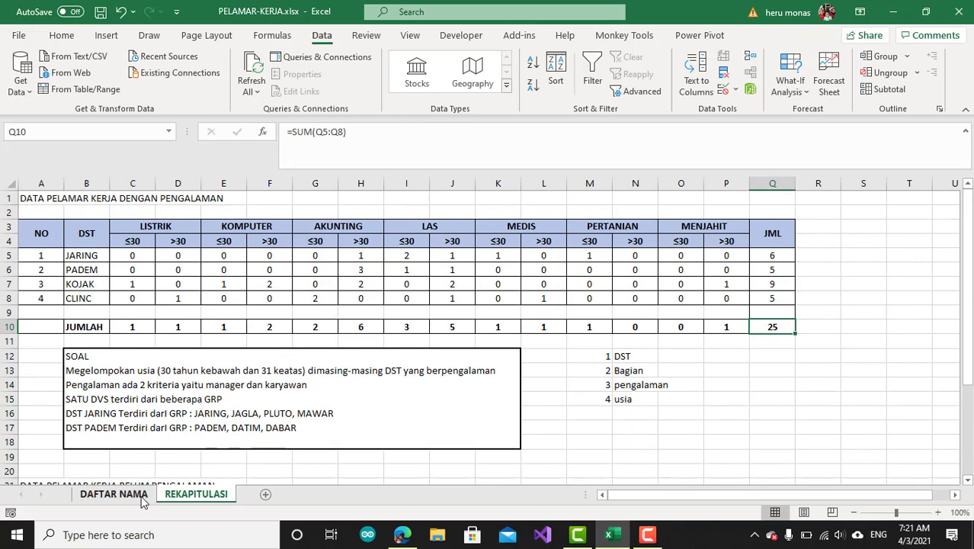
click(114, 494)
scroll(402, 342, down, 4)
scroll(404, 343, up, 1)
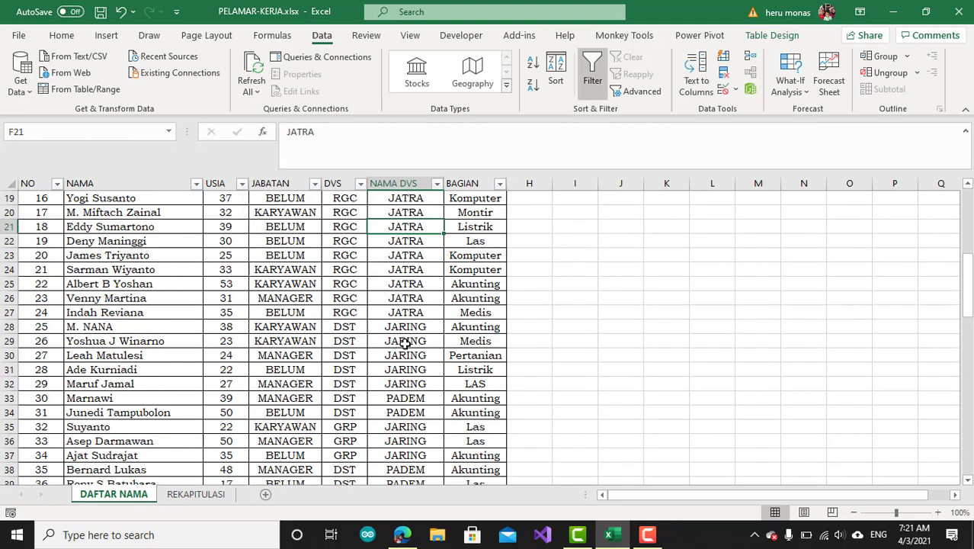
scroll(403, 342, up, 4)
click(437, 184)
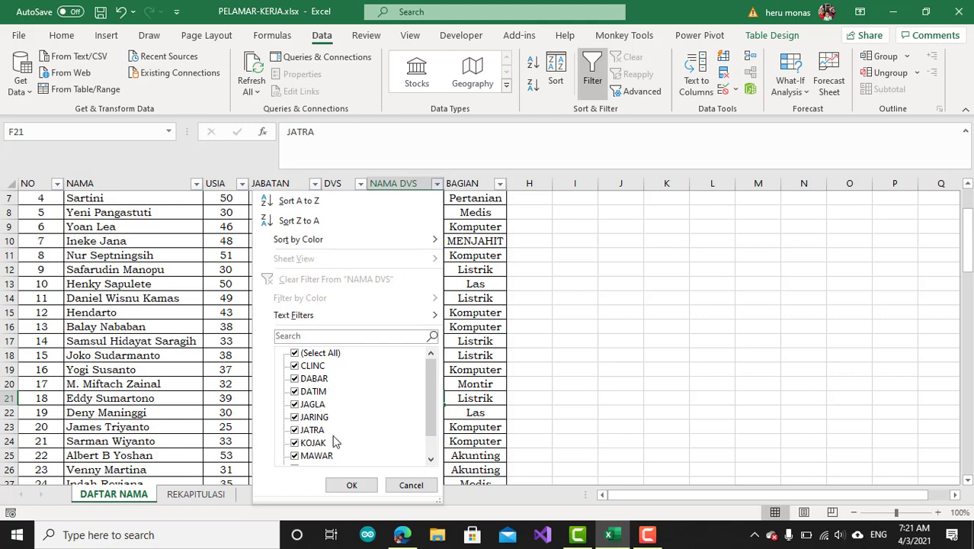
scroll(381, 449, down, 1)
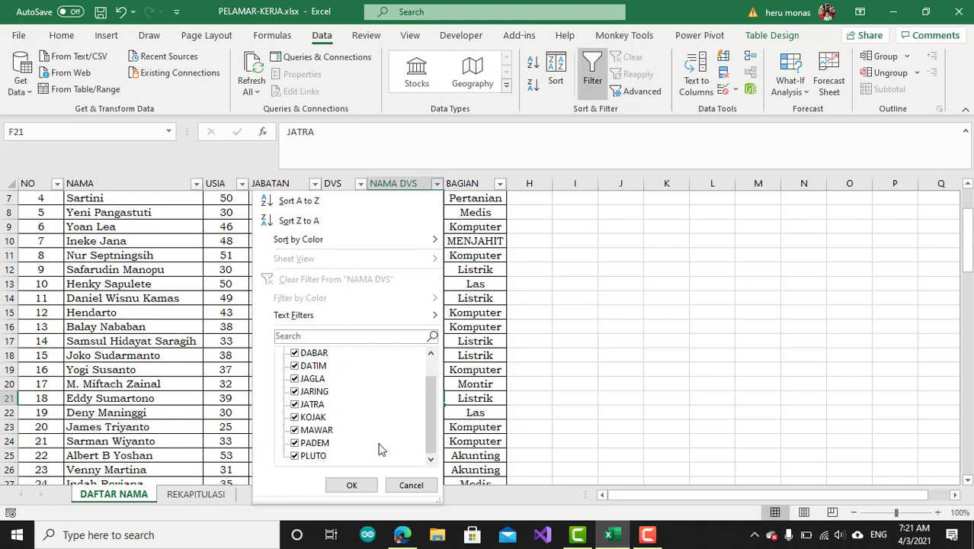
click(395, 487)
Review the DST names JARING, PADEM, KOJAK and CLINC in B5:B8 on the REKAPITULASI sheet
click(205, 490)
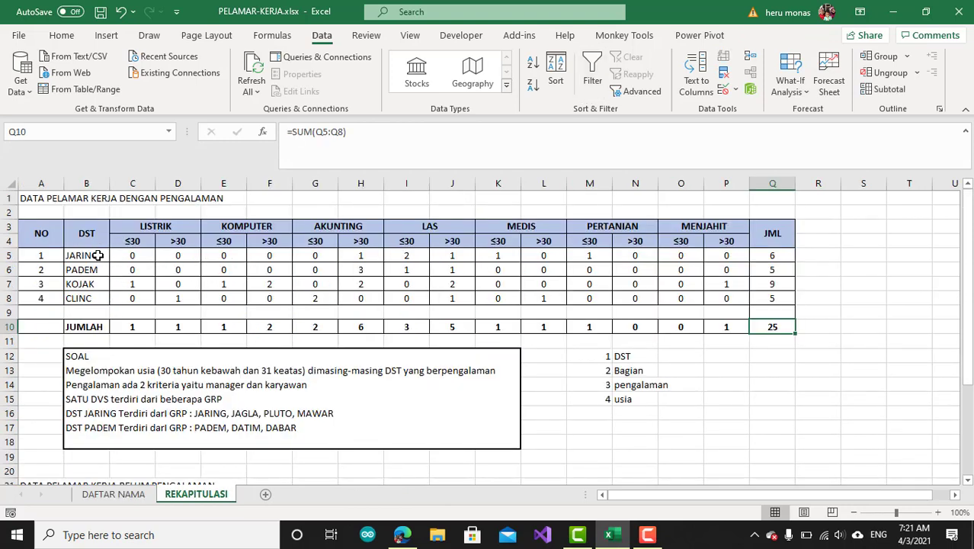
click(98, 256)
click(97, 270)
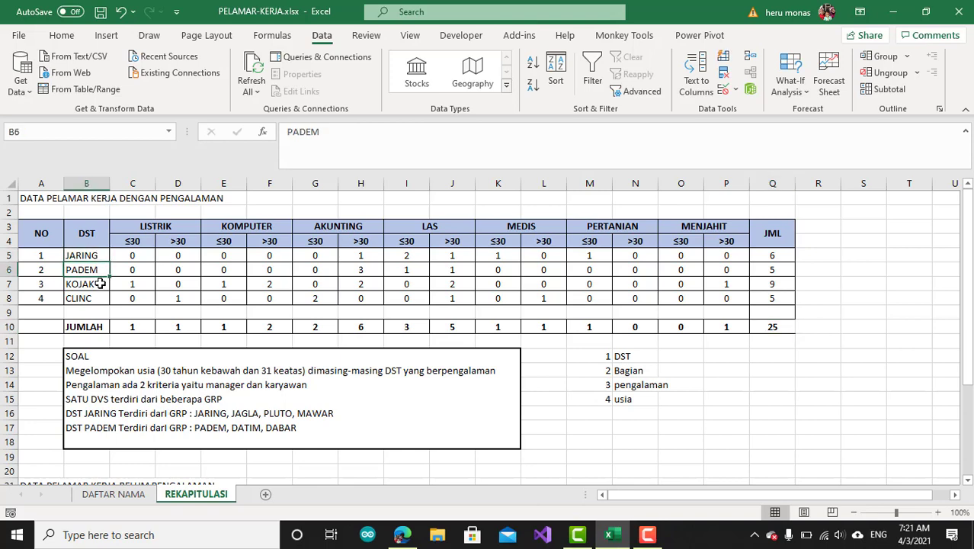
click(97, 284)
click(100, 299)
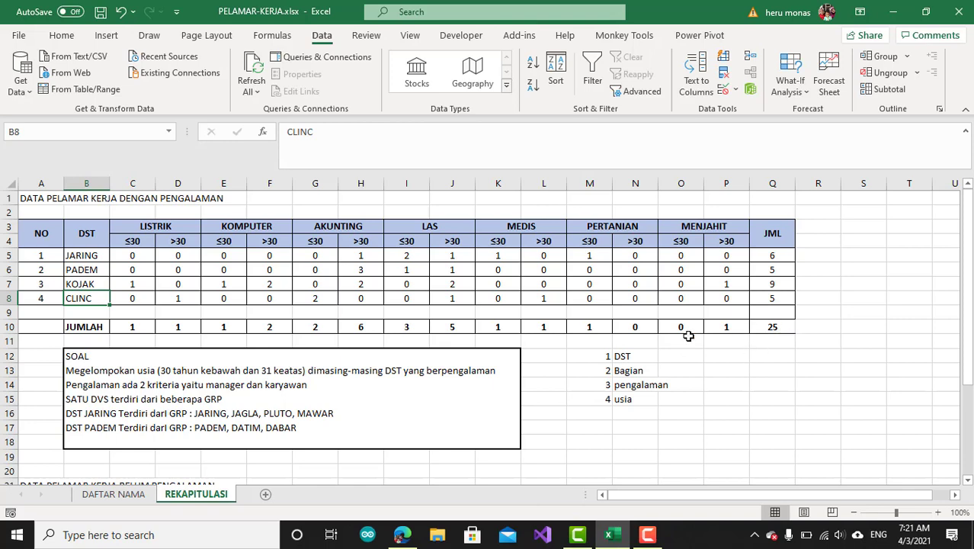
Copy the COUNTIFS formula text from C5 into C24, the JARING LISTRIK ≤30 cell of the BELUM PENGALAMAN table
scroll(383, 344, down, 5)
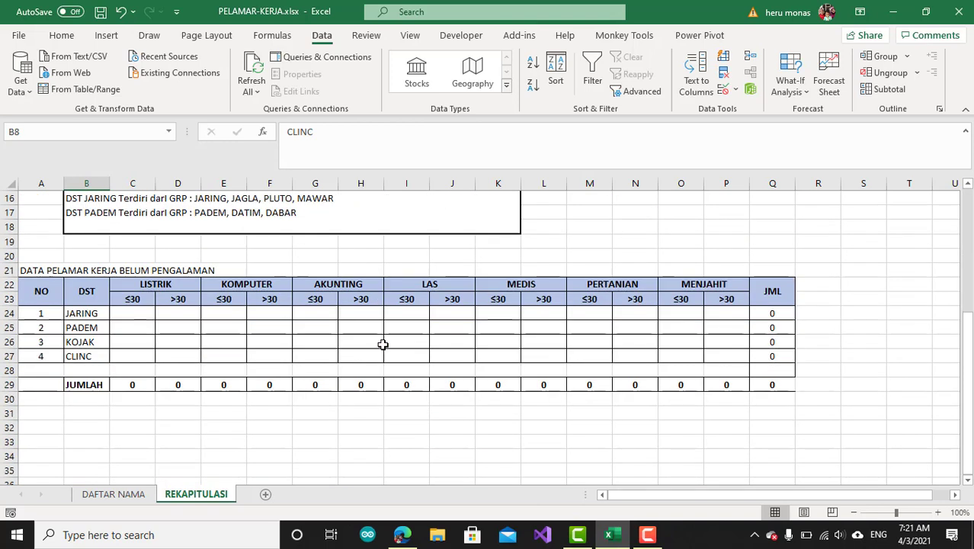
click(133, 314)
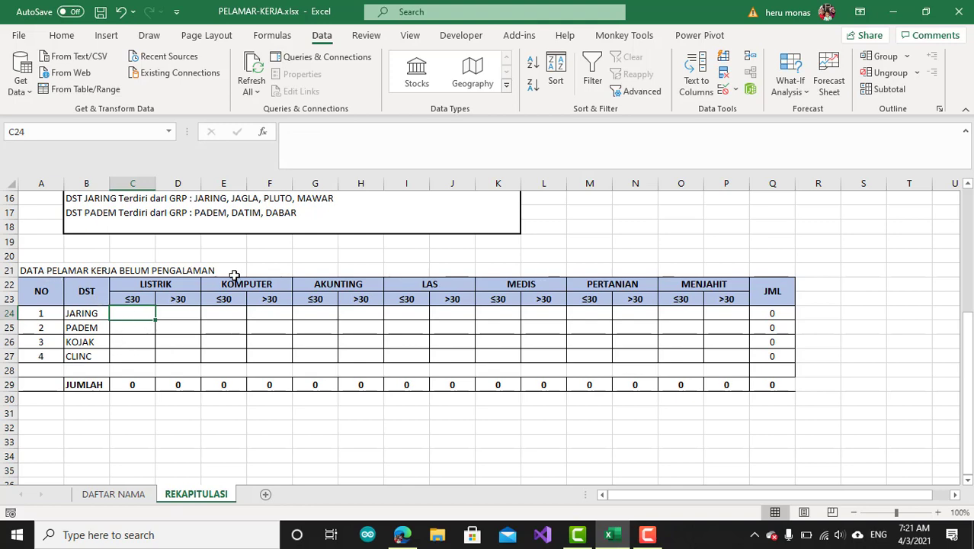
scroll(311, 291, up, 5)
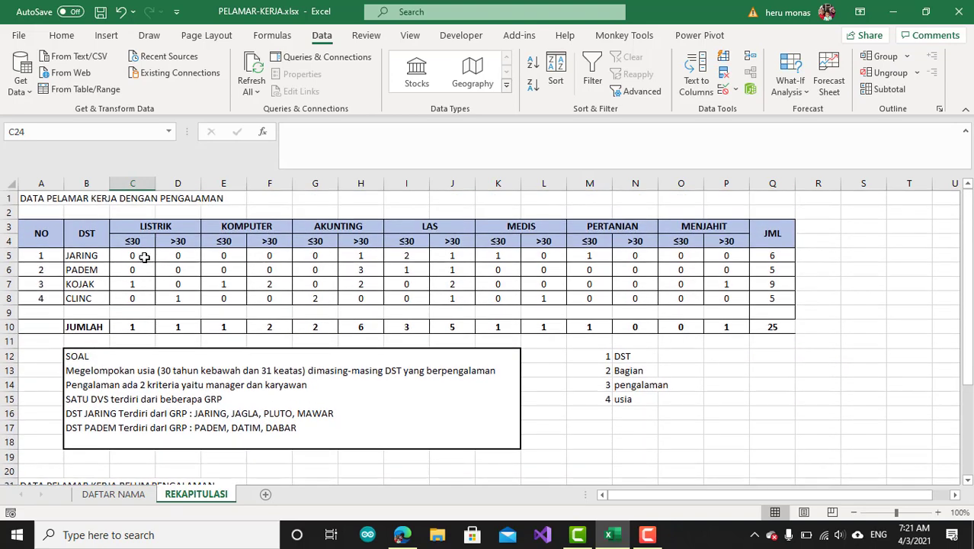
click(132, 257)
drag(924, 136, 226, 140)
key(ctrl+c)
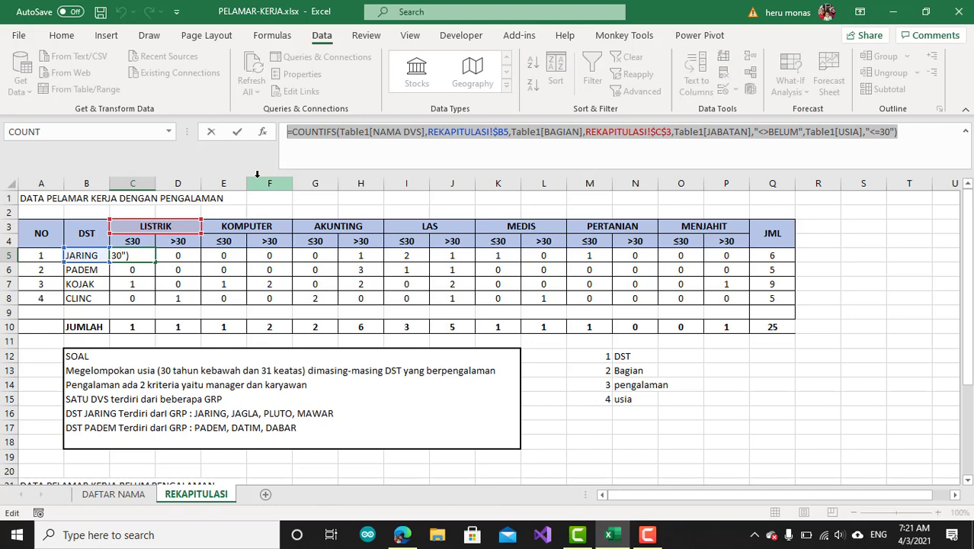
key(Escape)
scroll(294, 293, down, 7)
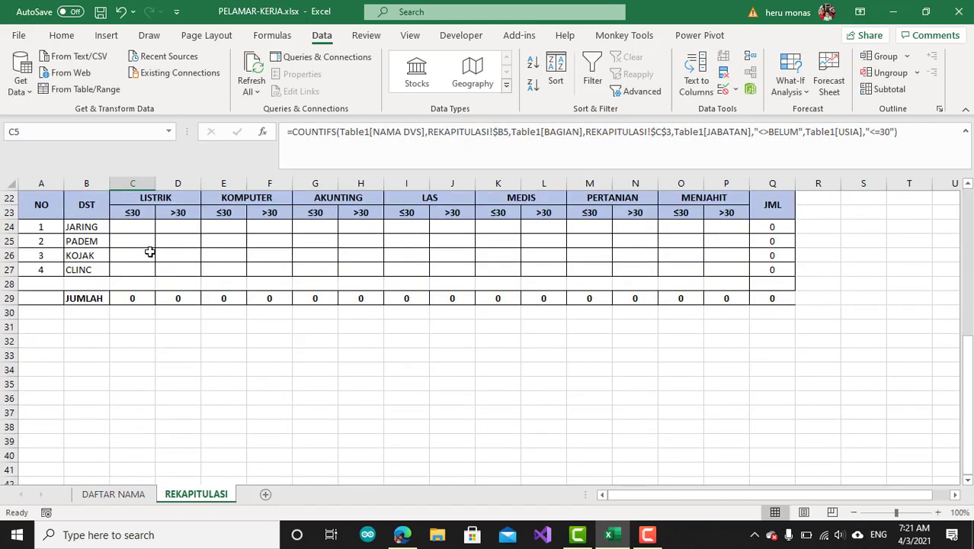
click(141, 227)
click(345, 149)
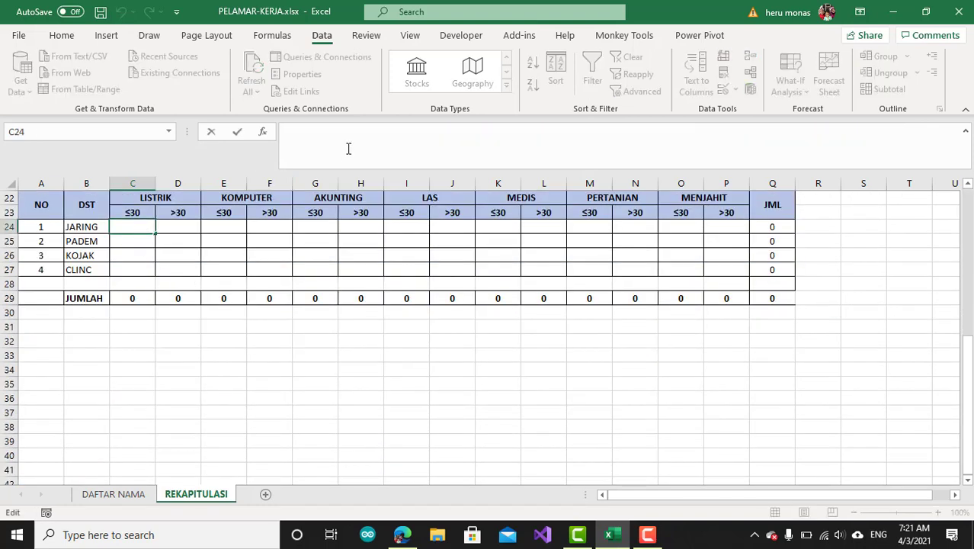
key(ctrl+v)
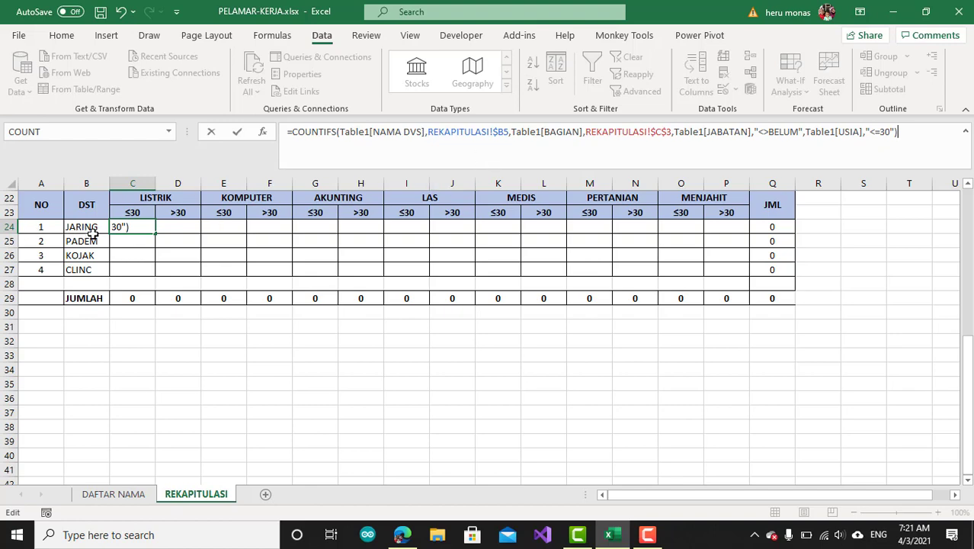
Point the C24 formula's DST criterion to $B24 and its BAGIAN criterion to $C$22
click(510, 131)
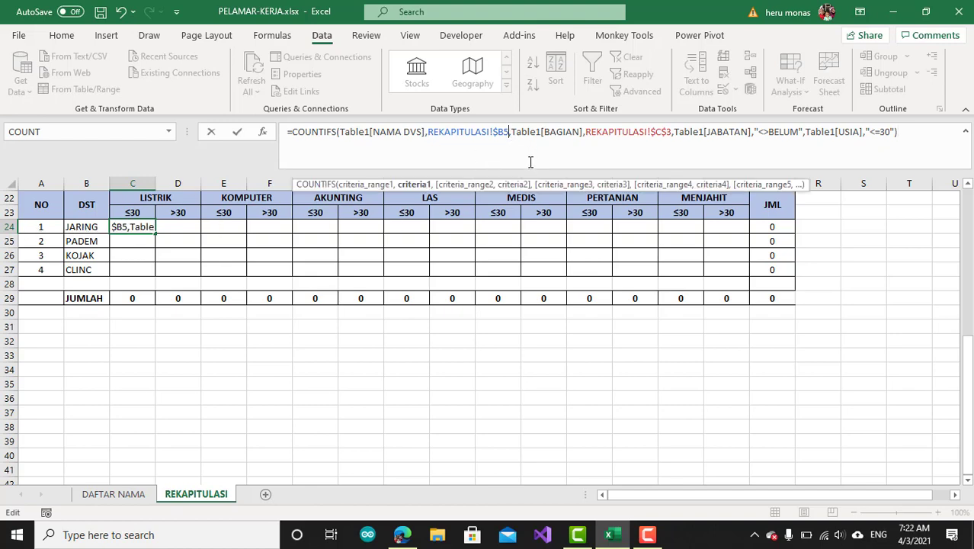
key(BackSpace)
text(24)
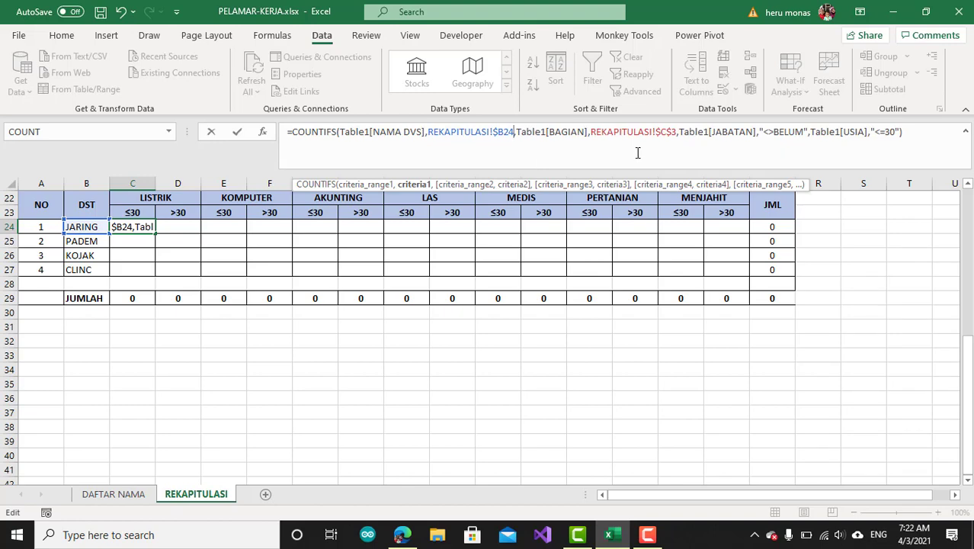
click(638, 153)
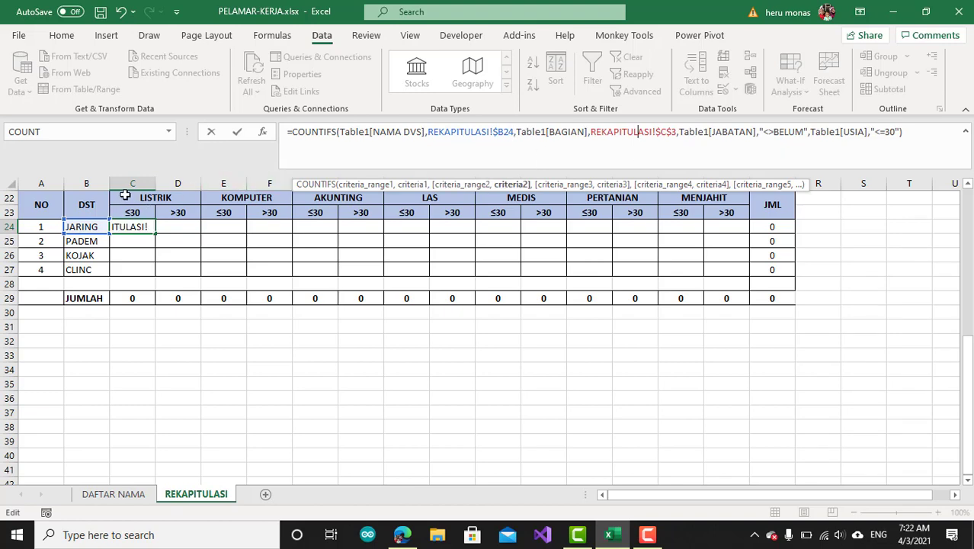
click(685, 138)
key(Delete)
text(22)
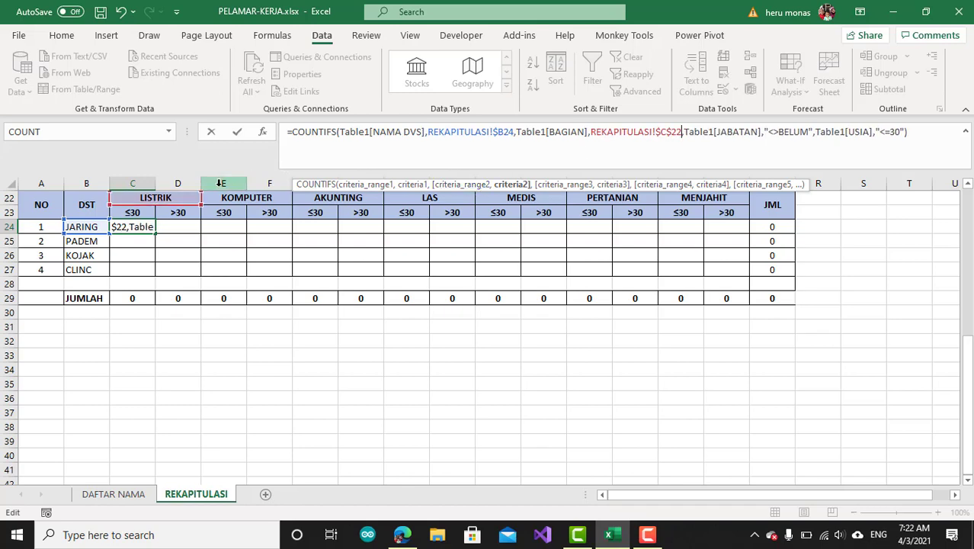
Change the JABATAN criterion in the C24 formula to "=BELUM" and enter the formula
click(778, 132)
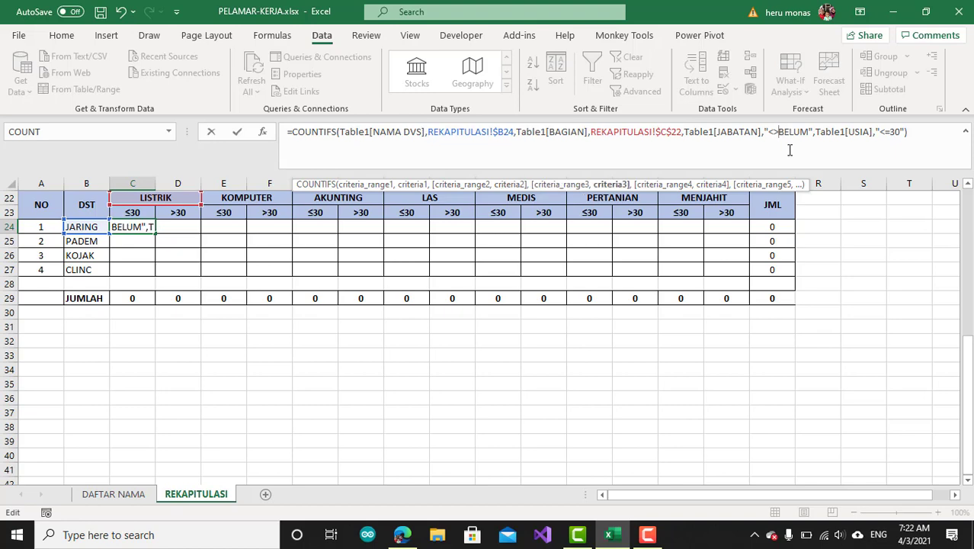
key(BackSpace)
key(BackSpace)
text(=)
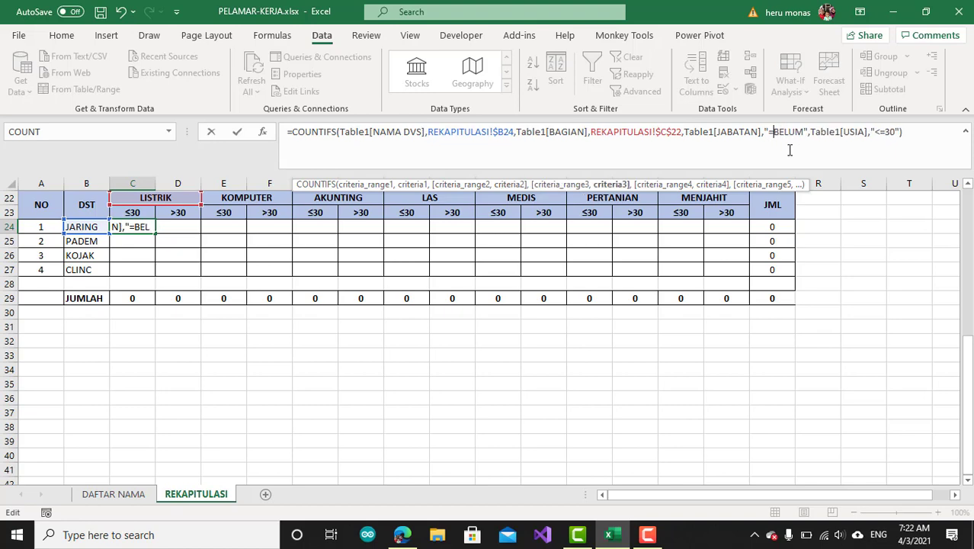
key(Return)
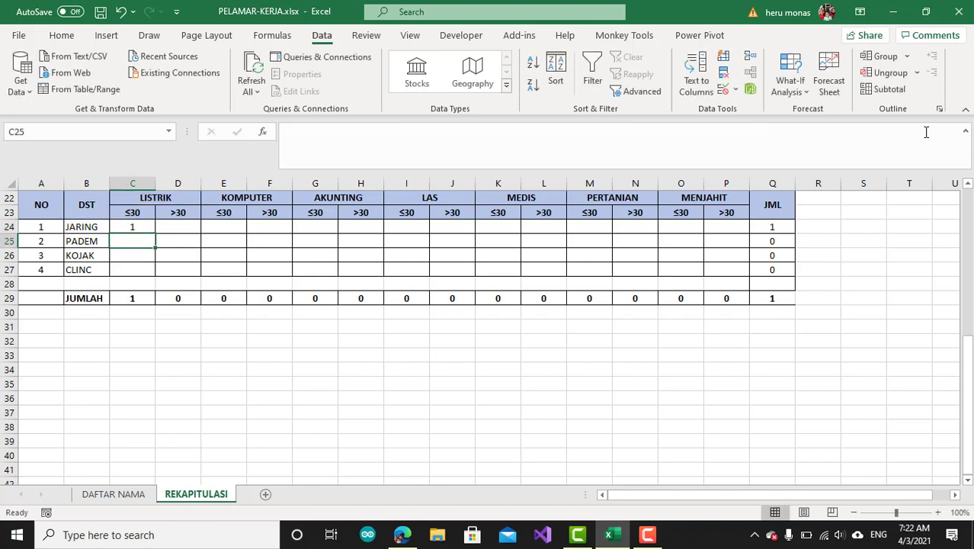
Copy the COUNTIFS formula text from C24 into D24, the JARING LISTRIK >30 cell
click(139, 227)
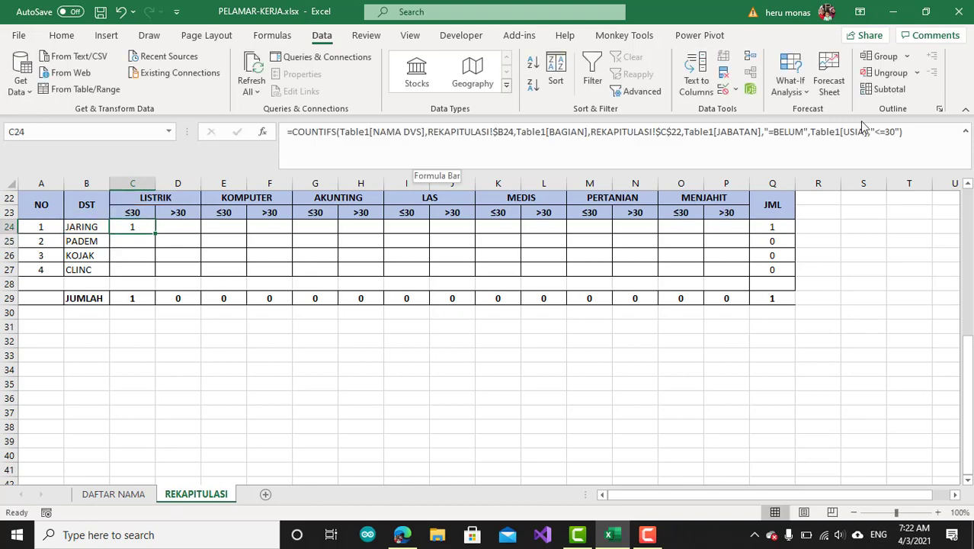
drag(930, 136, 261, 135)
key(ctrl+c)
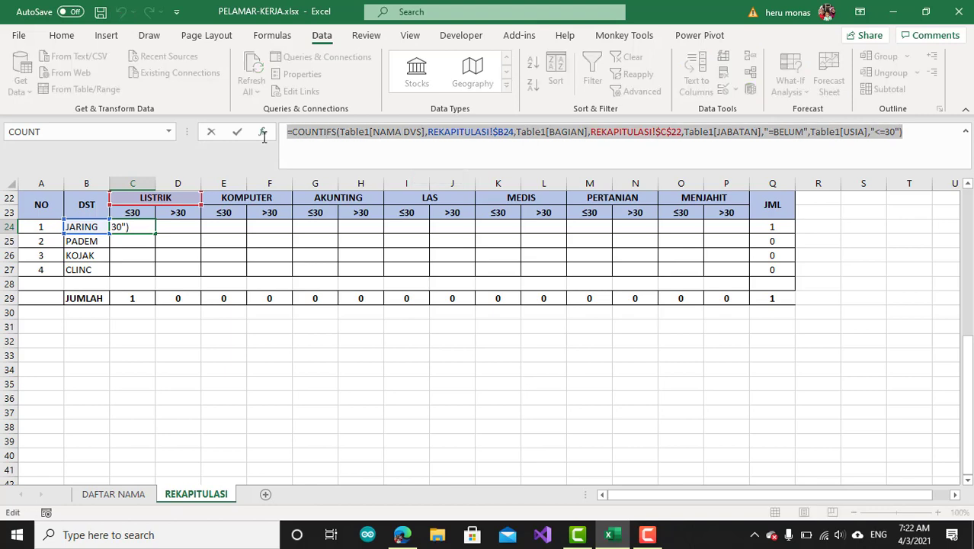
key(Escape)
key(Right)
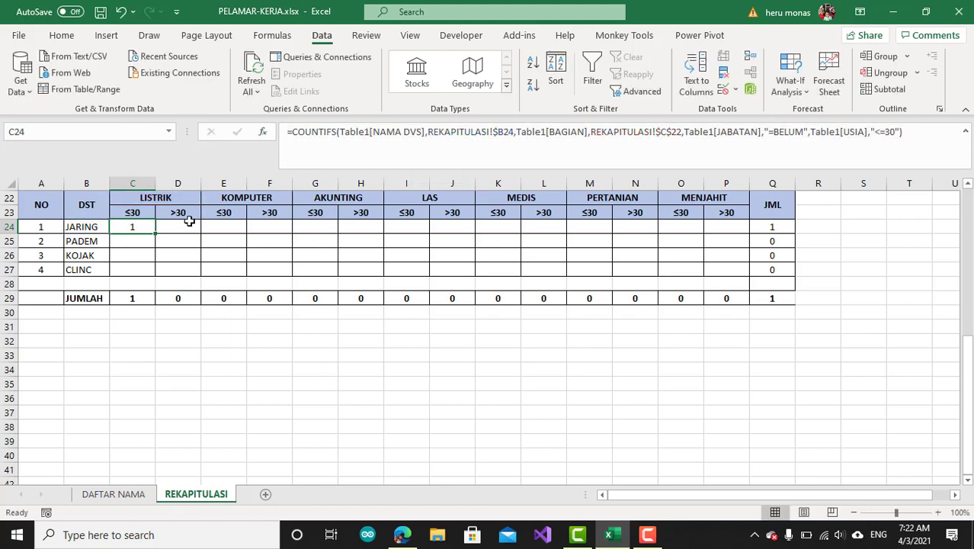
click(312, 146)
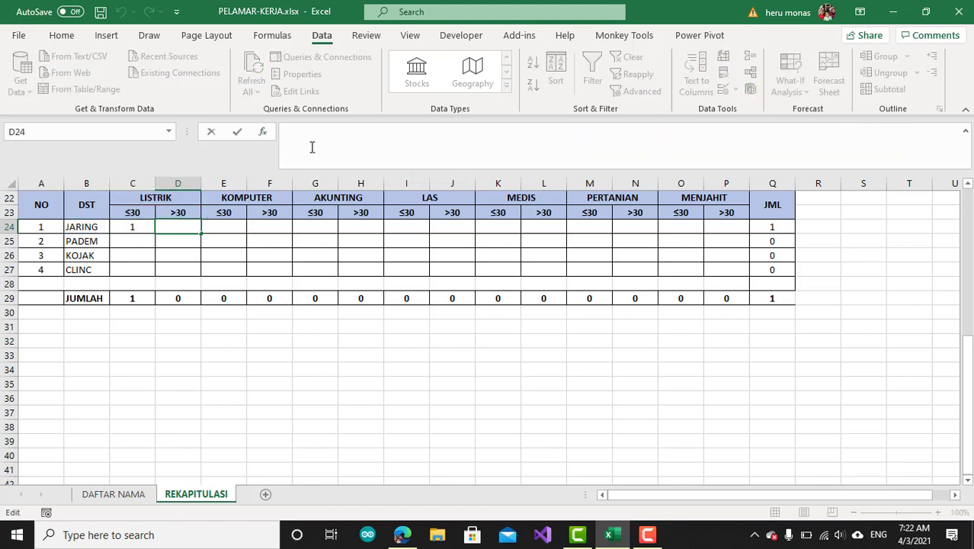
key(ctrl+v)
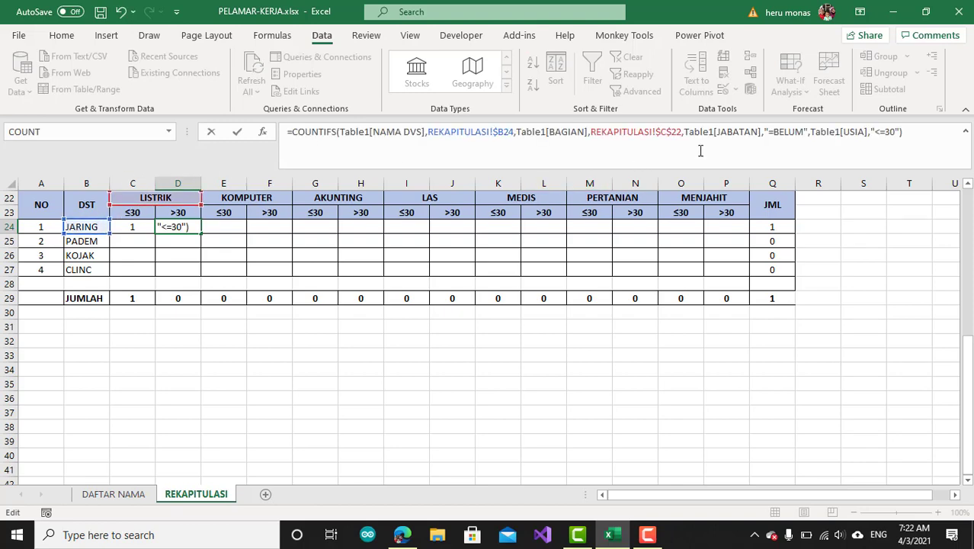
Change the USIA criterion in the D24 formula to ">30" and enter the formula
click(884, 134)
key(BackSpace)
key(BackSpace)
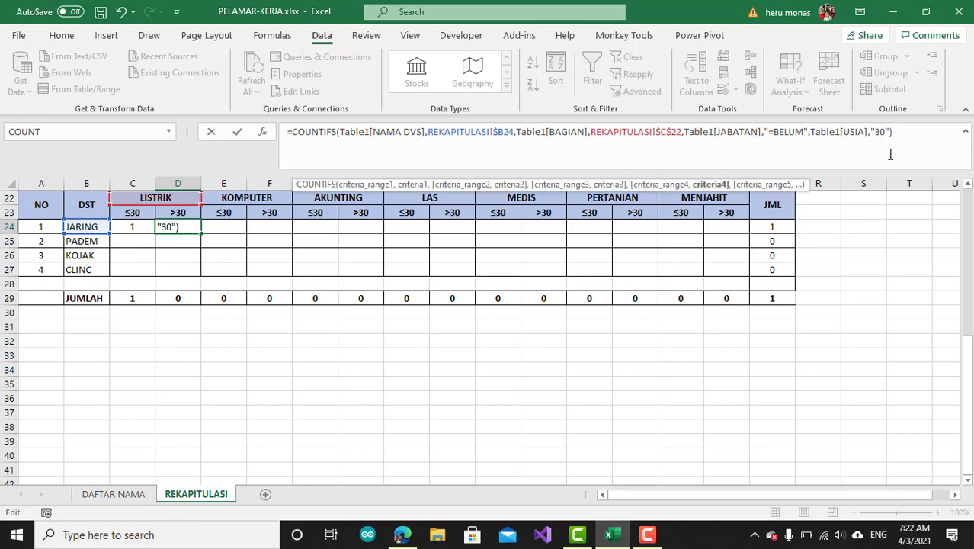
text(>)
key(Return)
click(289, 239)
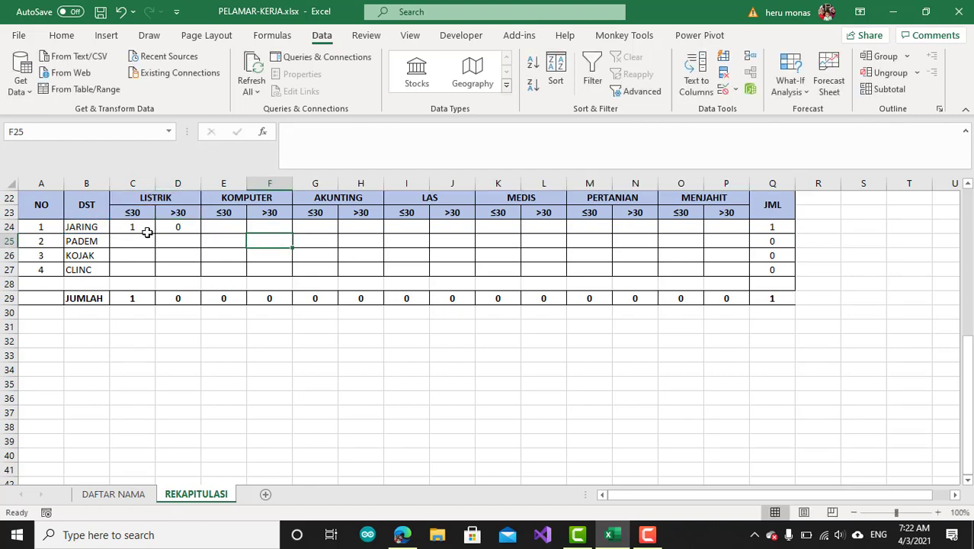
Copy the LISTRIK formulas in C24:D24 into the JARING cells of KOMPUTER, AKUNTING, LAS, MEDIS, PERTANIAN and MENJAHIT, E24:P24
click(148, 231)
drag(155, 233, 170, 228)
key(ctrl+c)
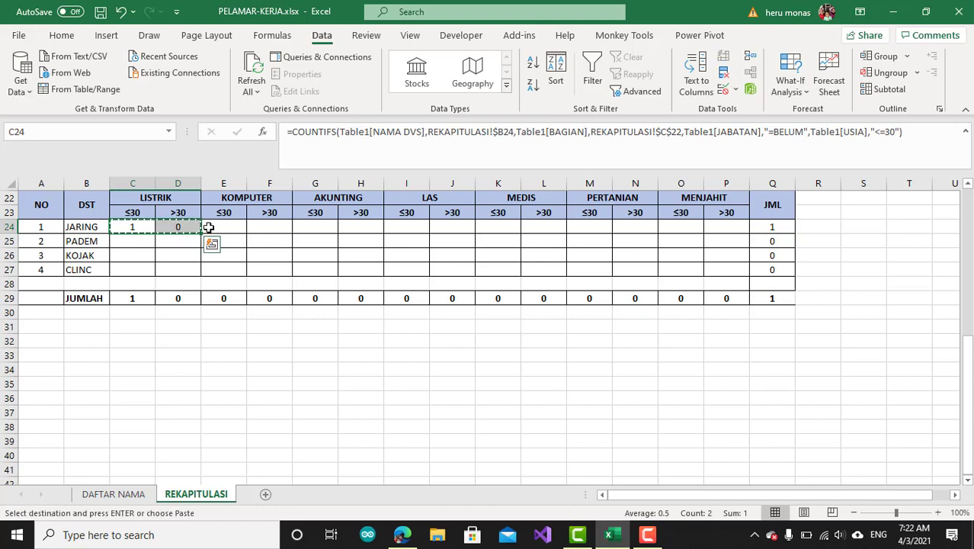
click(219, 228)
key(ctrl+v)
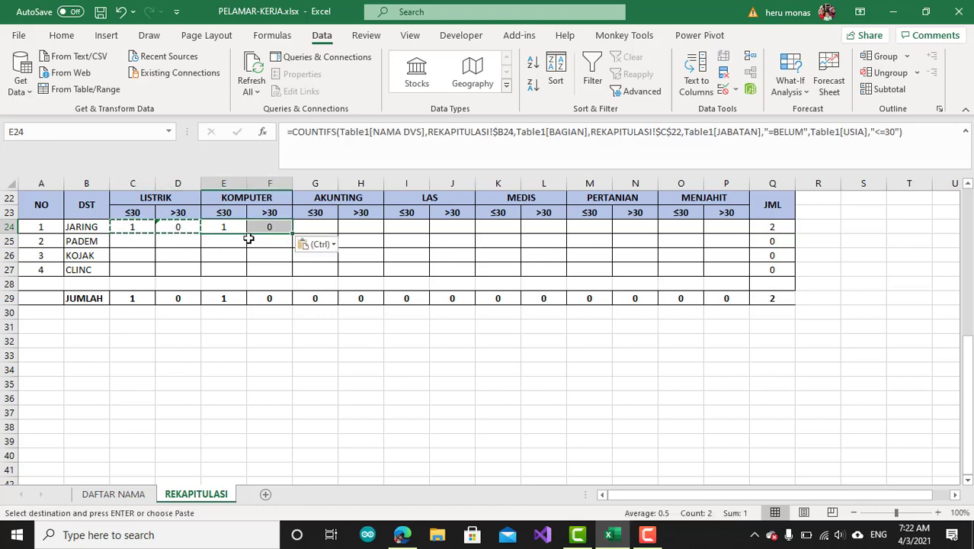
click(325, 228)
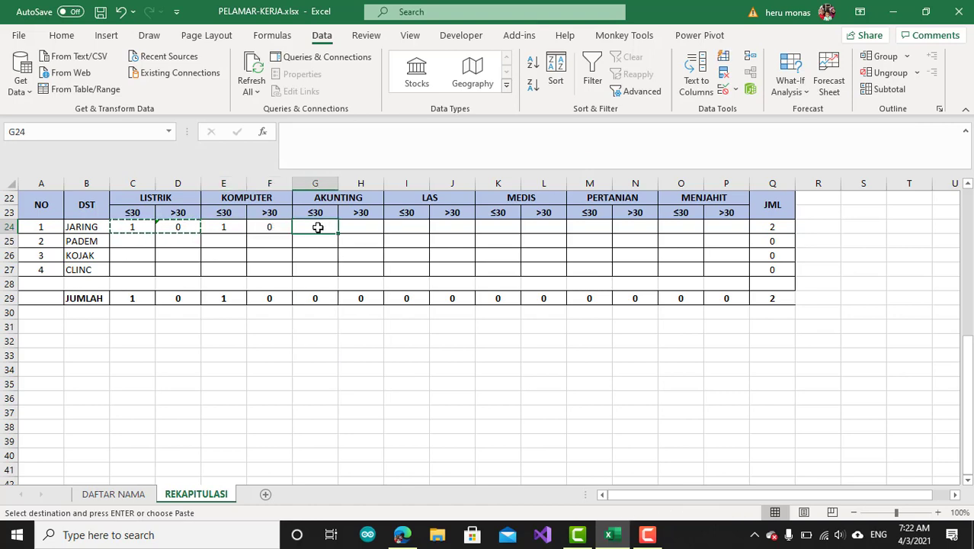
key(ctrl+v)
click(410, 223)
key(ctrl+v)
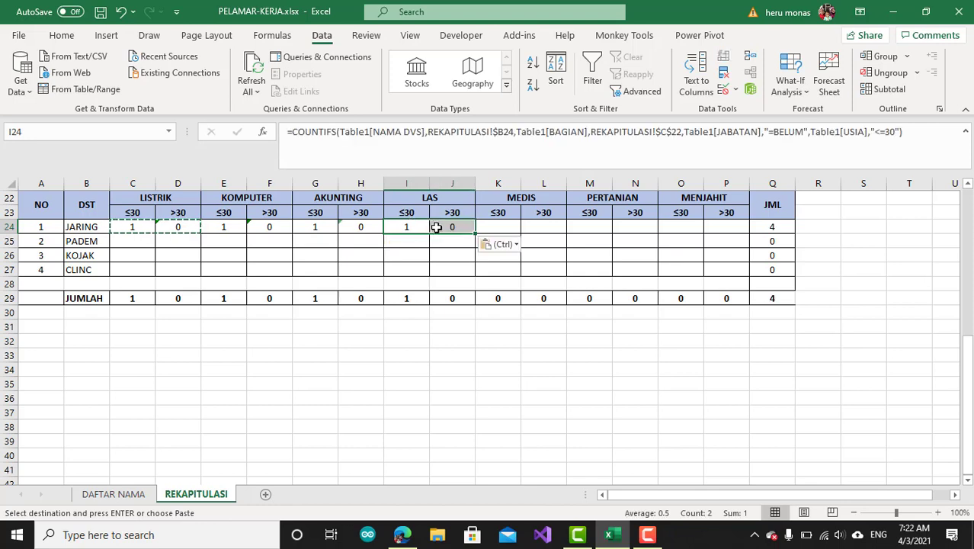
click(510, 224)
key(ctrl+v)
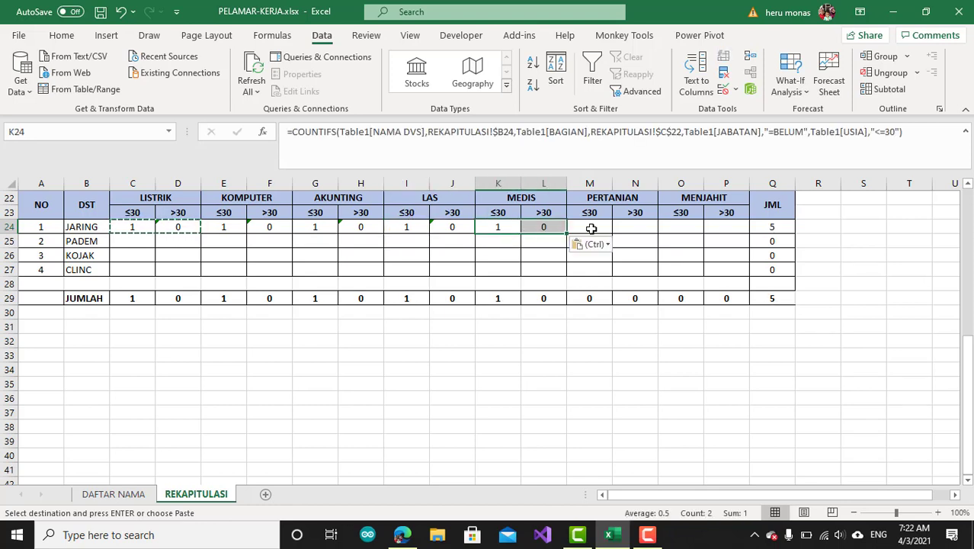
click(590, 228)
key(ctrl+v)
click(695, 227)
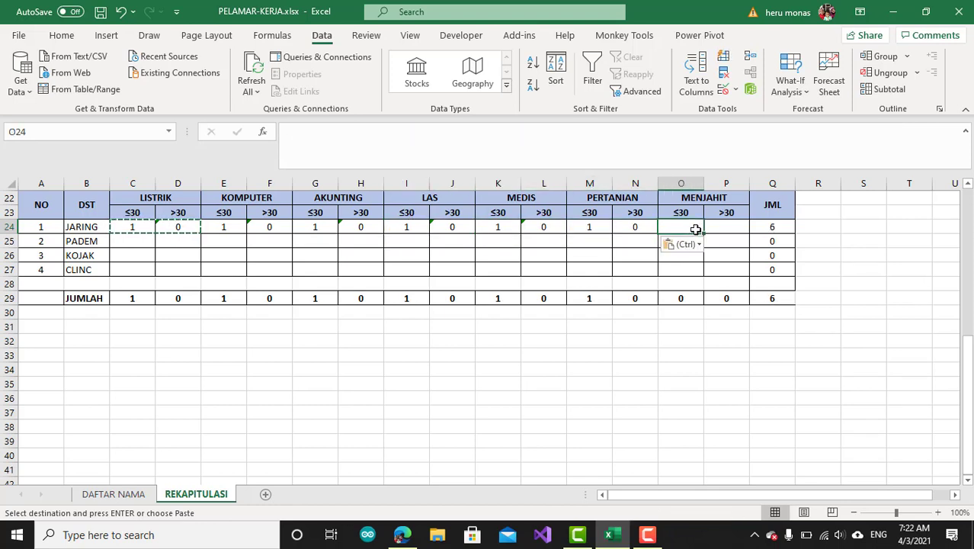
key(ctrl+v)
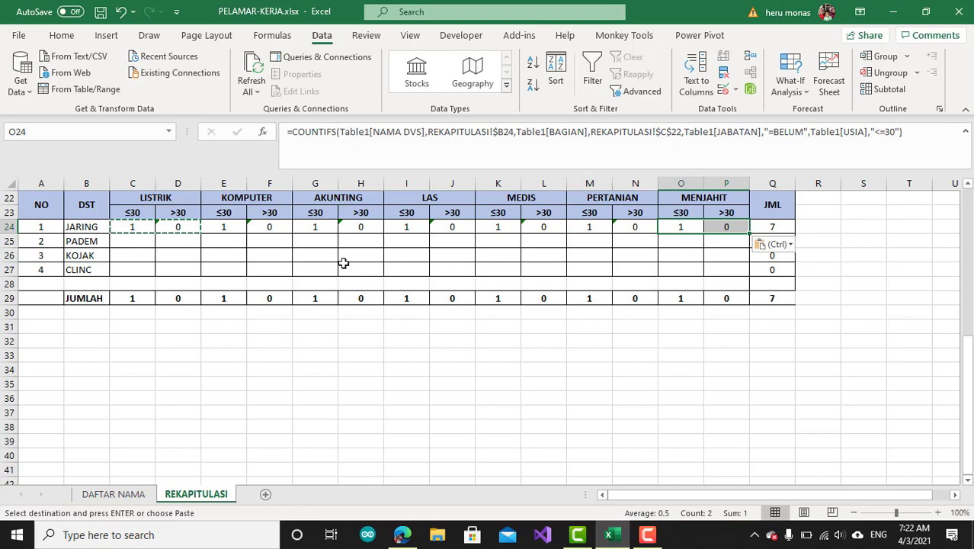
Point the BAGIAN criterion in the E24 and F24 formulas to the KOMPUTER header, $E$22
click(183, 228)
click(224, 227)
click(358, 167)
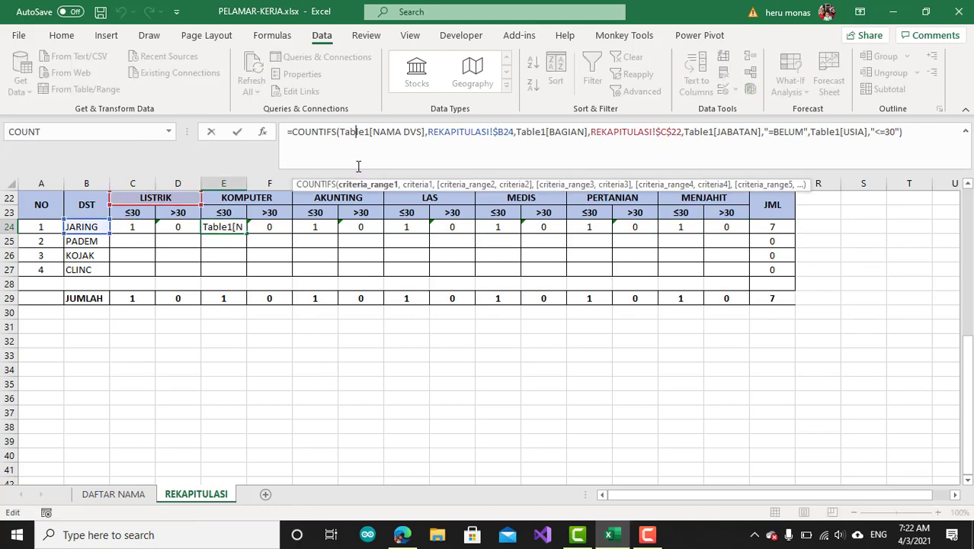
drag(174, 204, 263, 204)
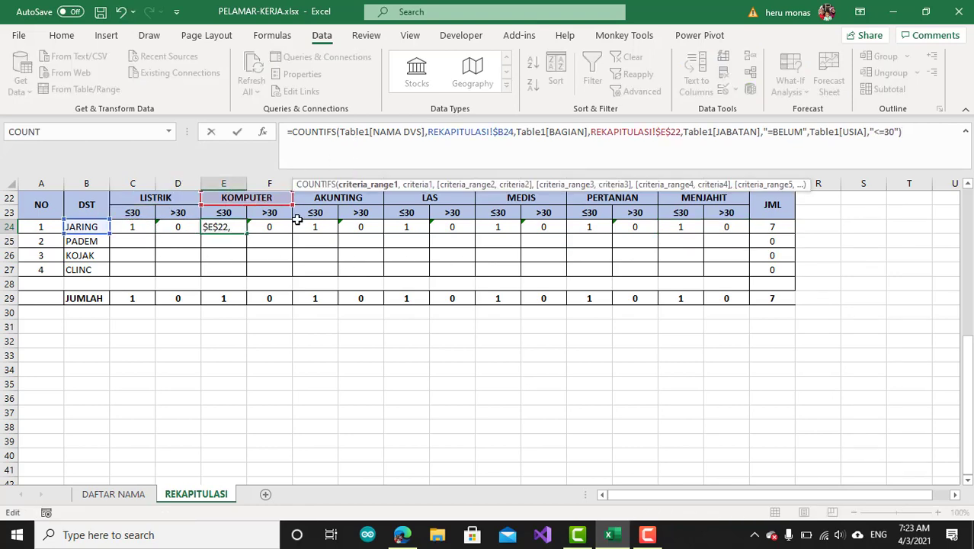
key(Return)
click(276, 227)
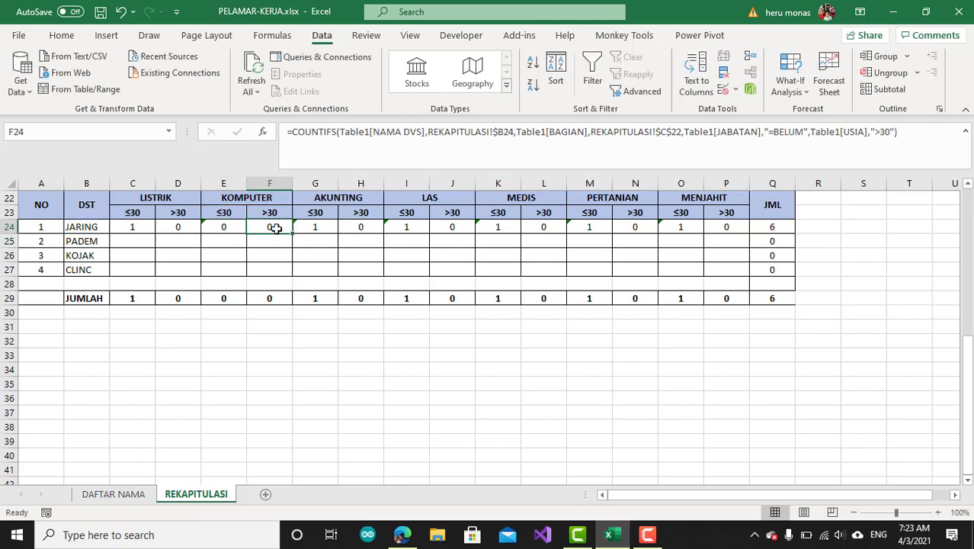
click(335, 160)
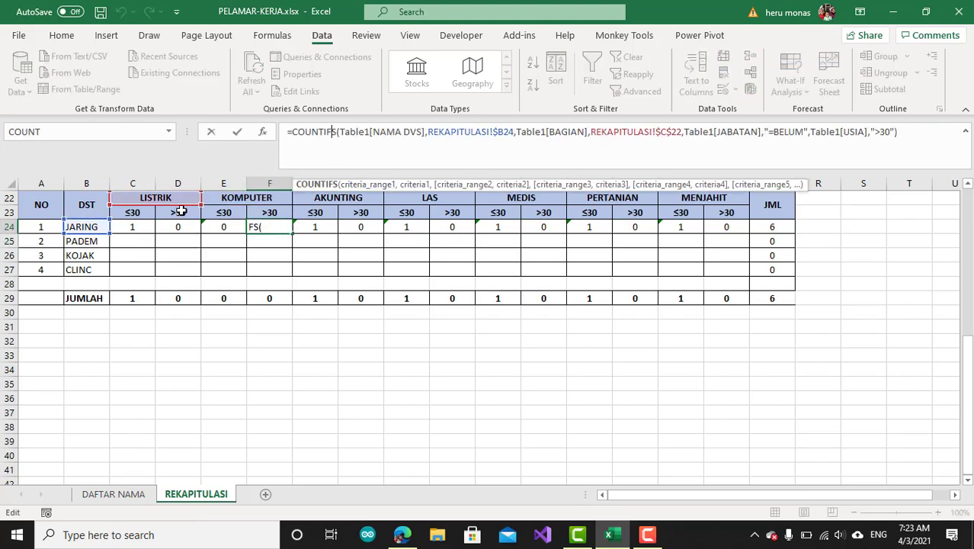
drag(180, 204, 266, 204)
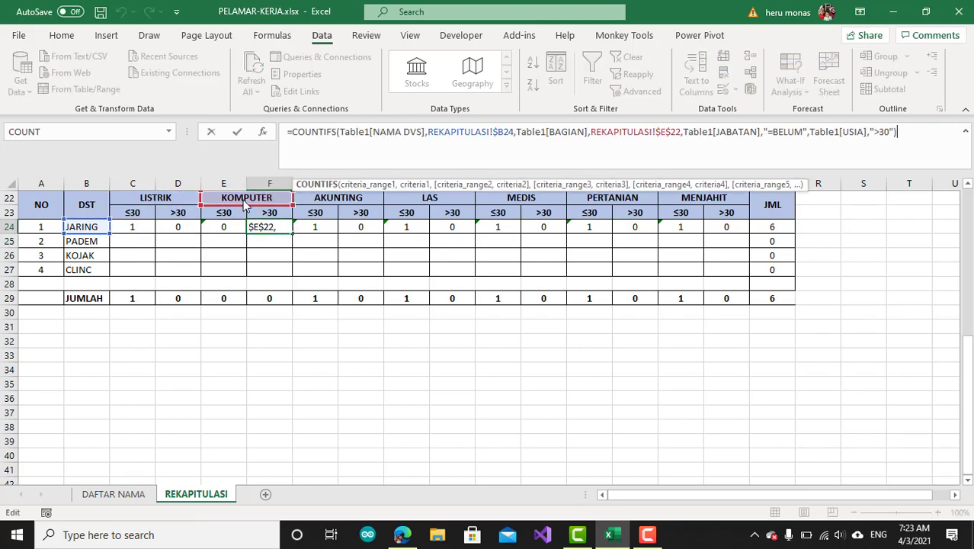
key(Return)
Point the BAGIAN criterion in the G24 and H24 formulas to the AKUNTING header, $G$22
click(330, 226)
click(381, 156)
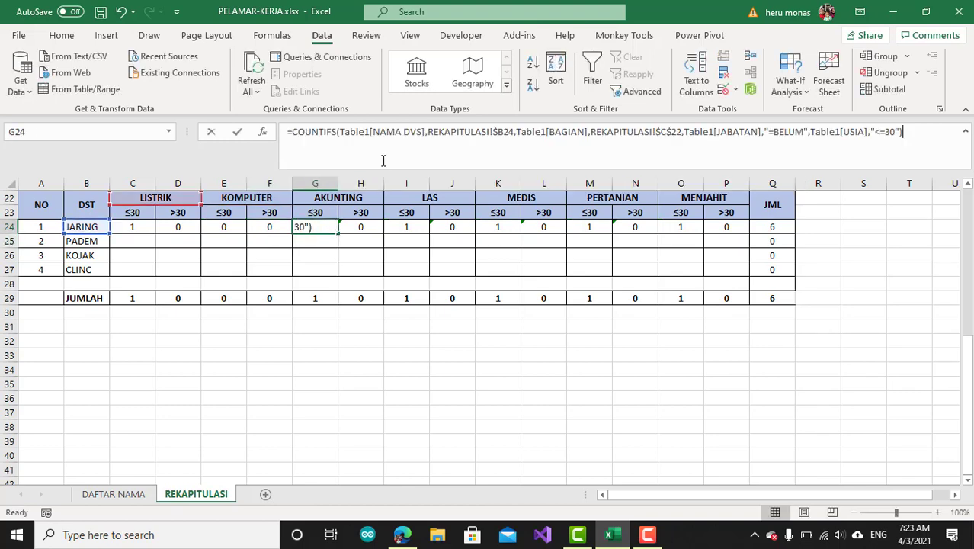
drag(180, 205, 327, 198)
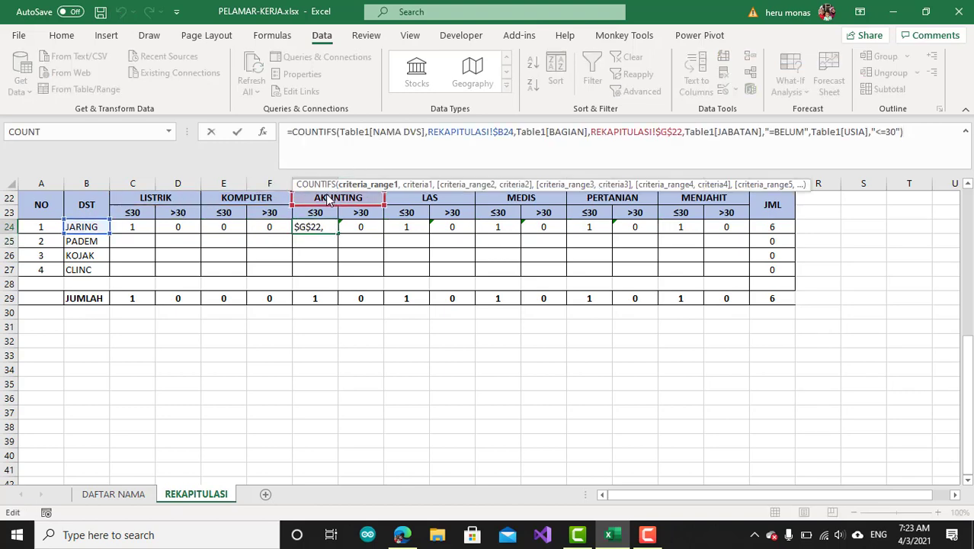
key(Return)
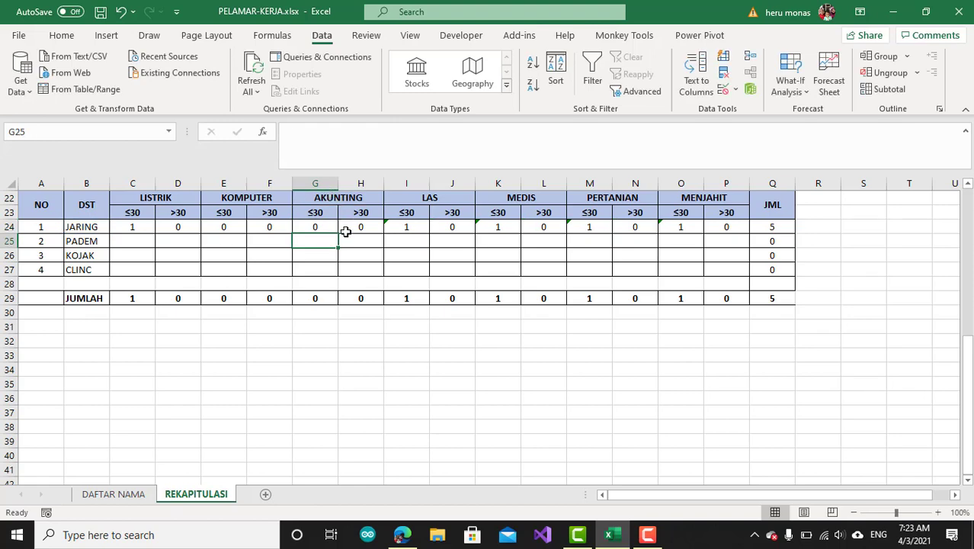
click(351, 228)
click(379, 158)
click(378, 158)
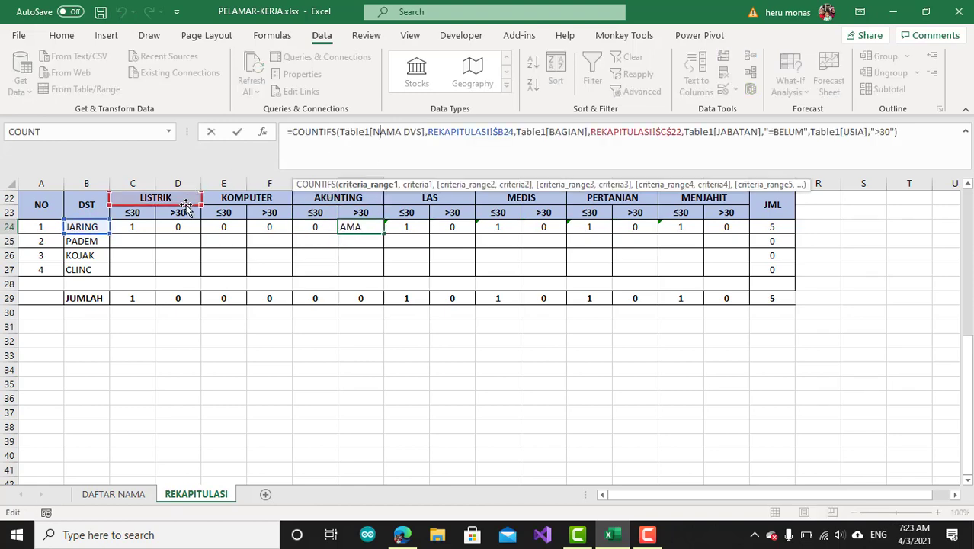
drag(191, 199, 344, 198)
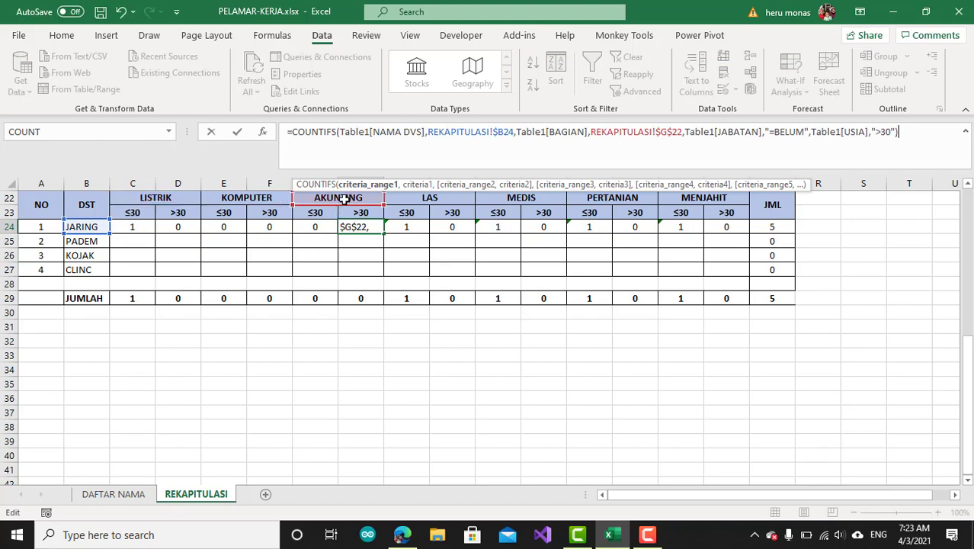
key(Return)
Point the BAGIAN criterion in the I24 and J24 formulas to the LAS header, $I$22
click(411, 226)
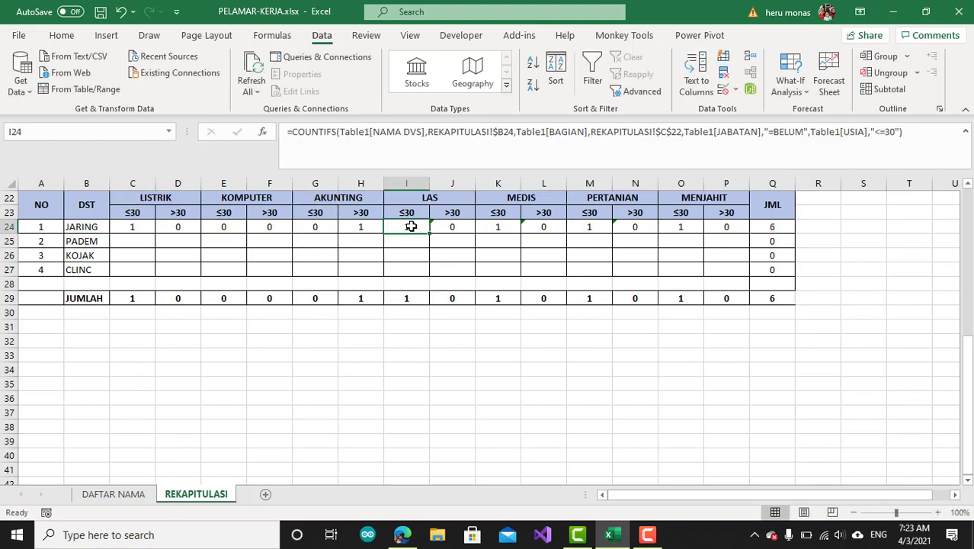
click(429, 132)
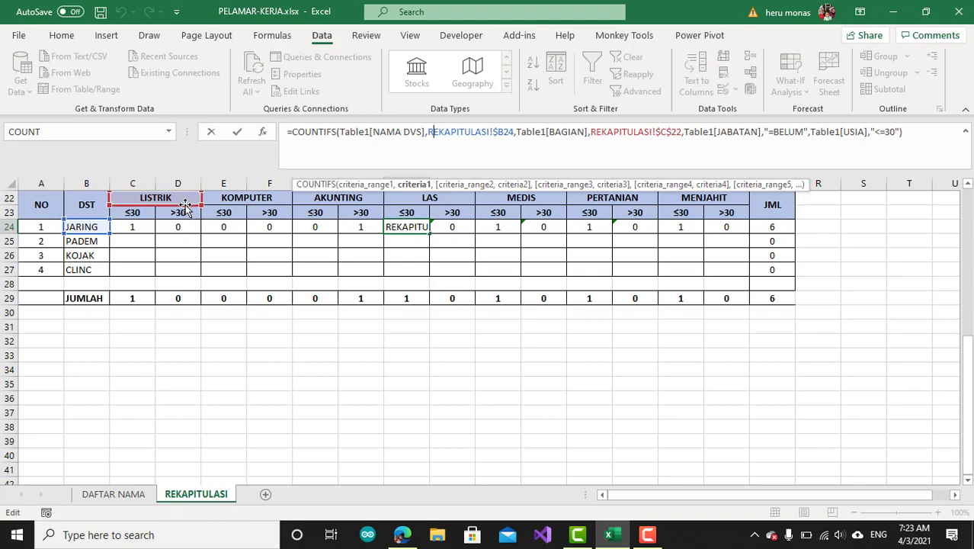
drag(185, 206, 447, 215)
key(Tab)
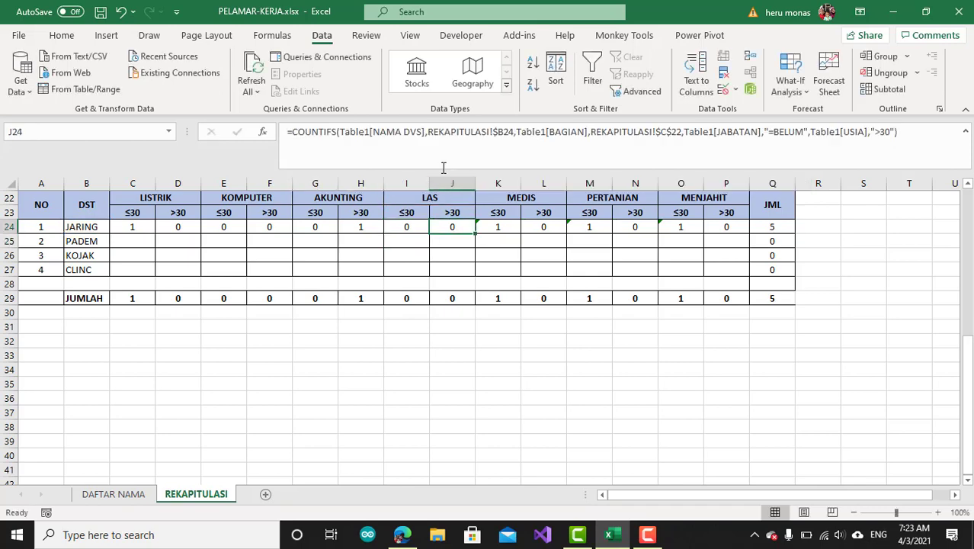
key(F2)
drag(194, 200, 443, 206)
key(Tab)
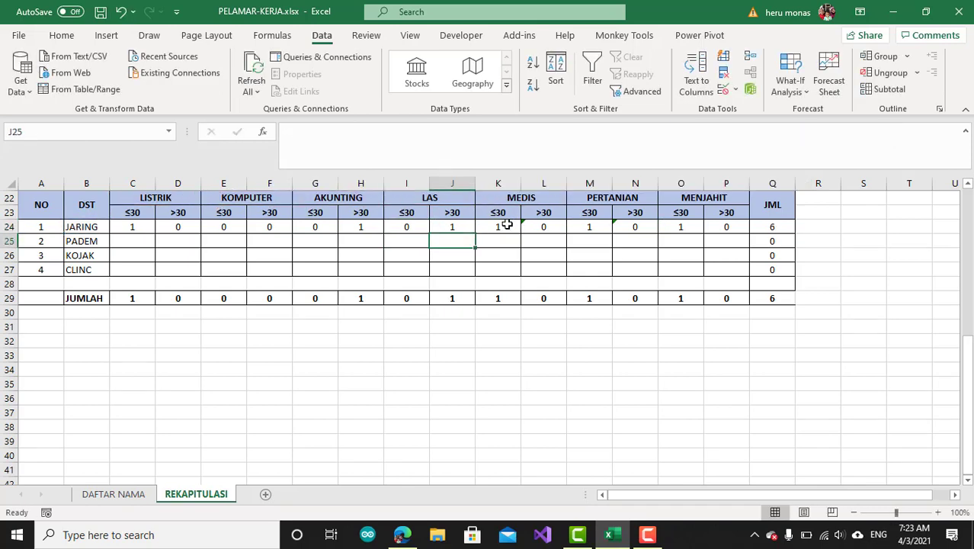
Point the BAGIAN criterion in the K24 and L24 formulas to the MEDIS header, $K$22
key(F2)
drag(180, 206, 524, 208)
key(Return)
click(527, 225)
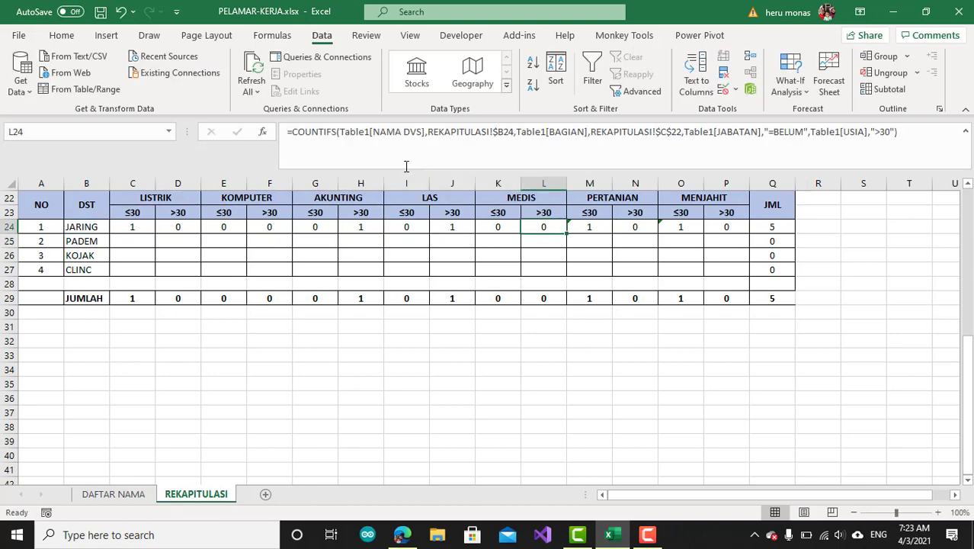
key(F2)
drag(164, 206, 526, 207)
key(Return)
Point the BAGIAN criterion in the M24 and N24 formulas to the PERTANIAN header, $M$22
click(572, 226)
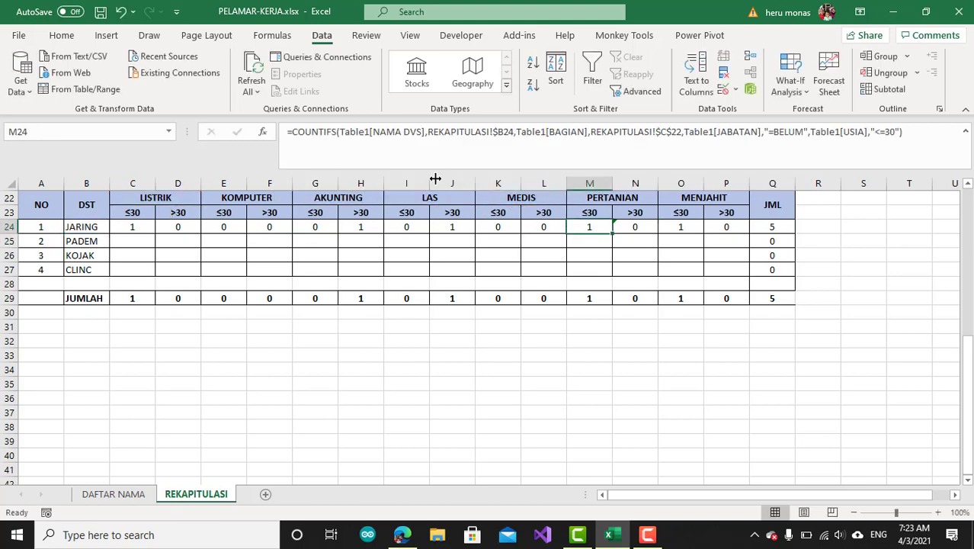
click(387, 159)
drag(180, 211, 597, 211)
key(Return)
click(643, 223)
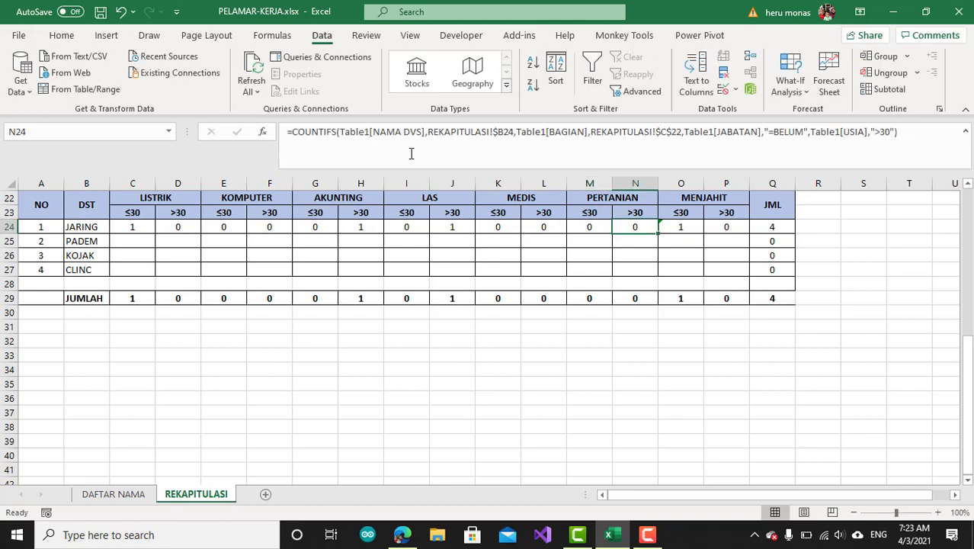
click(411, 152)
drag(191, 209, 625, 212)
key(Return)
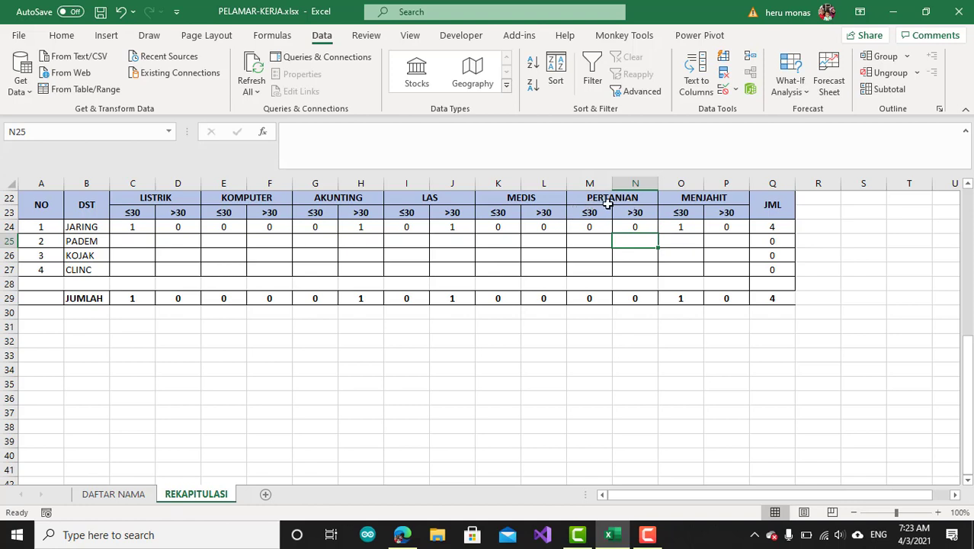
Point the BAGIAN criterion in the O24 and P24 formulas to the MENJAHIT header, $O$22
click(669, 228)
click(535, 162)
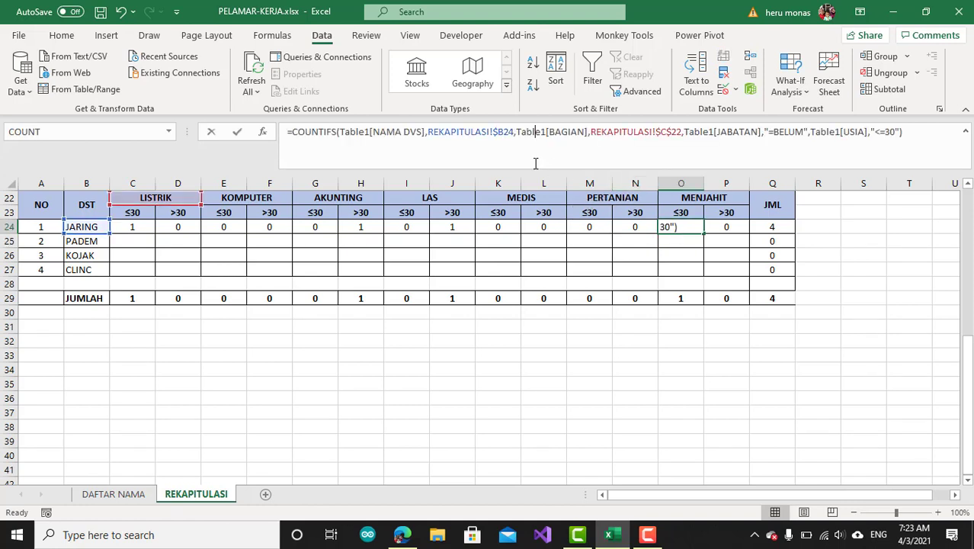
drag(177, 204, 704, 212)
key(Return)
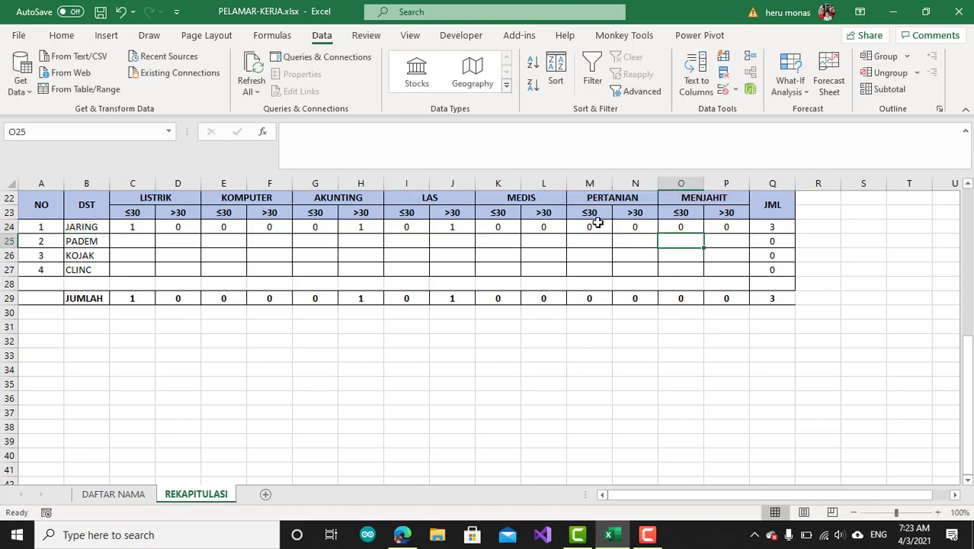
click(720, 227)
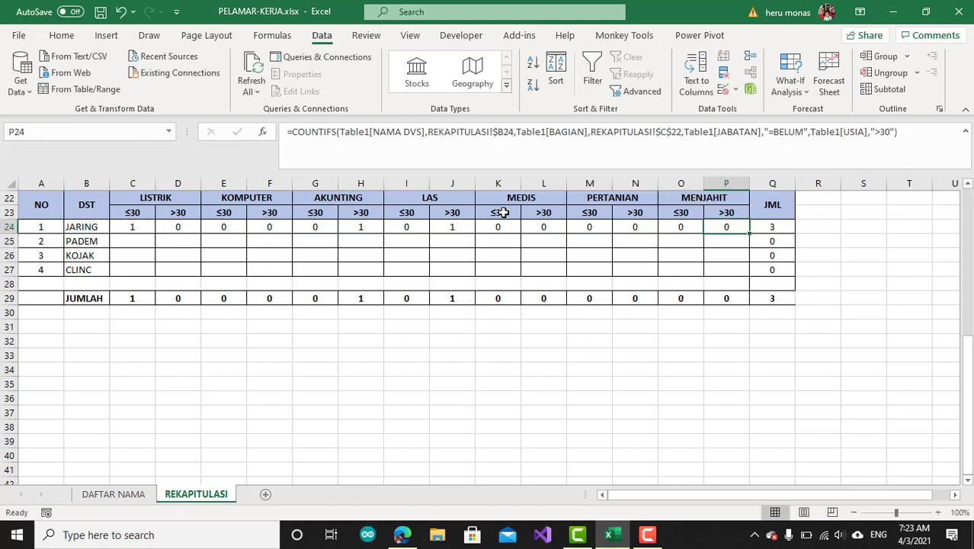
click(583, 162)
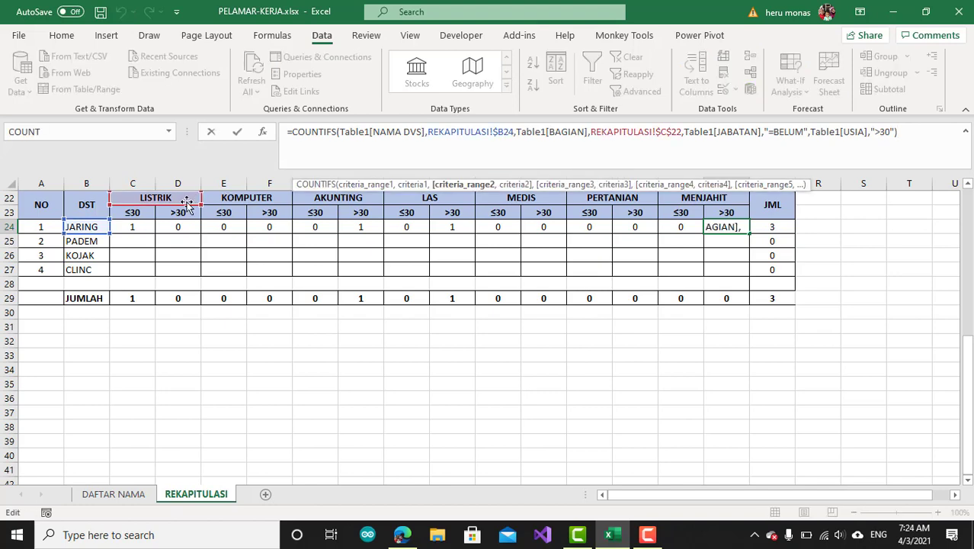
drag(187, 206, 228, 206)
scroll(751, 204, up, 3)
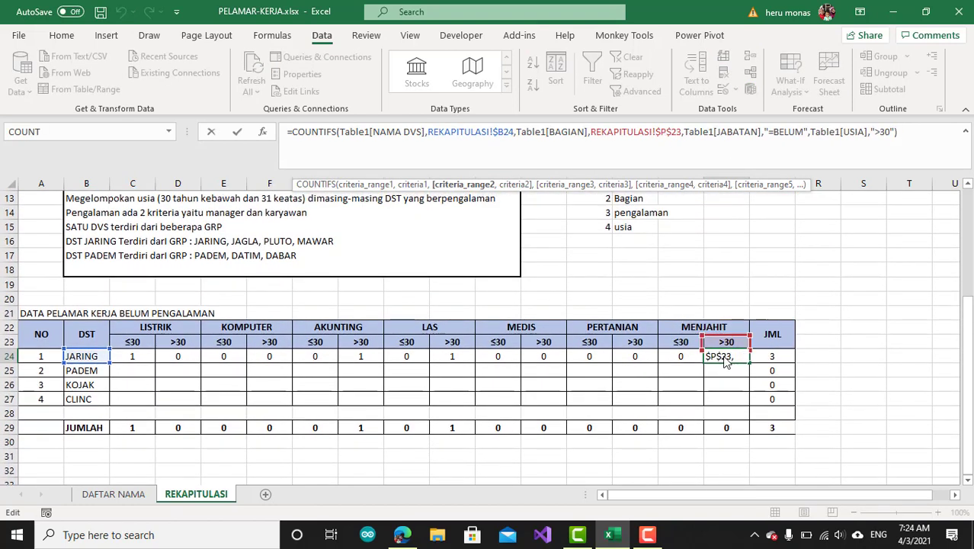
click(707, 333)
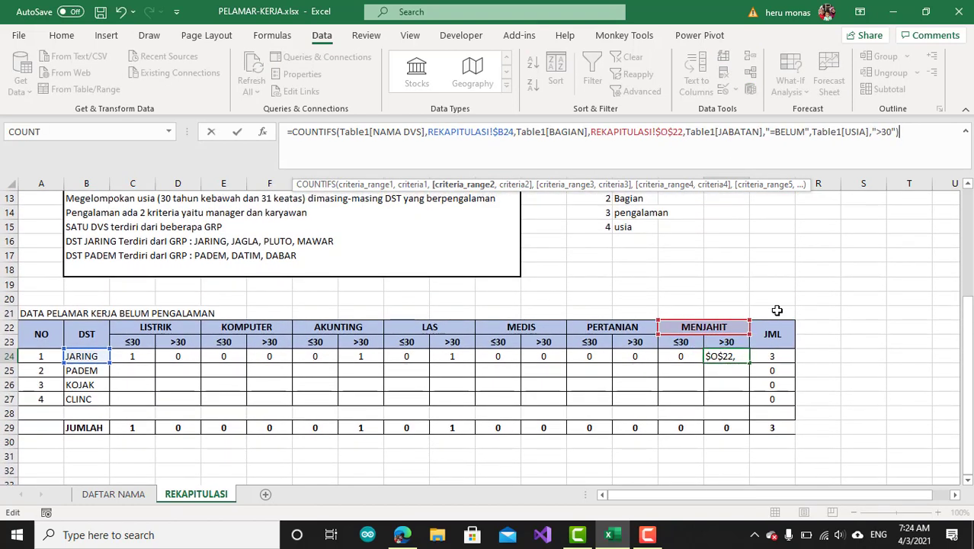
key(Return)
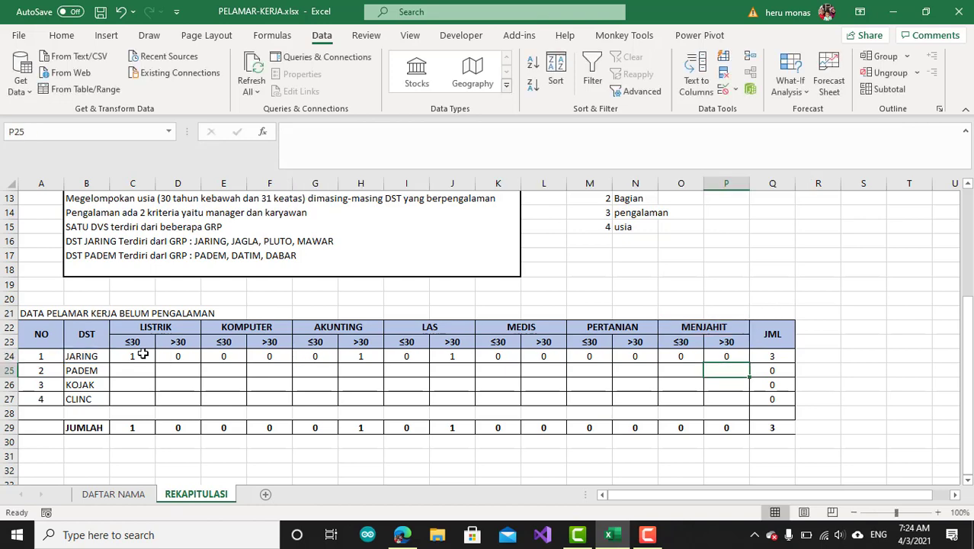
Fill the JARING formulas in C24:P24 down through row 27 for PADEM, KOJAK and CLINC, and check the JML total
drag(140, 353, 745, 403)
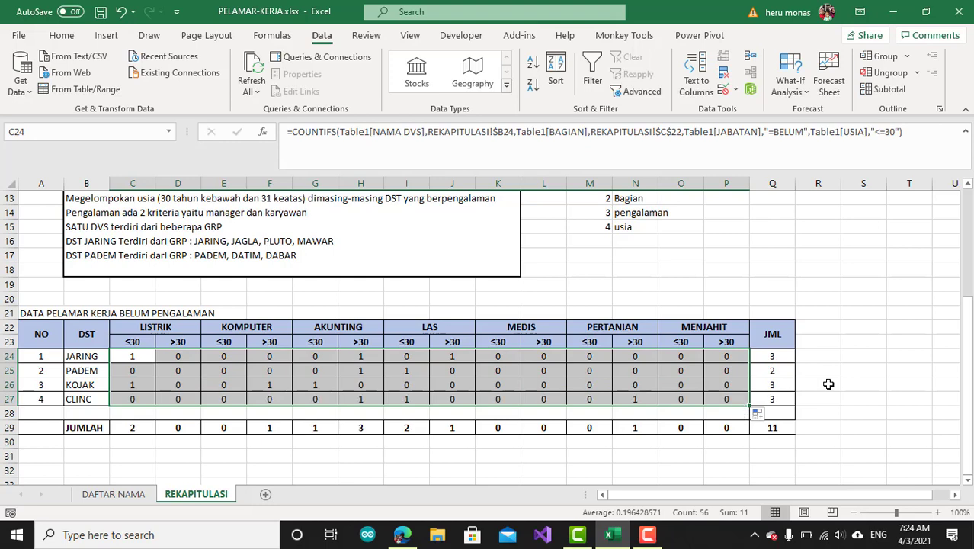
click(847, 386)
click(781, 428)
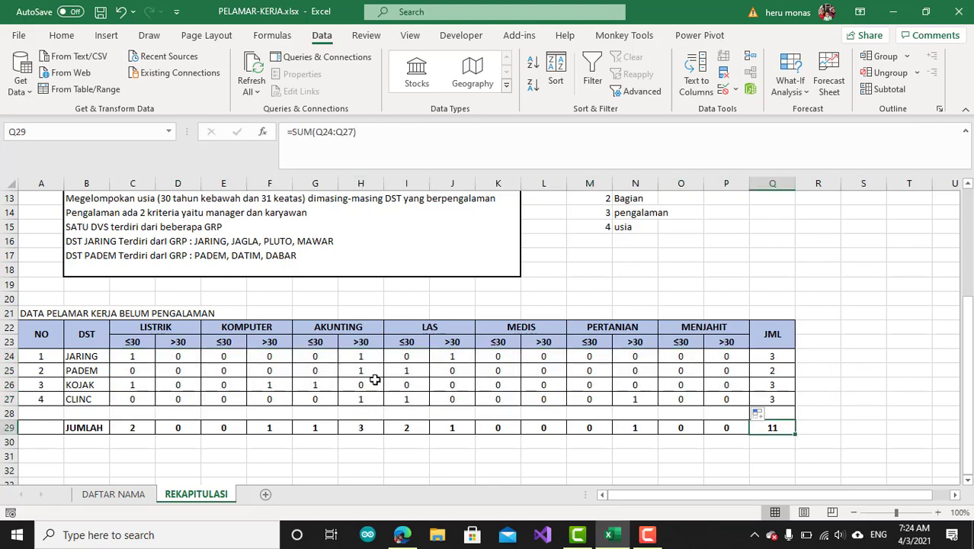
scroll(375, 380, up, 4)
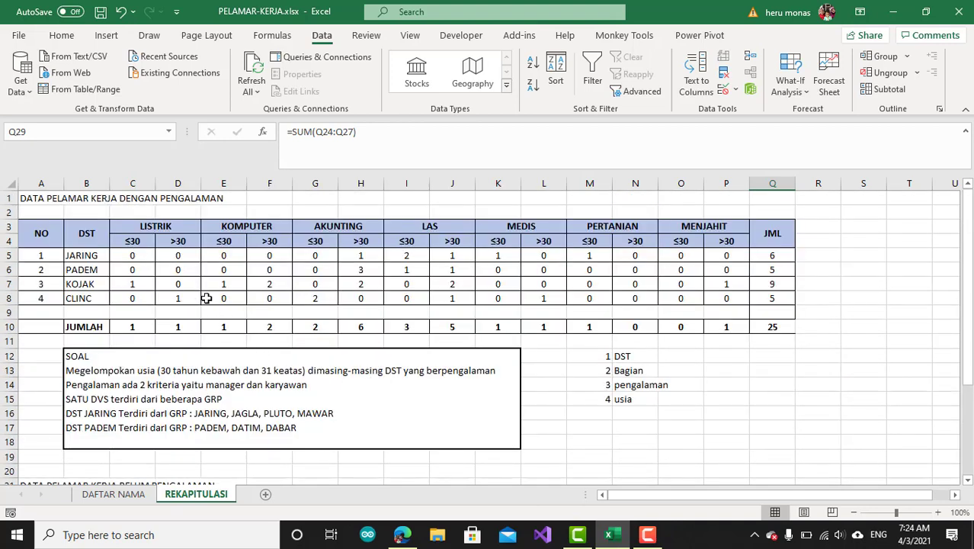
drag(602, 356, 640, 406)
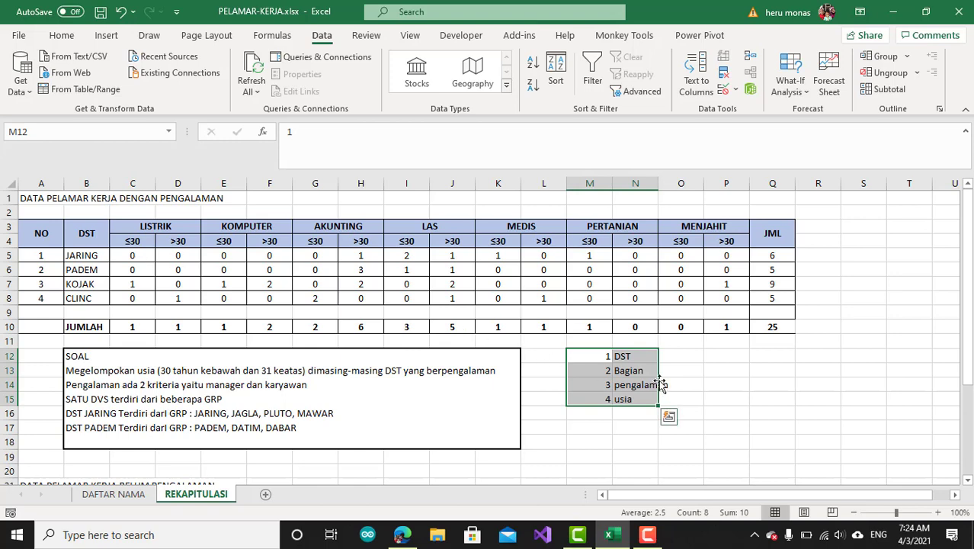
click(706, 379)
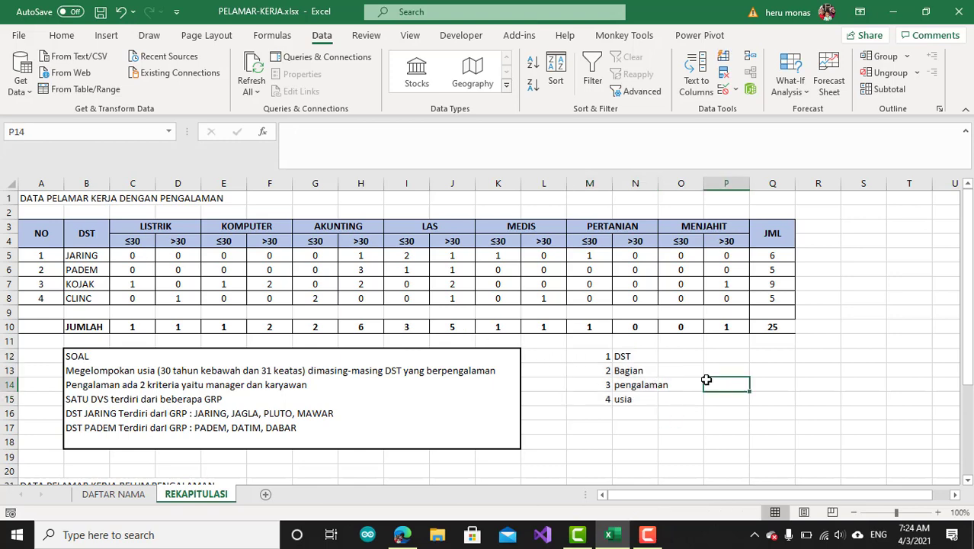
click(647, 535)
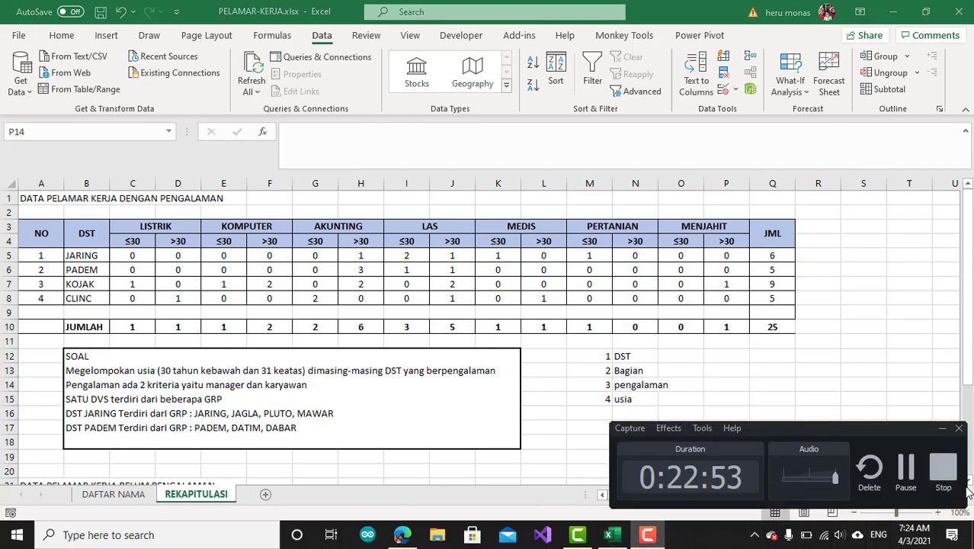
click(943, 469)
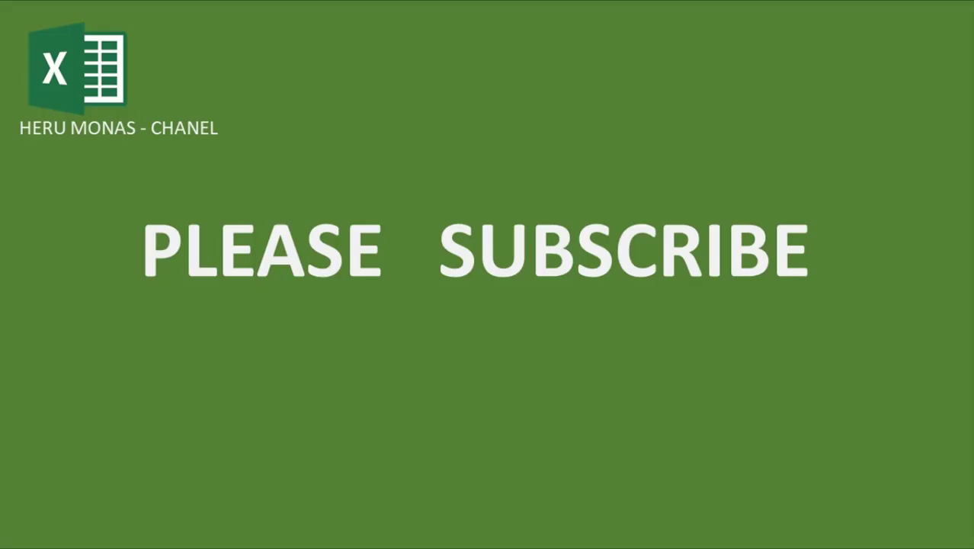